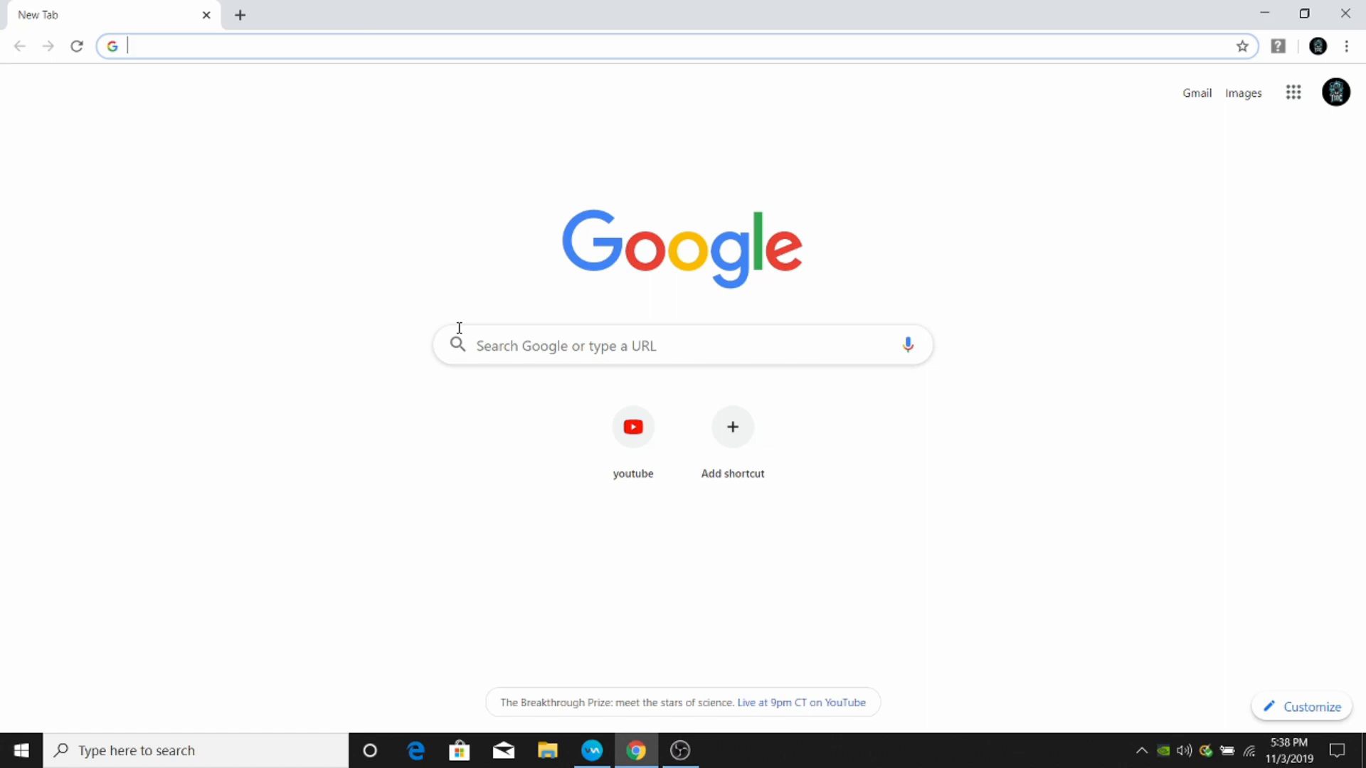
Search Google for "paint.net", correcting the query so that it contains no space
text(pain)
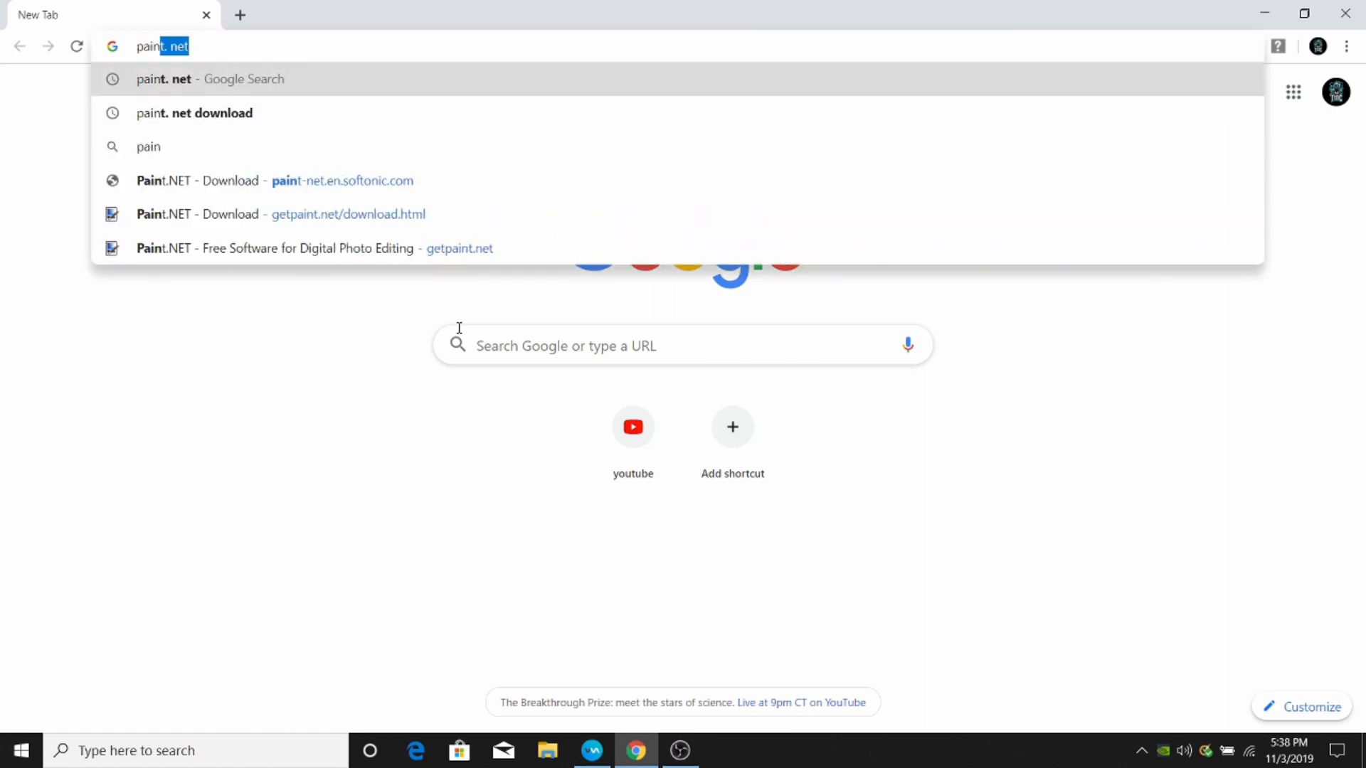
text(t. net)
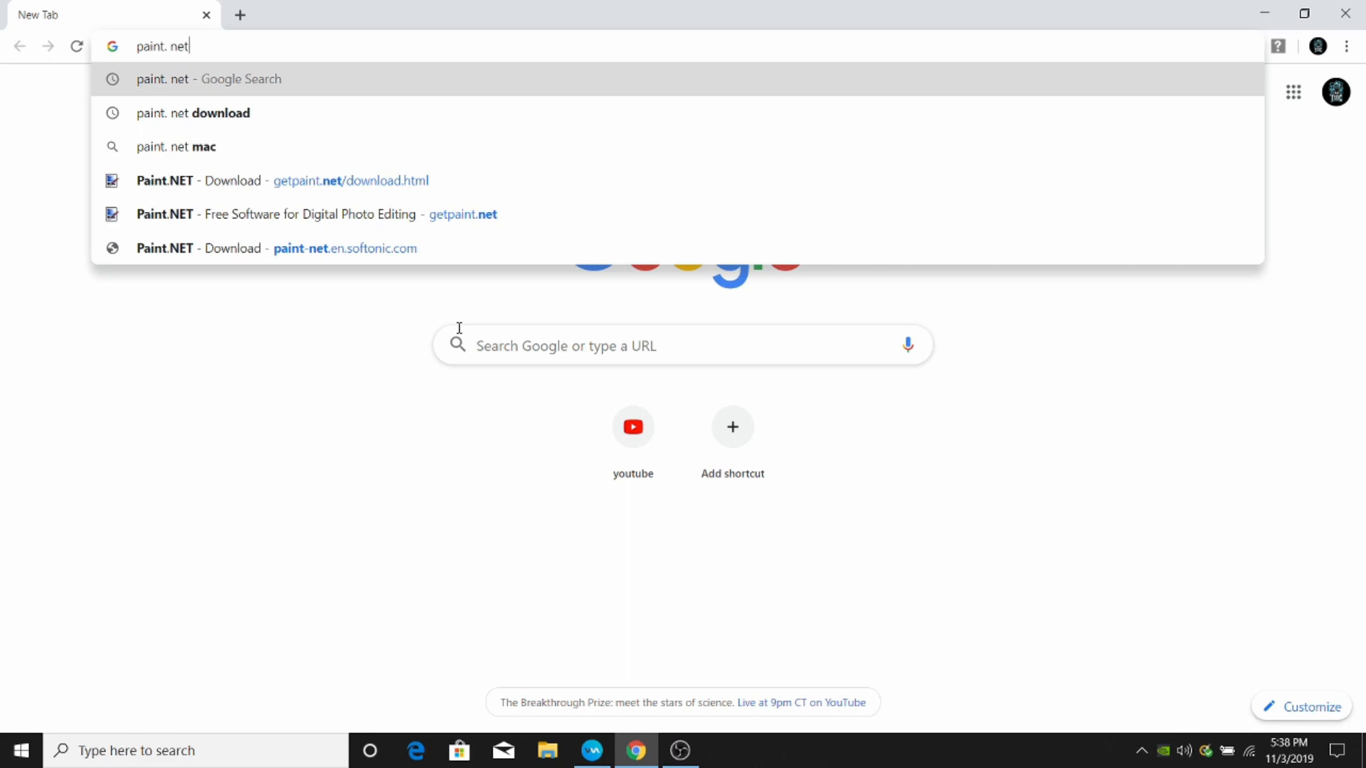
key(Return)
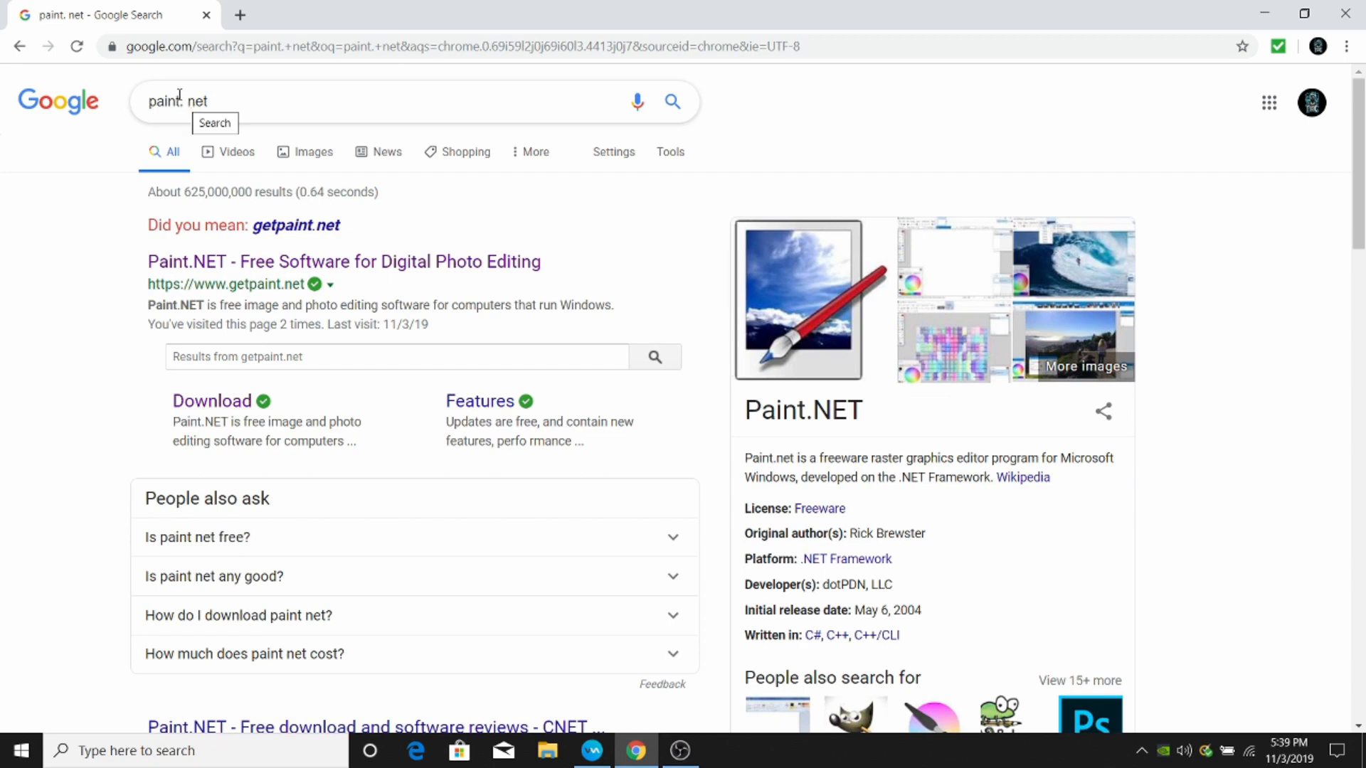
click(184, 100)
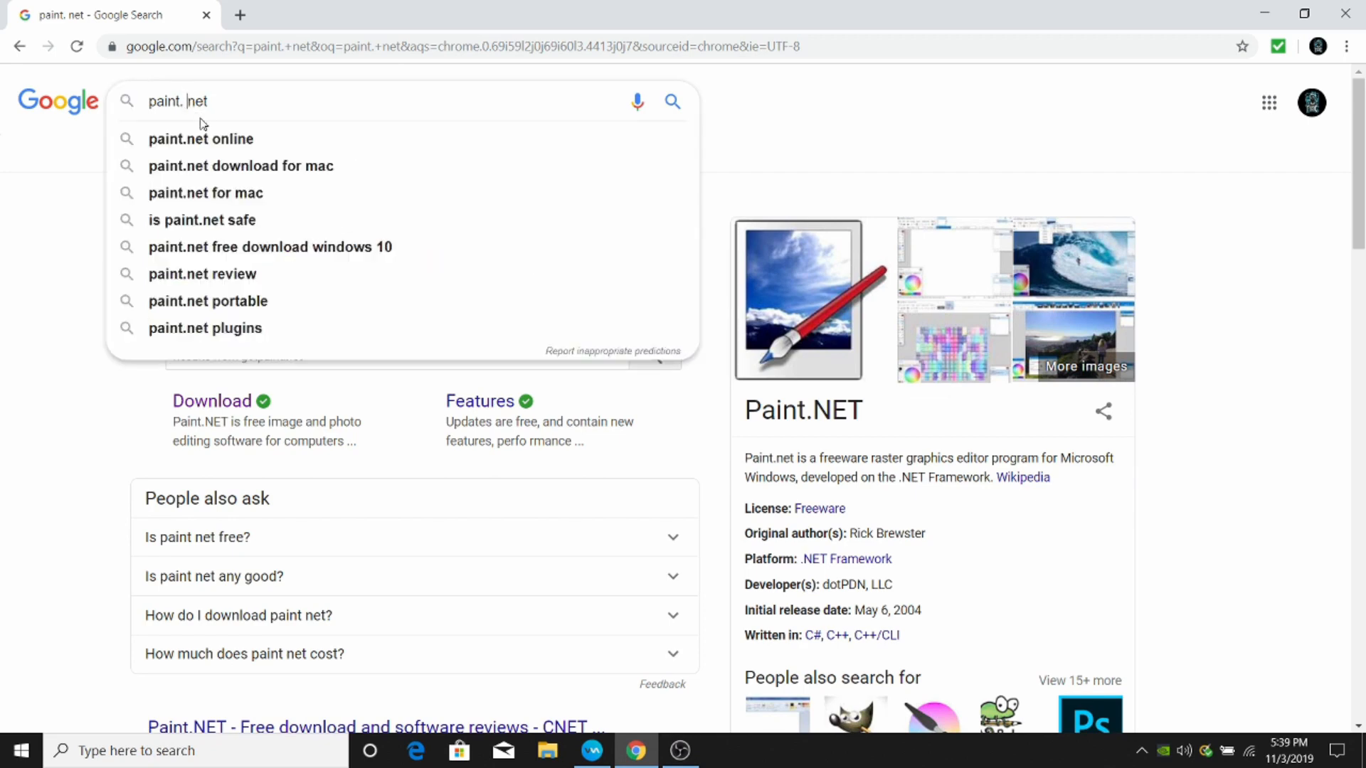
key(BackSpace)
key(Return)
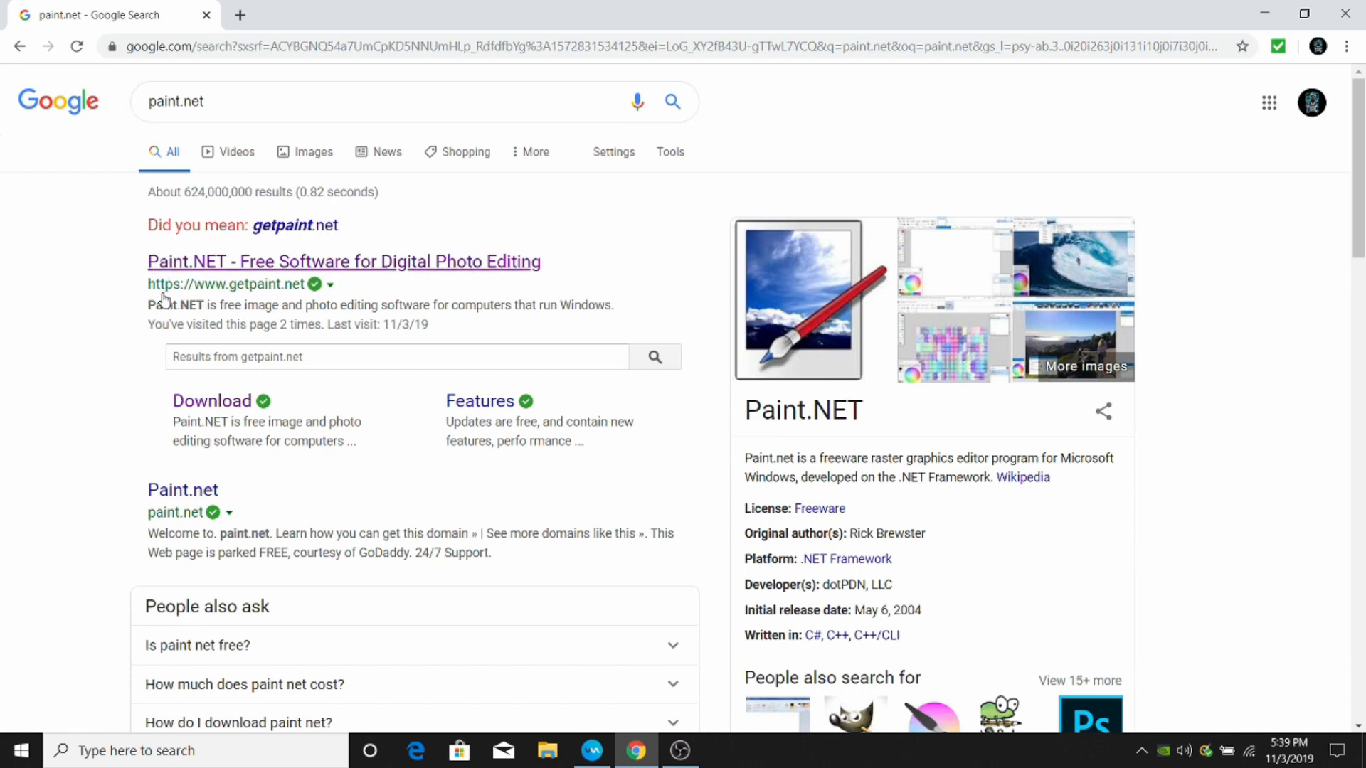
Open the official Paint.NET site and download the free paint.net 4.2.5 installer from the dotPDN mirror
click(188, 260)
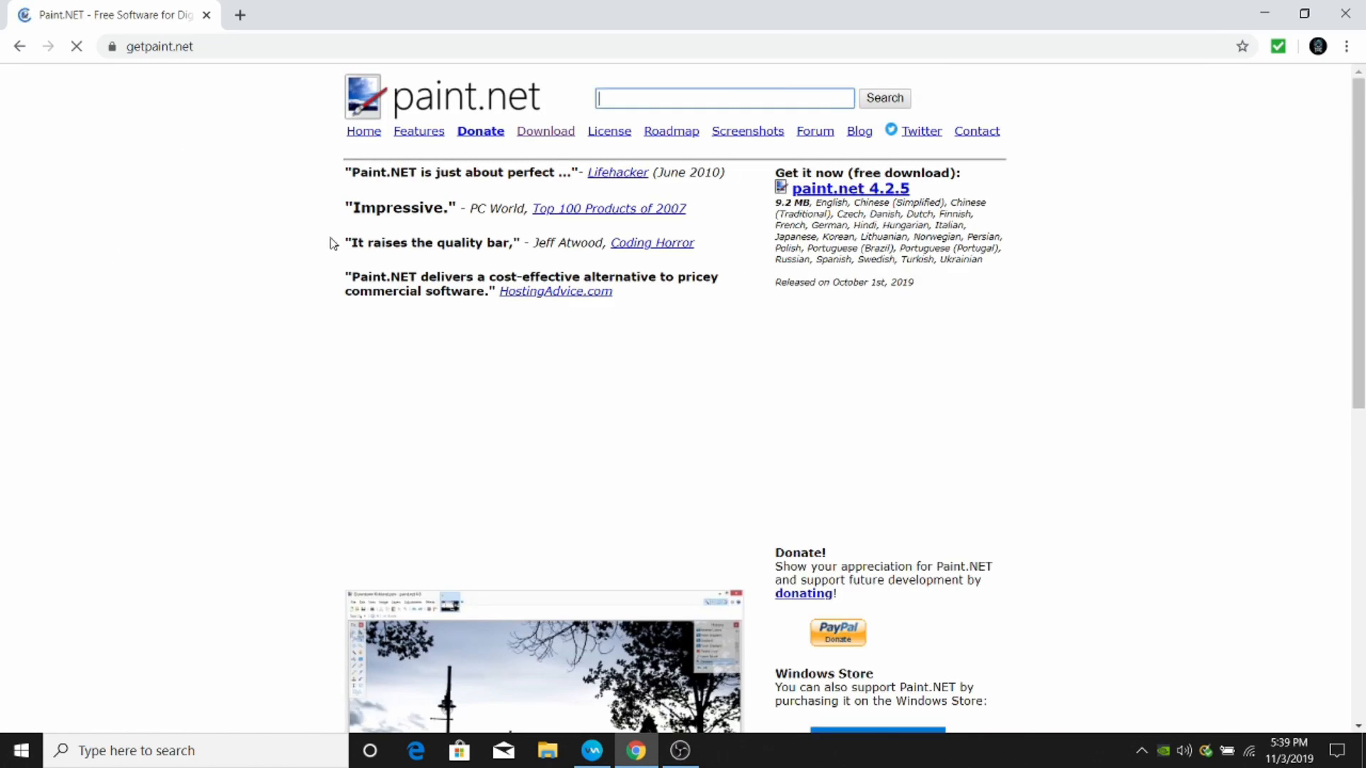
click(525, 133)
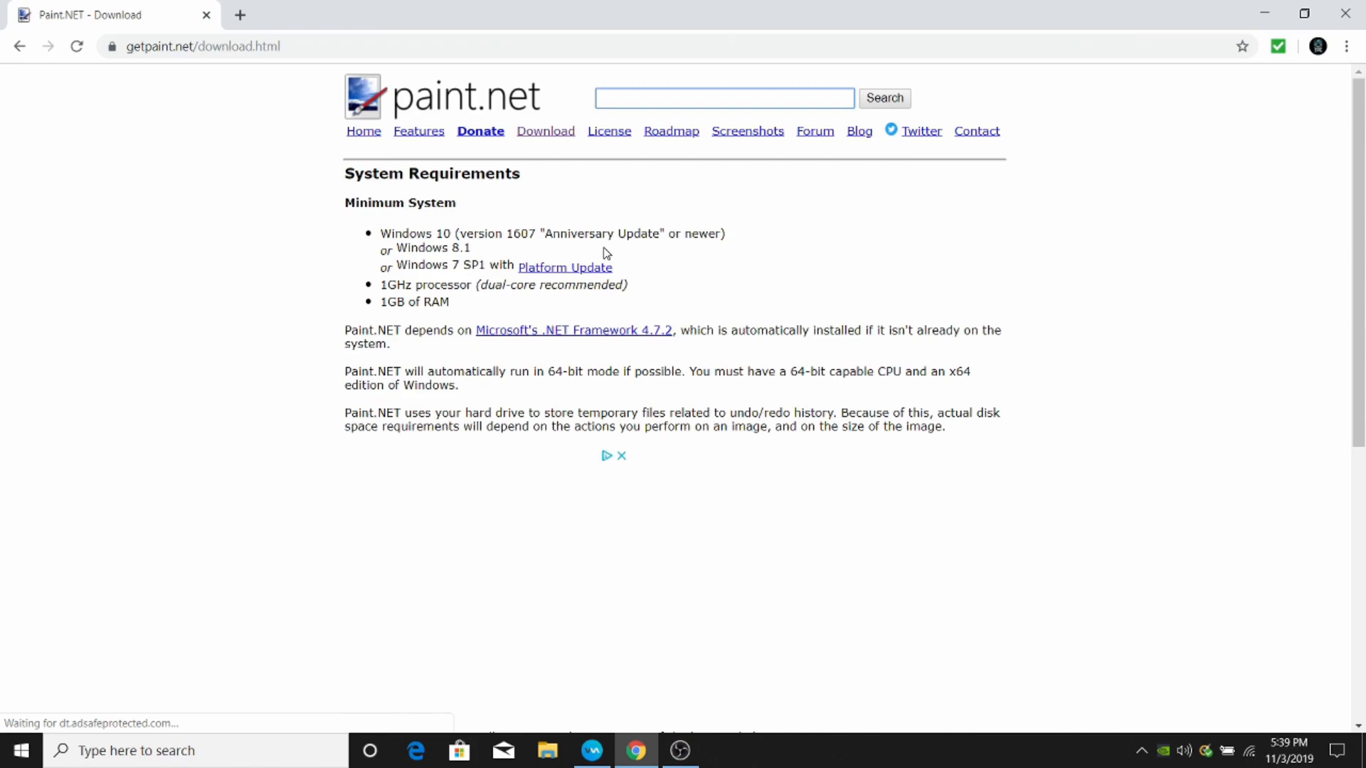
scroll(604, 263, down, 7)
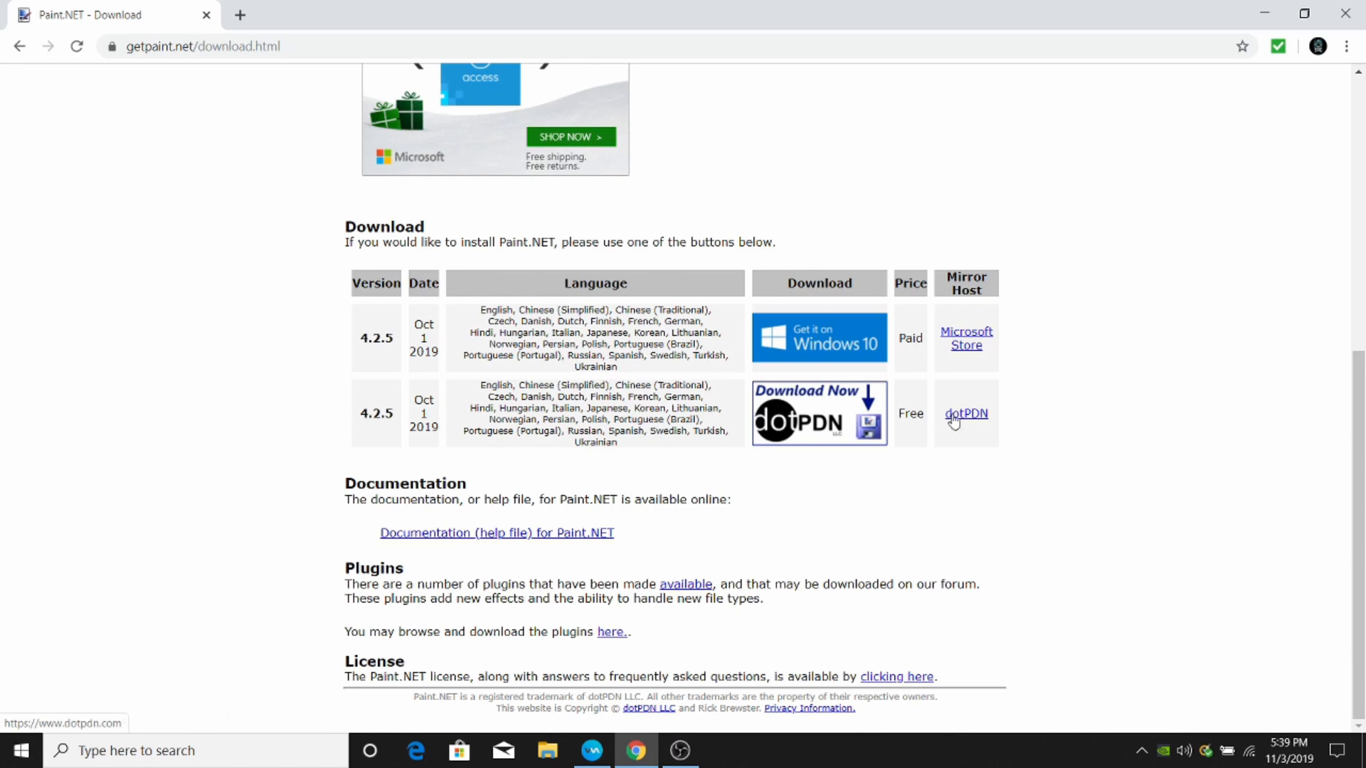
click(833, 416)
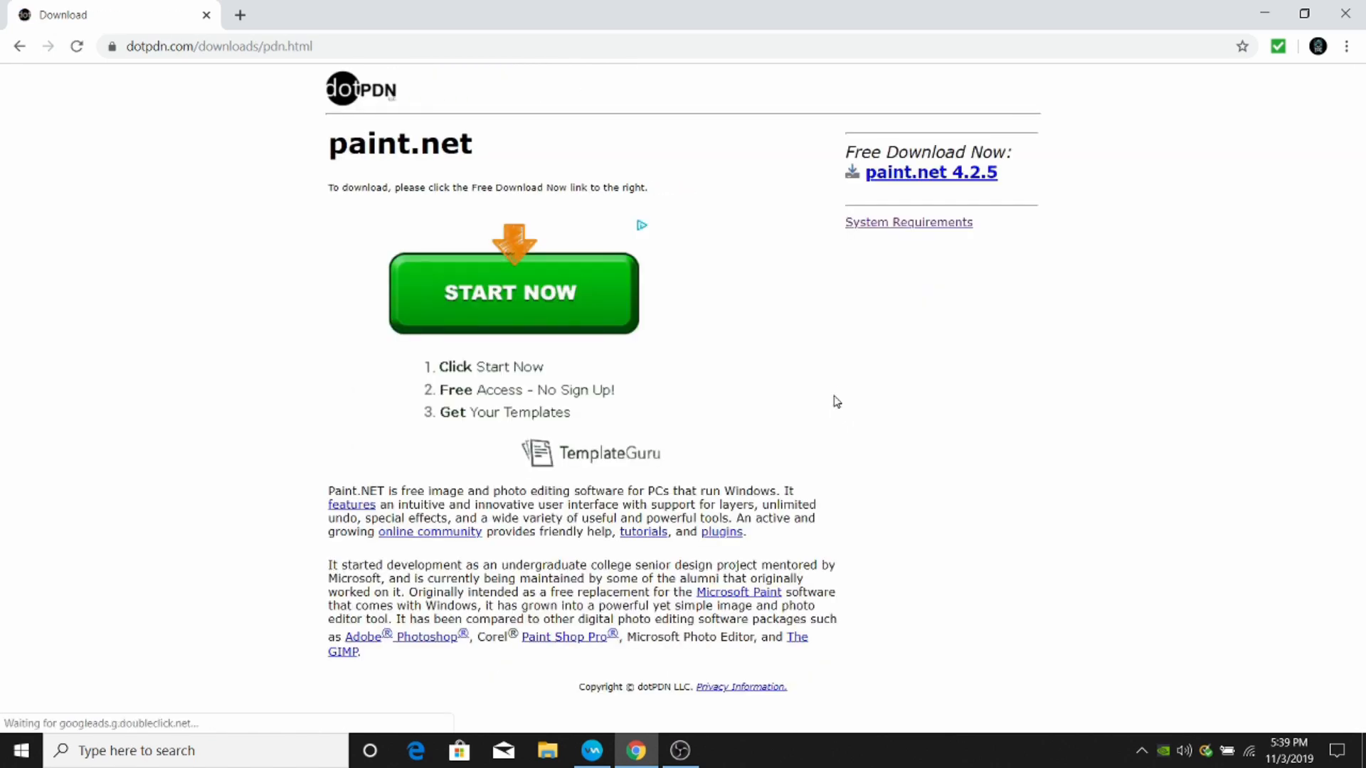
click(906, 178)
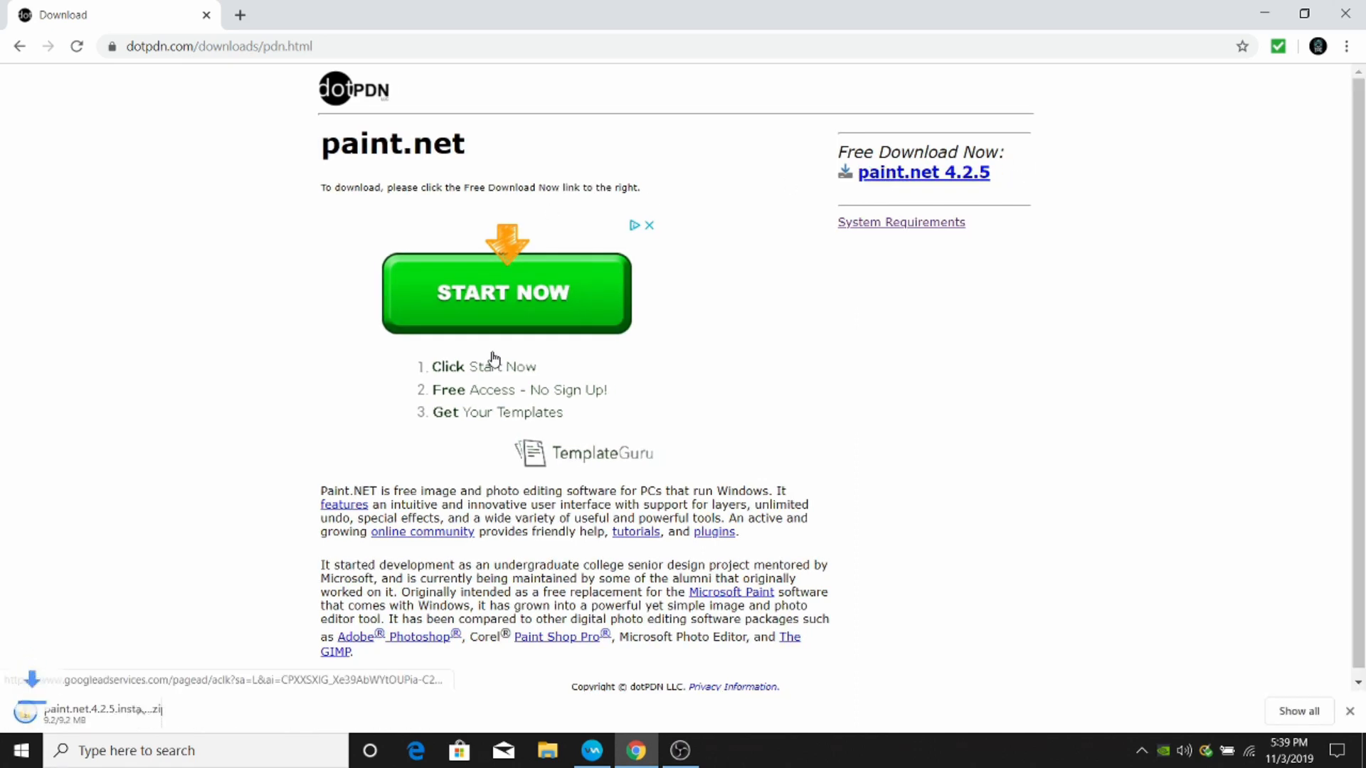
click(186, 718)
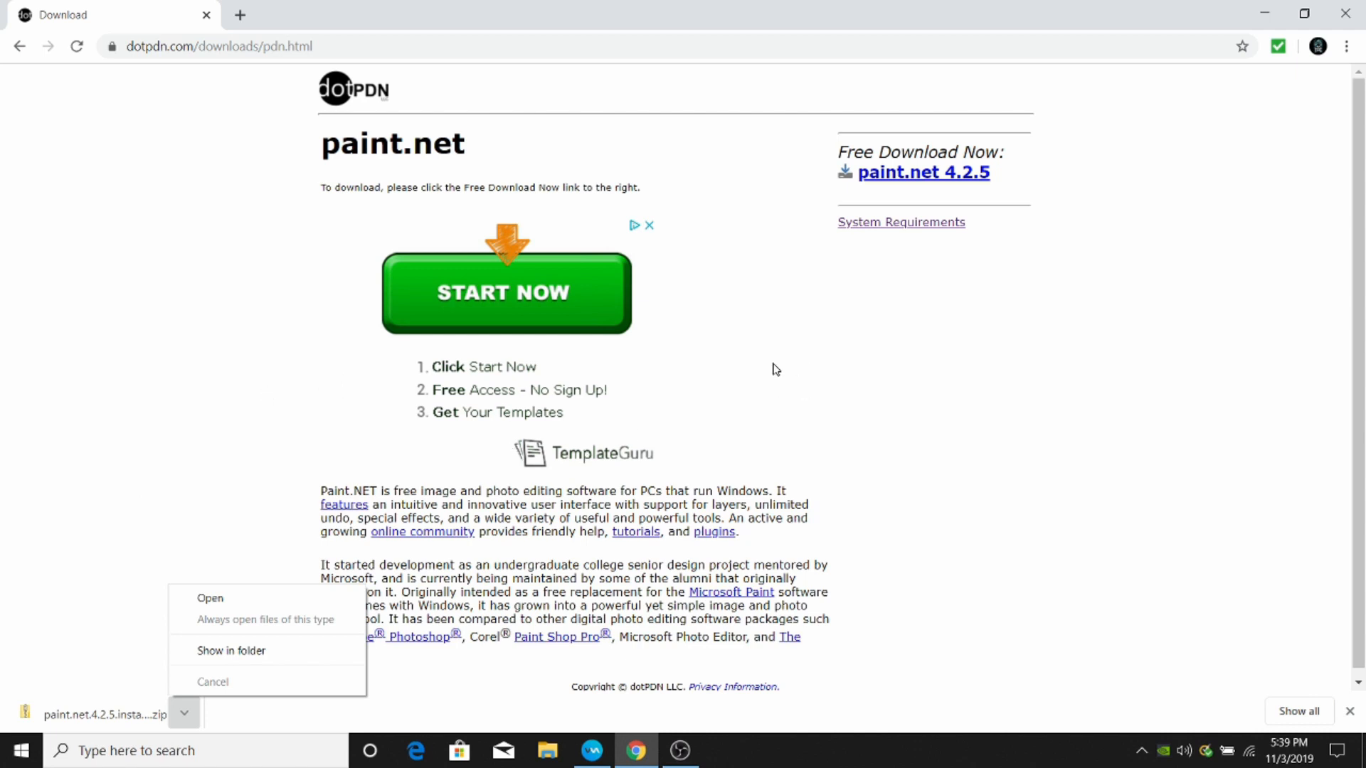
click(792, 344)
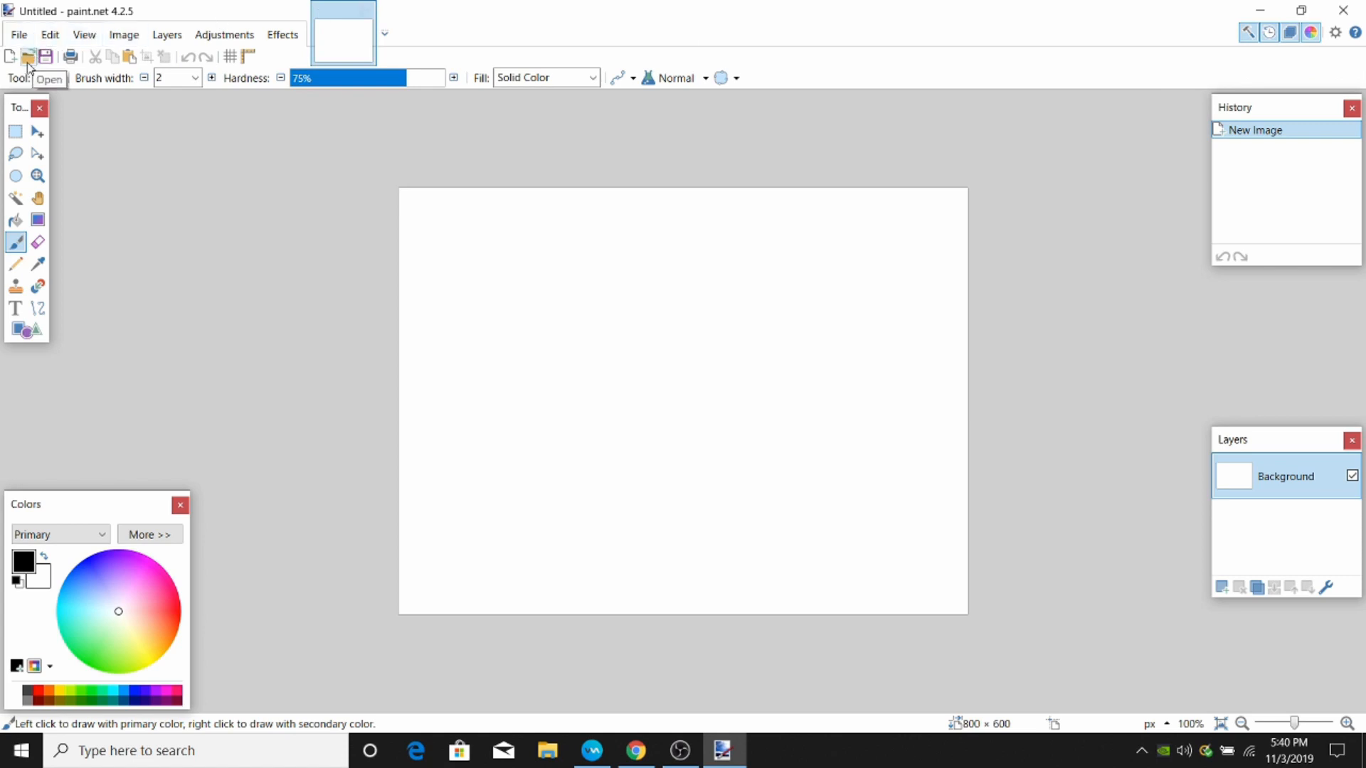
Create a new blank image with a width of 1080 pixels and a height of 1080 pixels
click(21, 36)
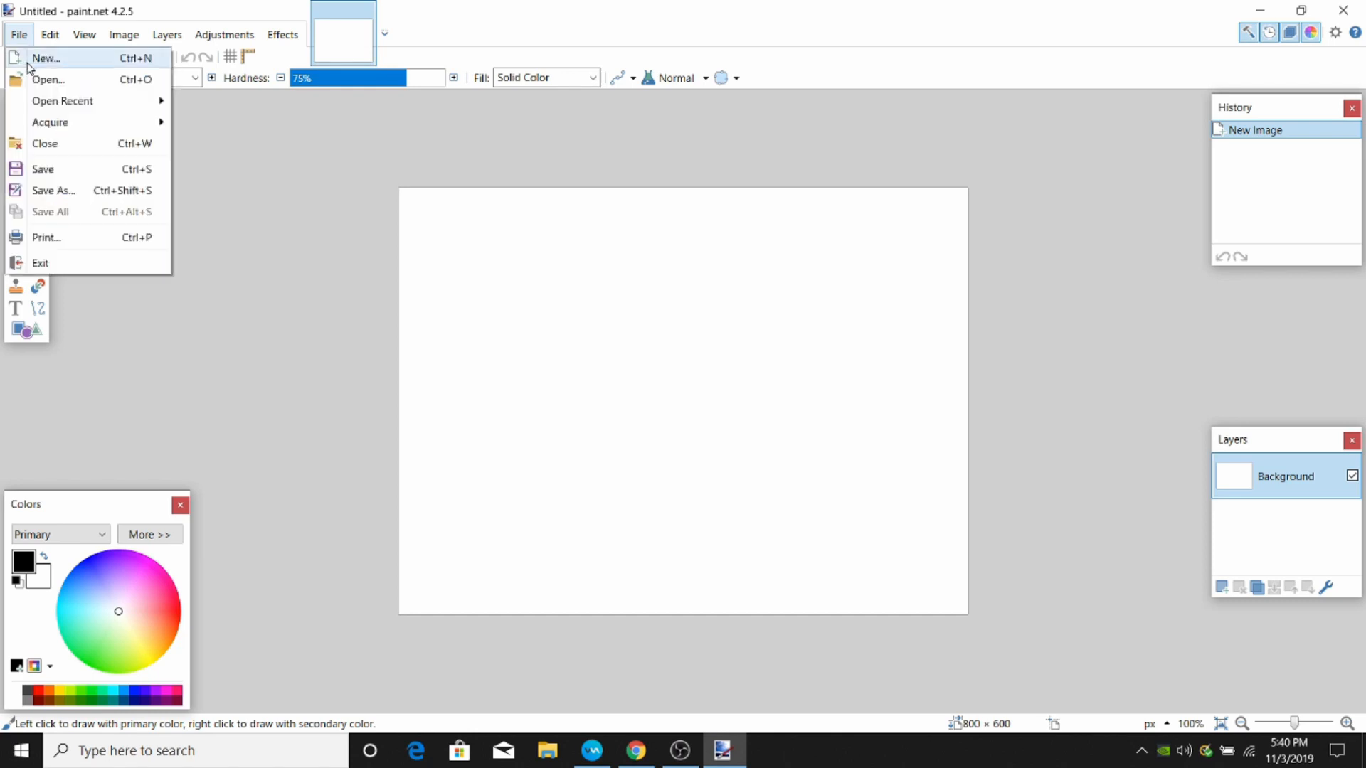
click(28, 65)
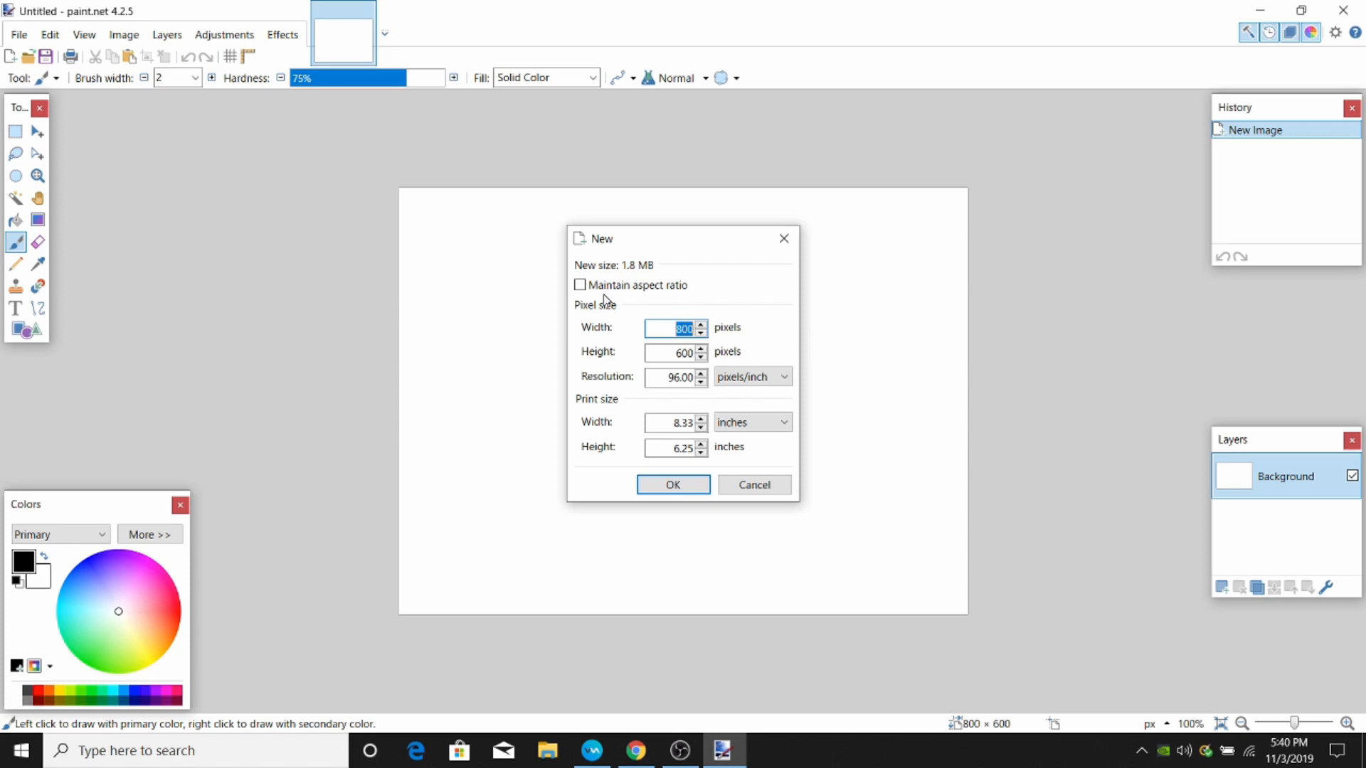
key(BackSpace)
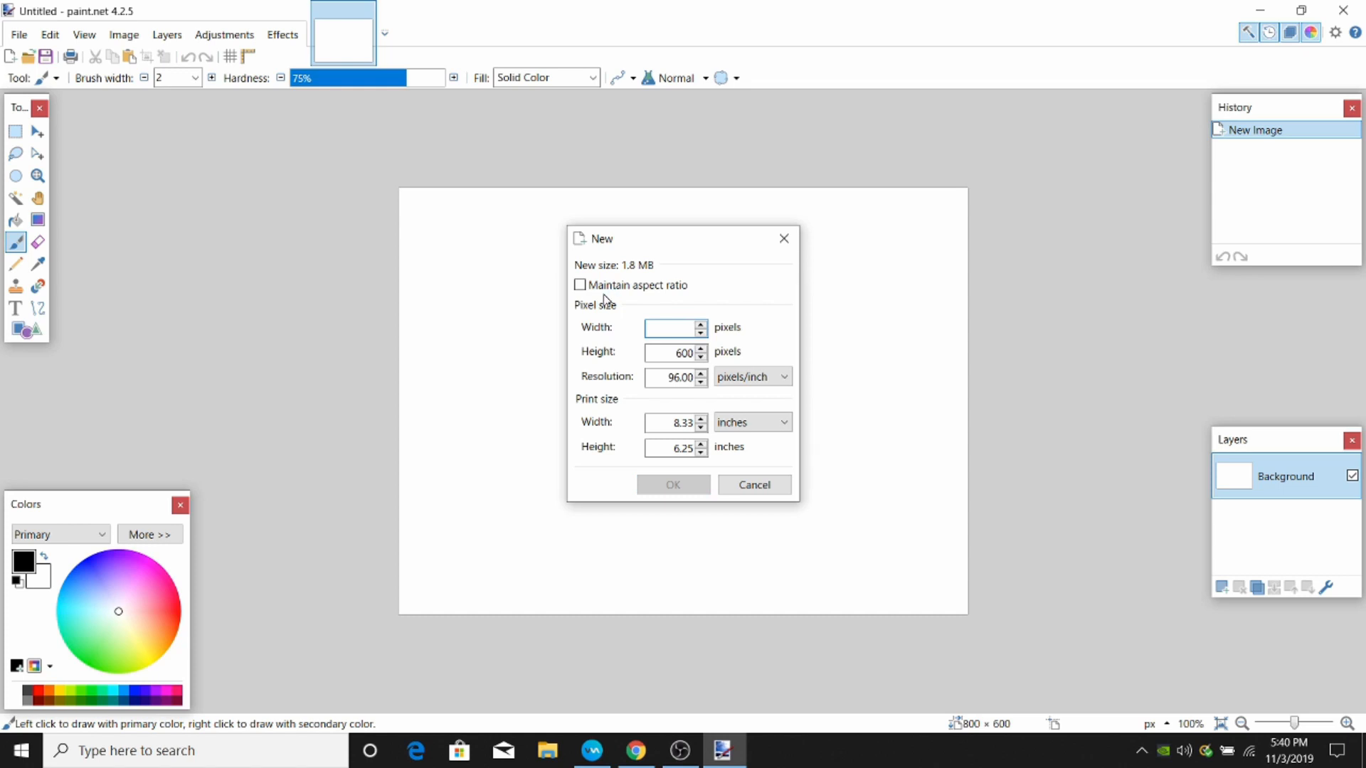
text(108)
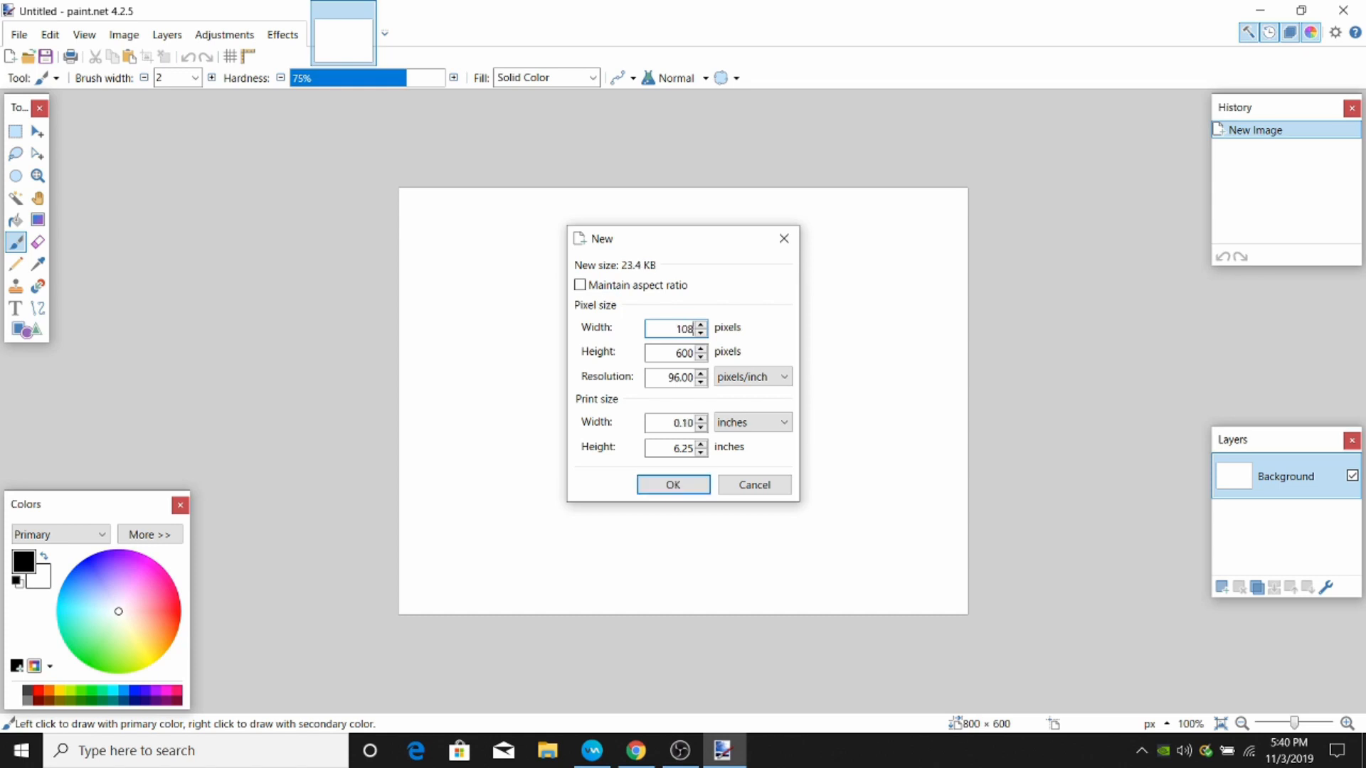
text(0)
double_click(666, 352)
key(BackSpace)
text(1)
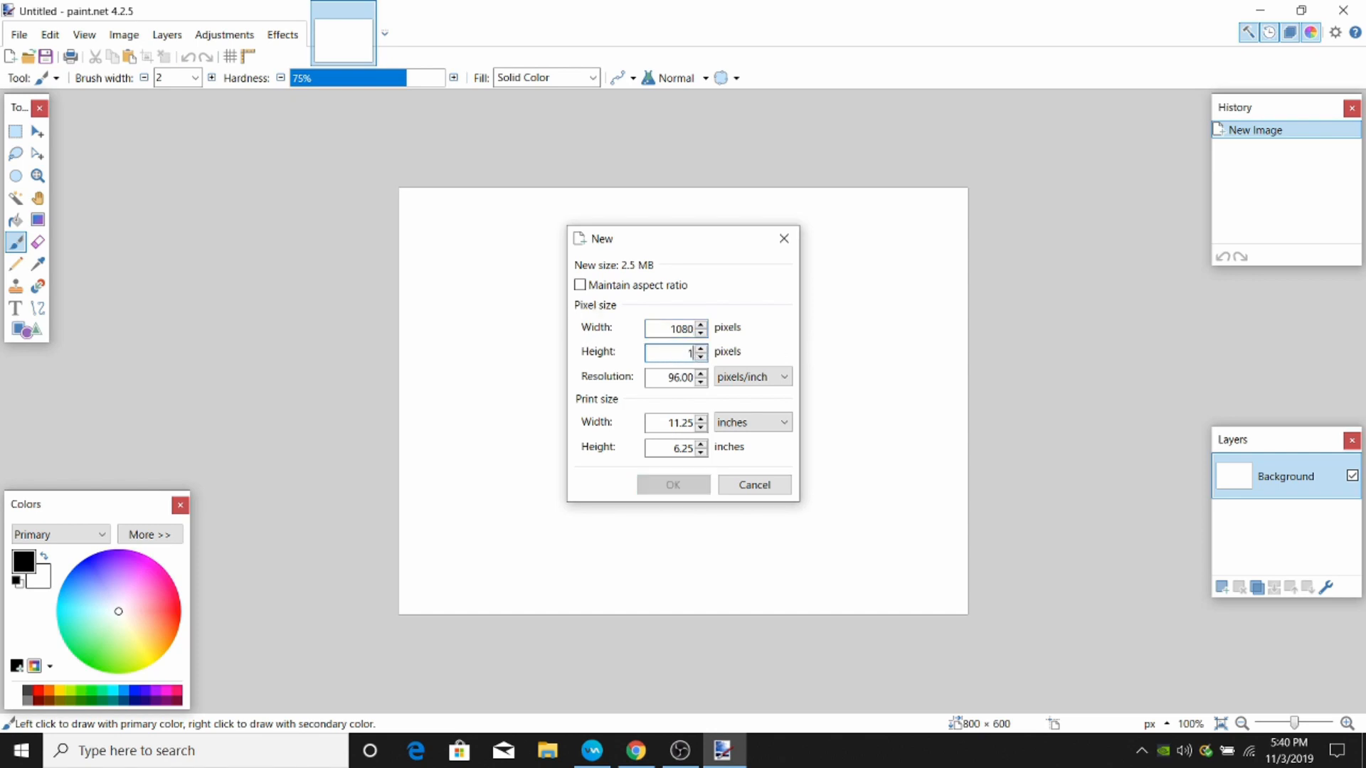
text(080)
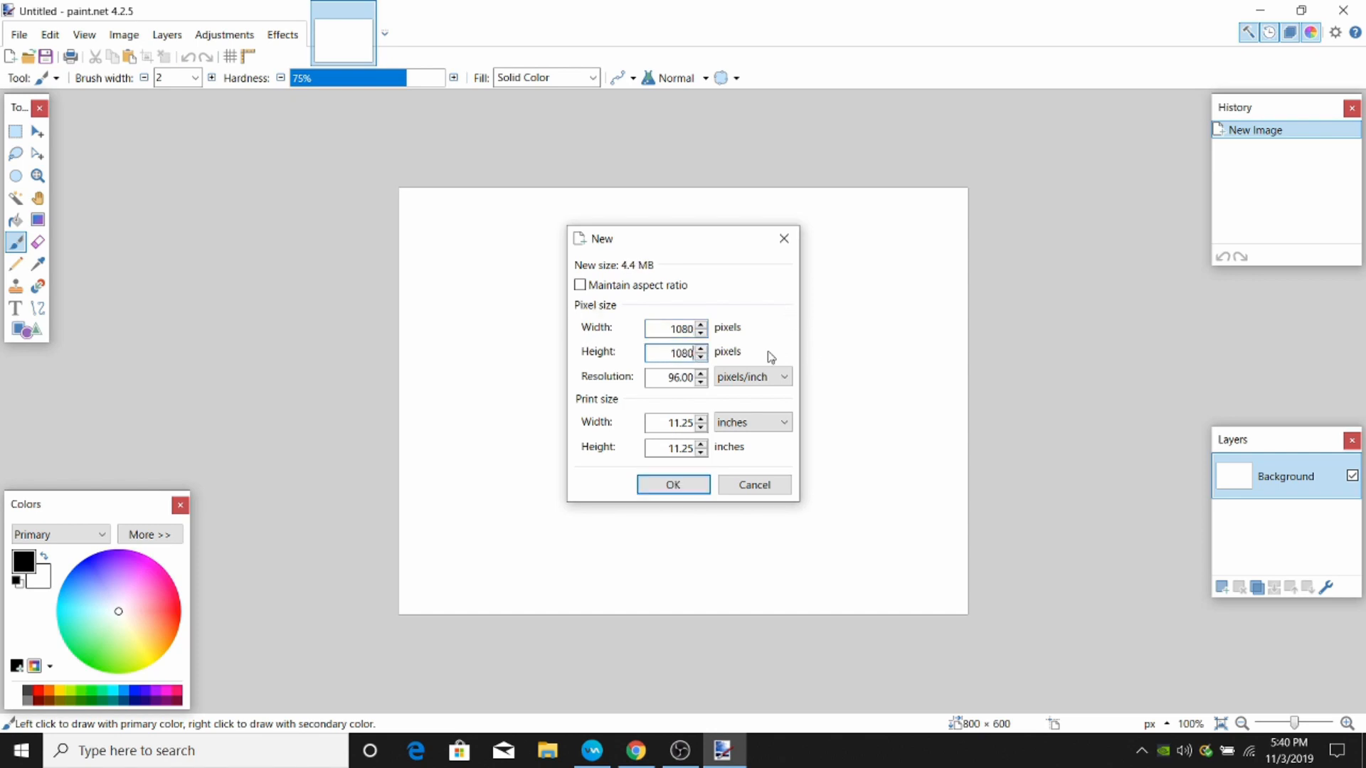
click(707, 483)
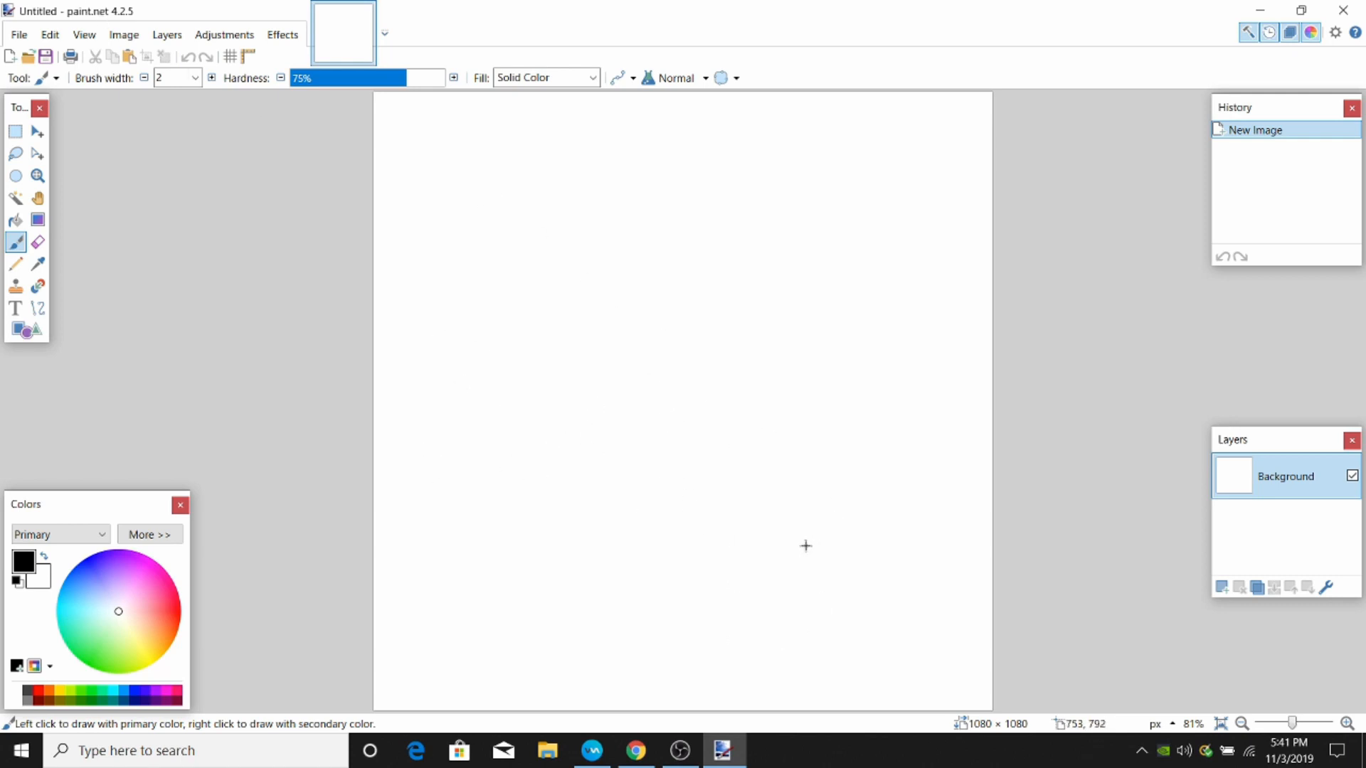
Switch to Chrome and search Google Images for "polygon background" in a new tab
click(36, 137)
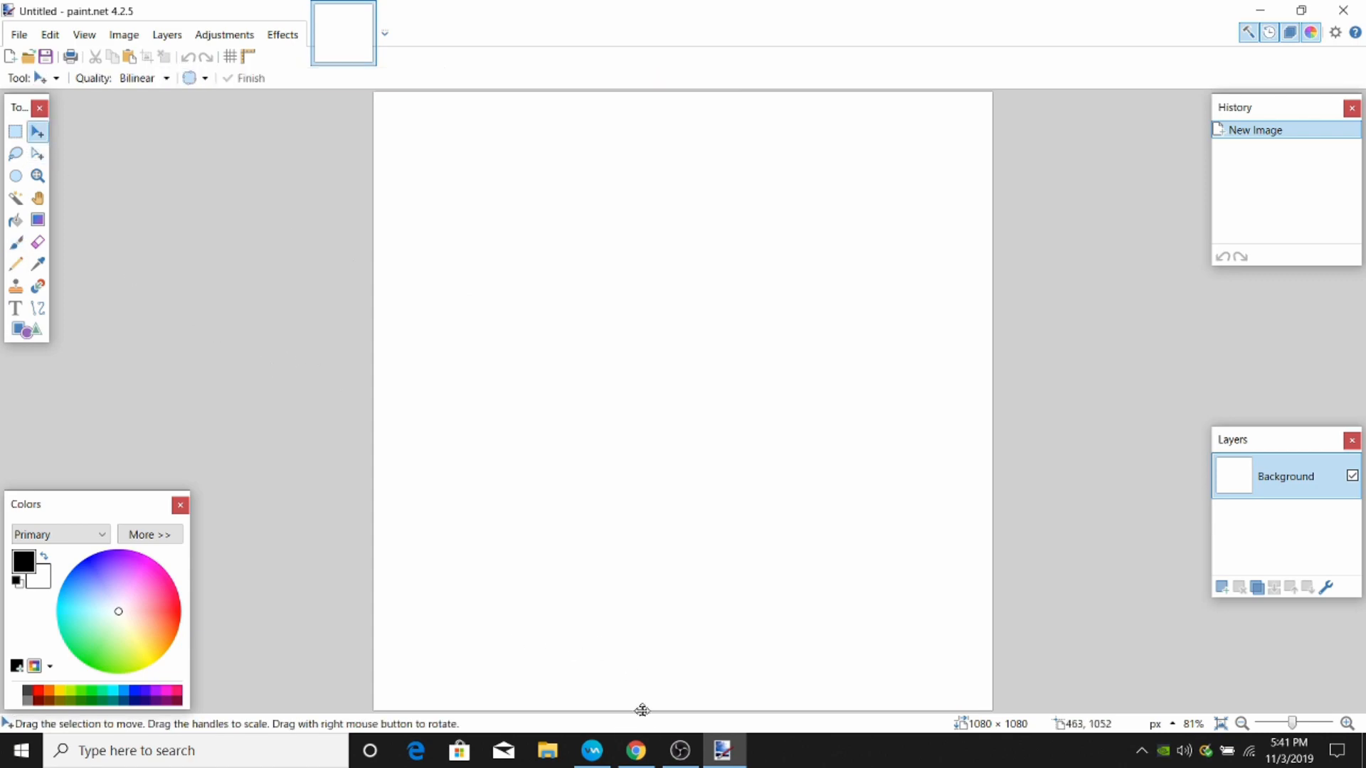
click(643, 761)
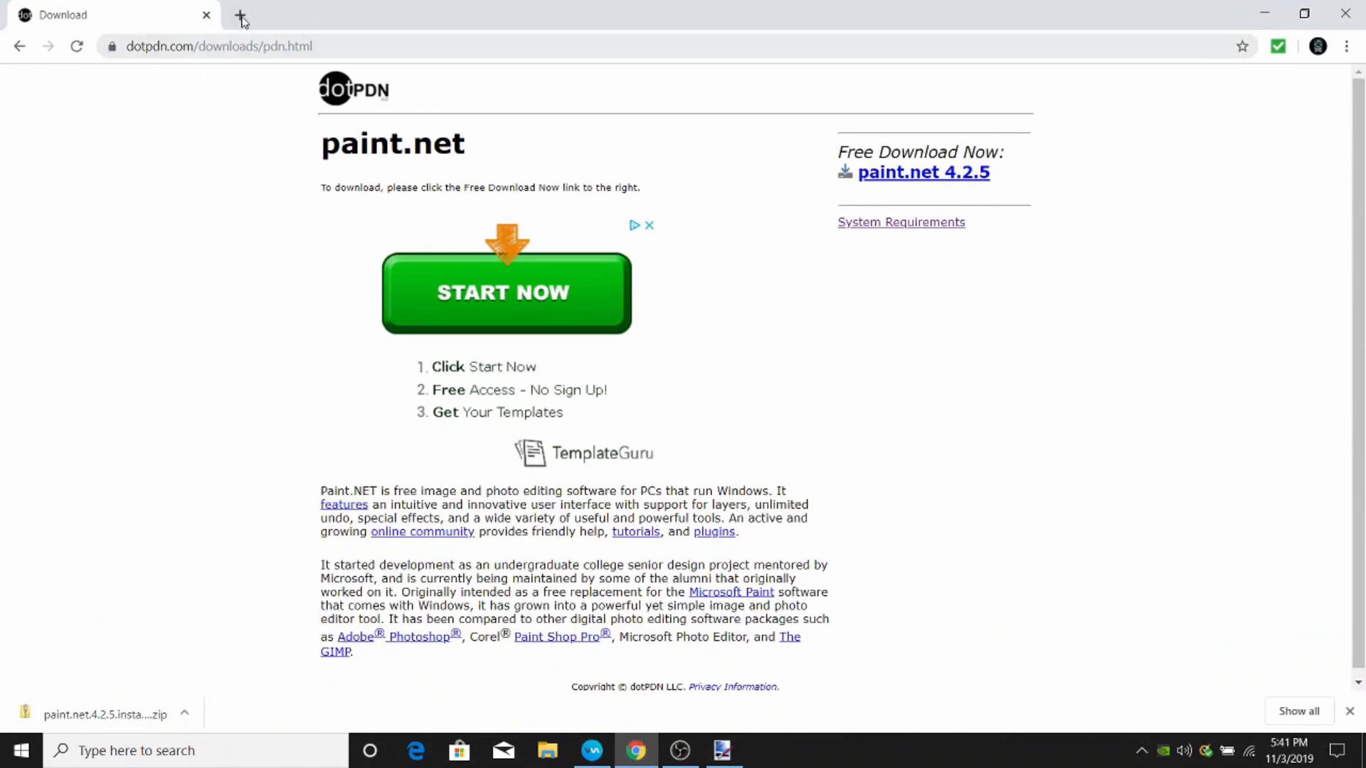
click(241, 15)
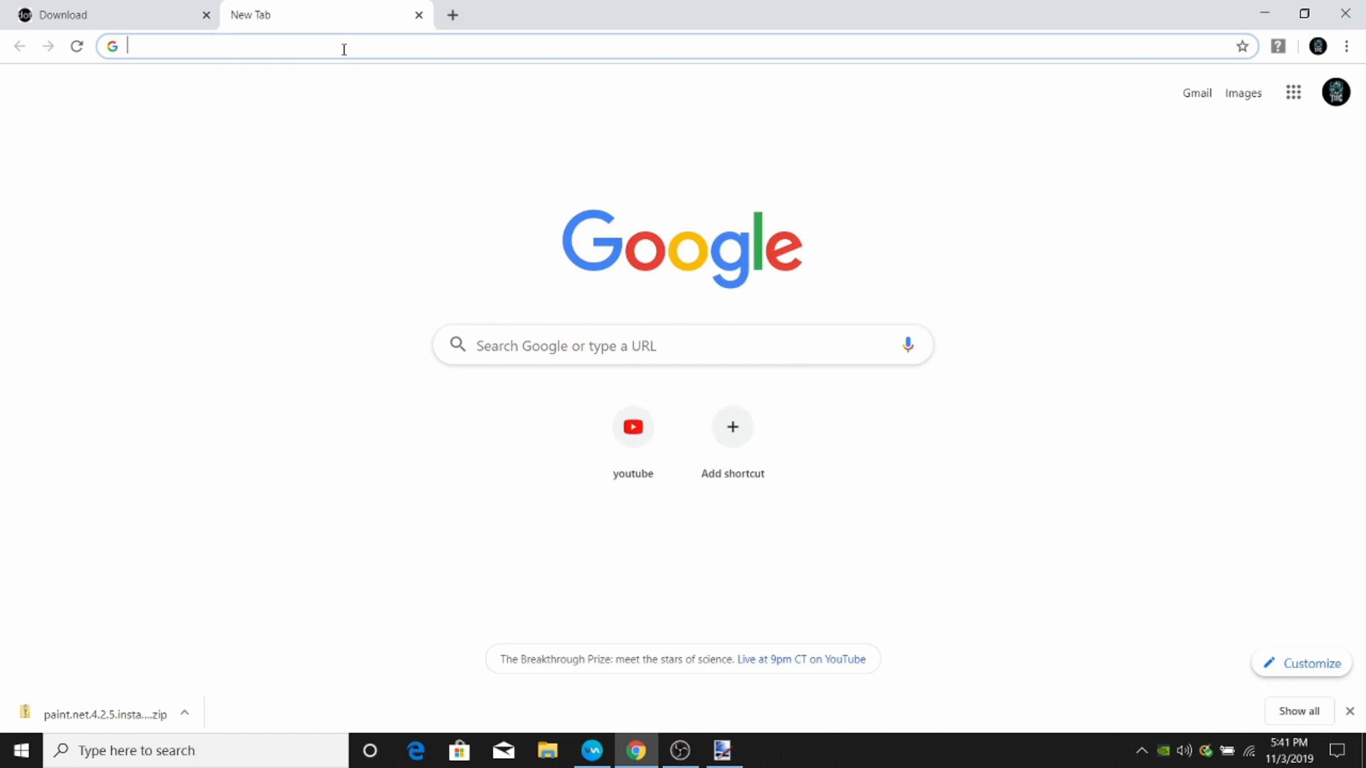
text(pol)
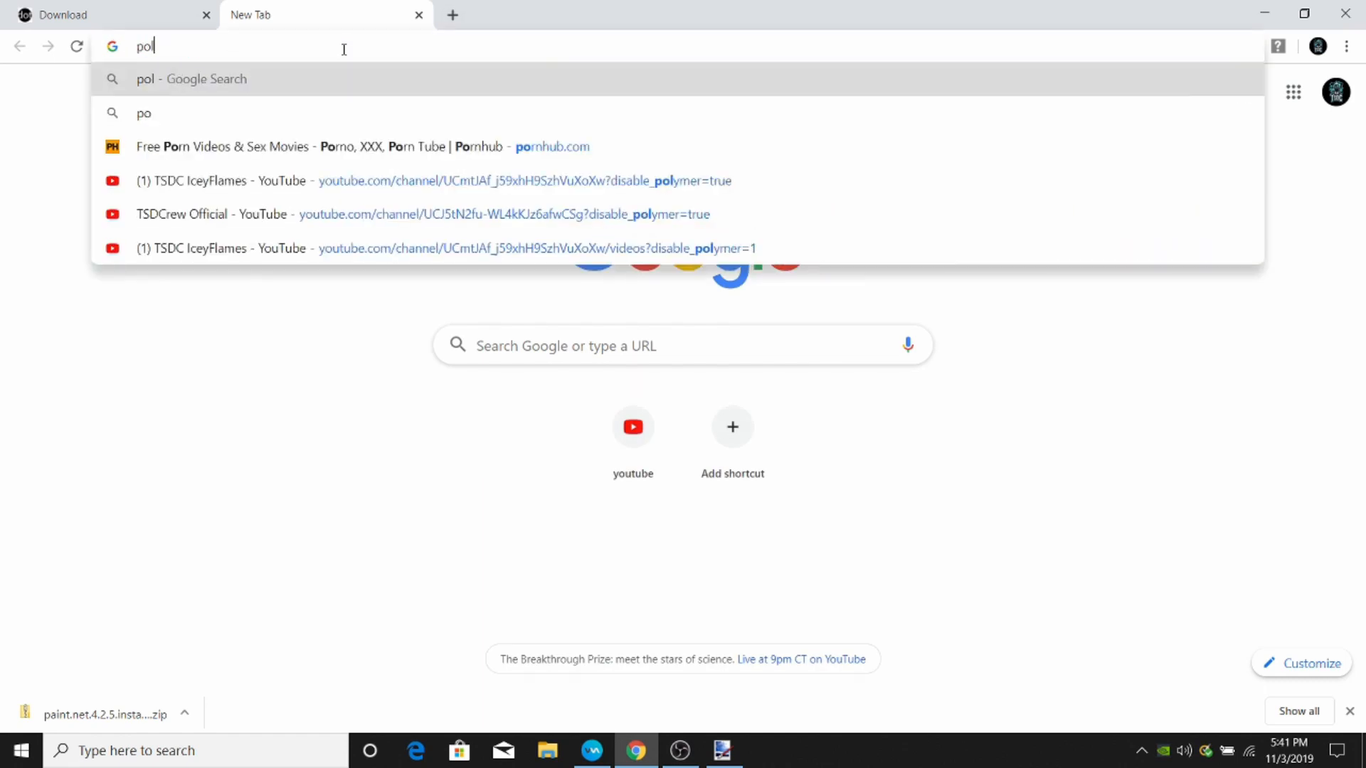
text(ygon )
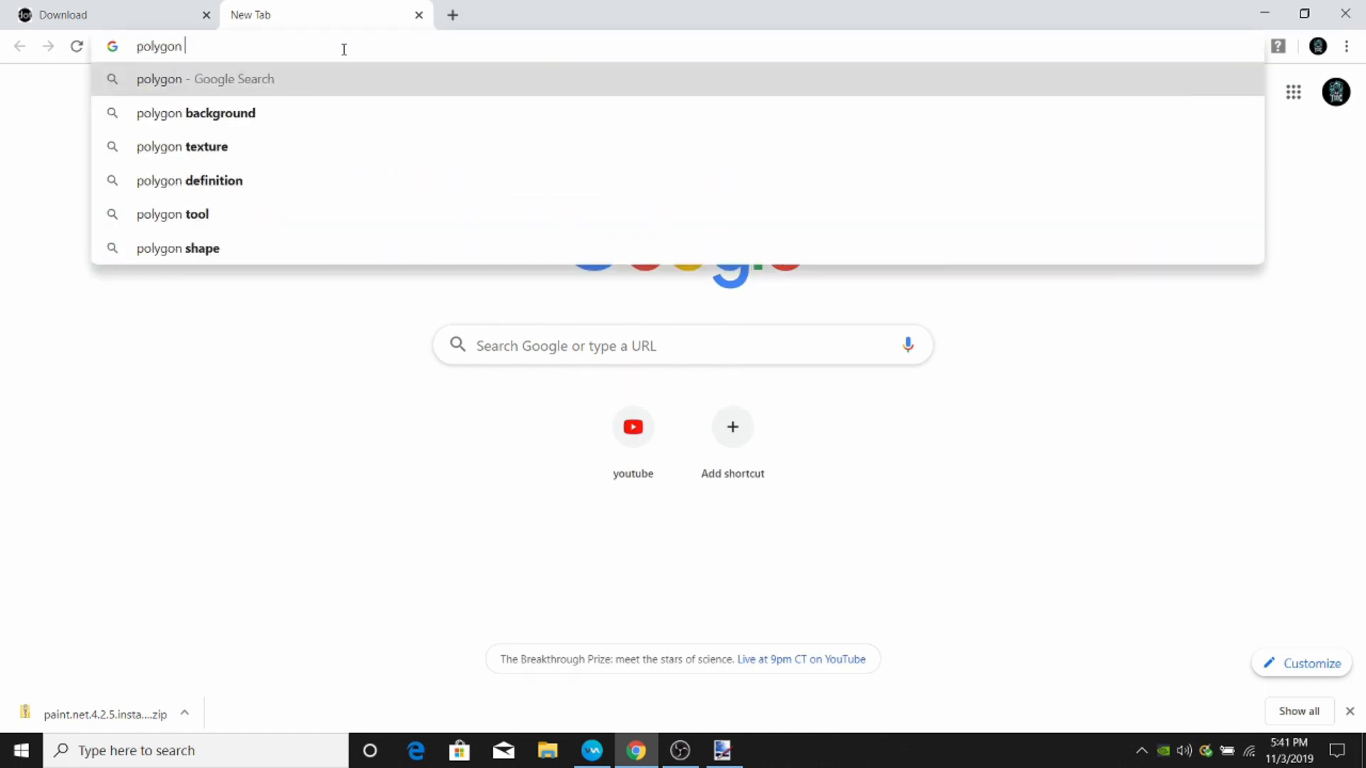
text(back)
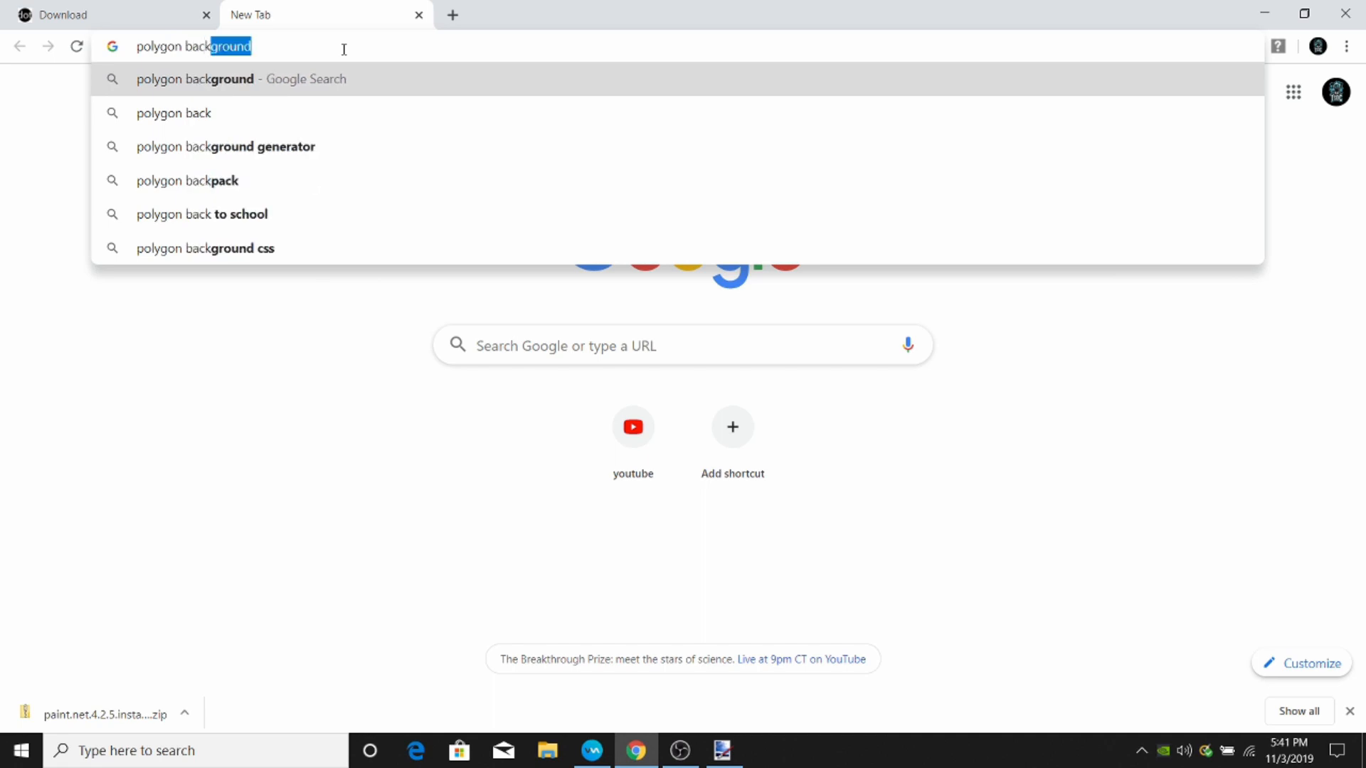
text(rou)
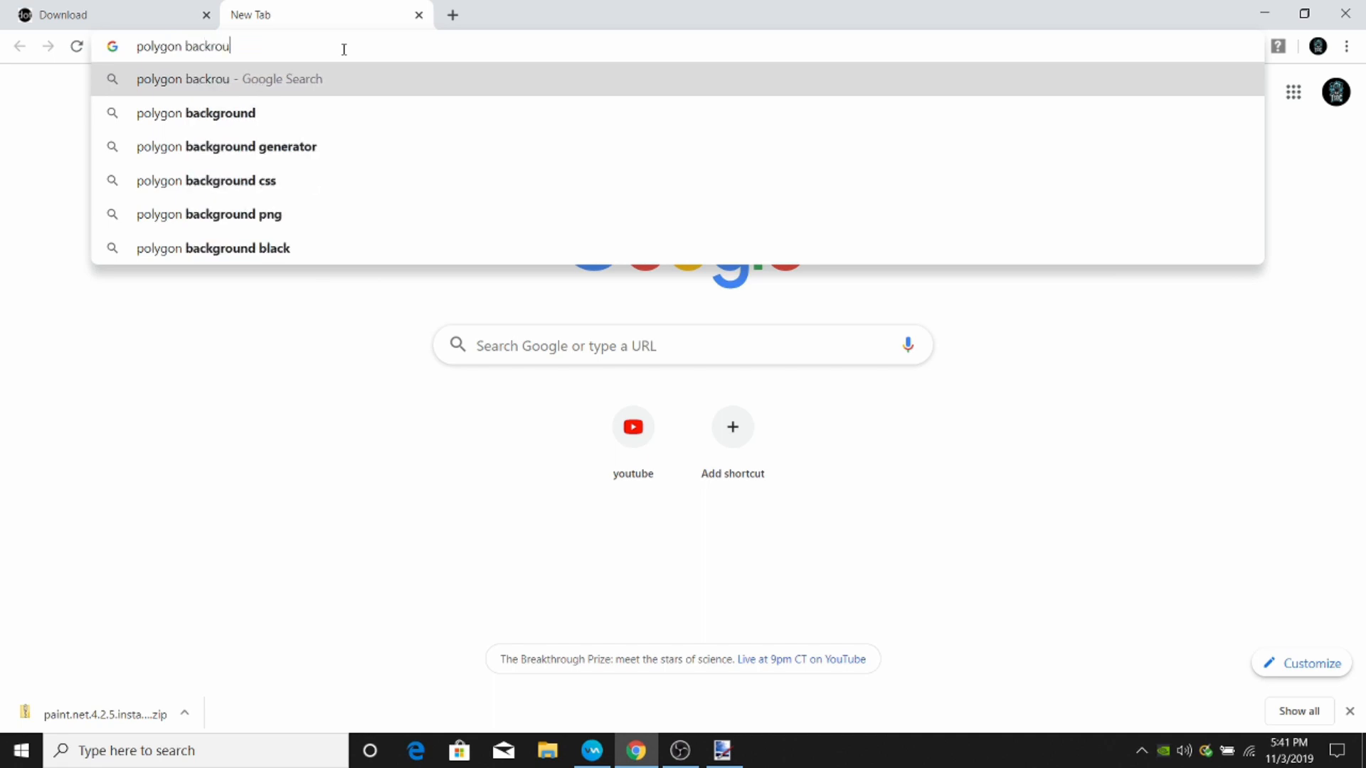
text(nd)
key(Return)
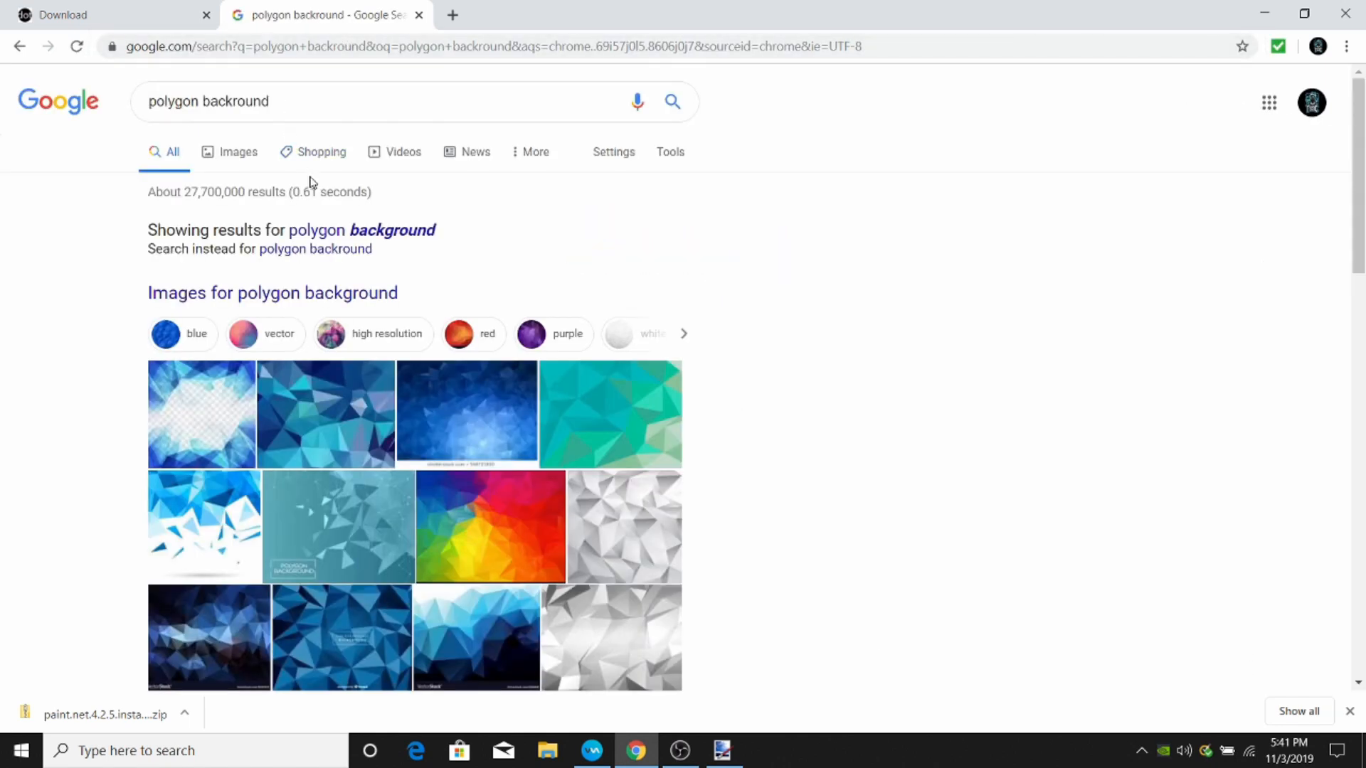
click(228, 154)
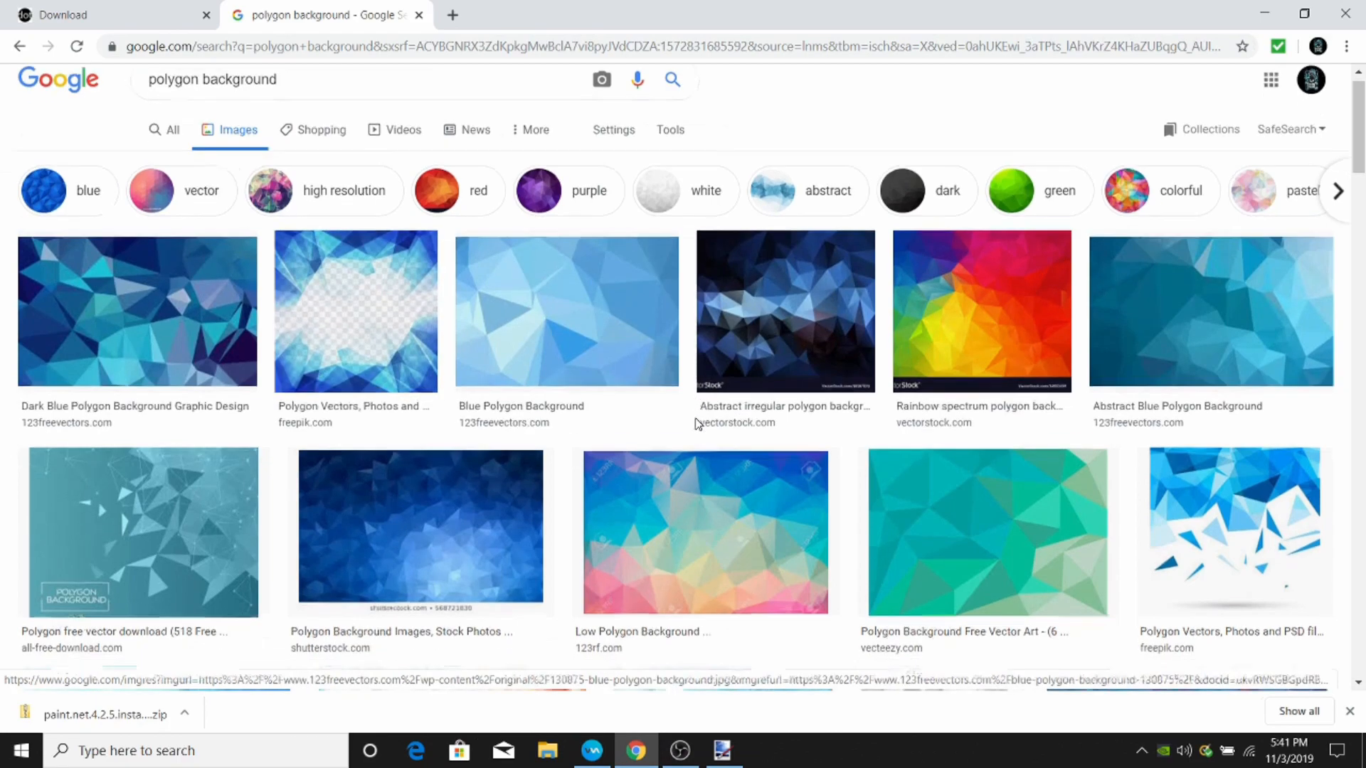
Find the black polygon background with glowing red pieces from Imgur among the image results and open its preview
scroll(695, 424, down, 6)
scroll(800, 466, down, 4)
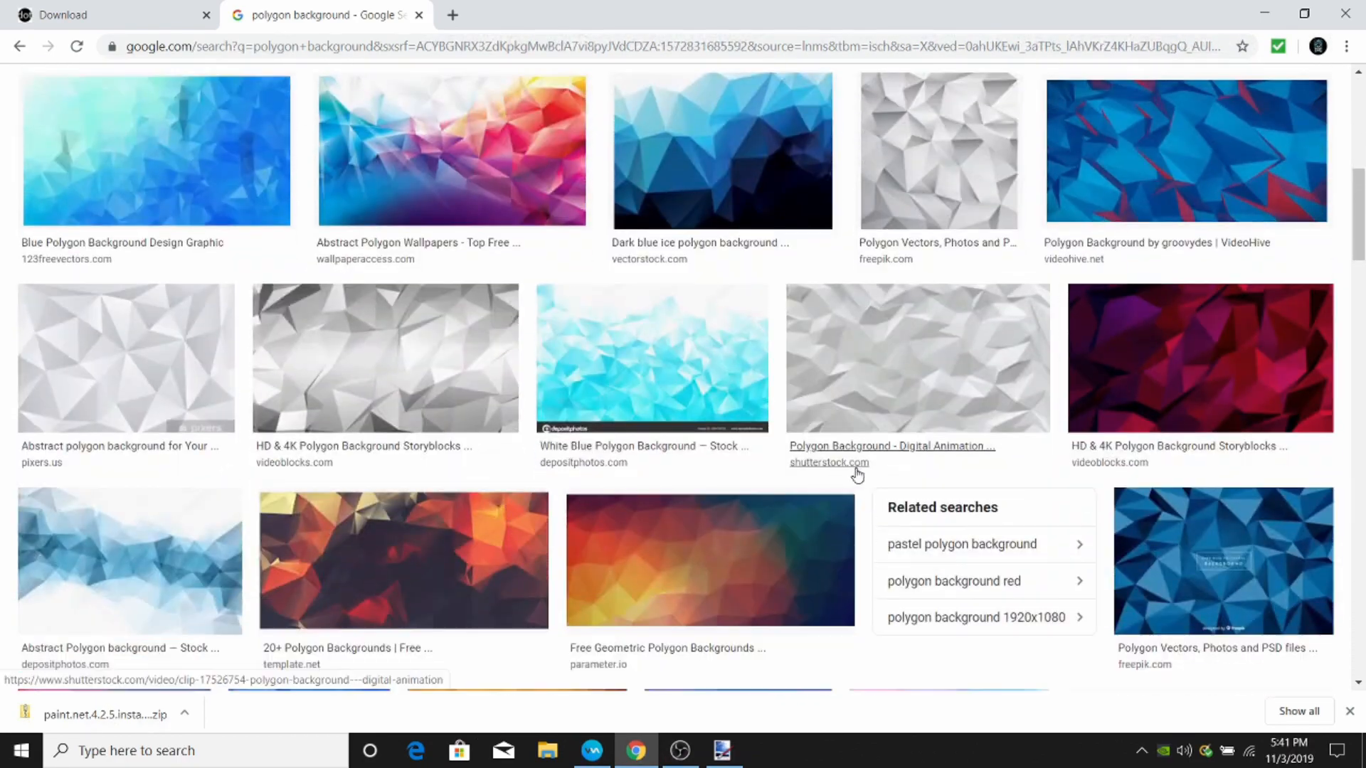
scroll(860, 472, down, 2)
scroll(783, 420, down, 6)
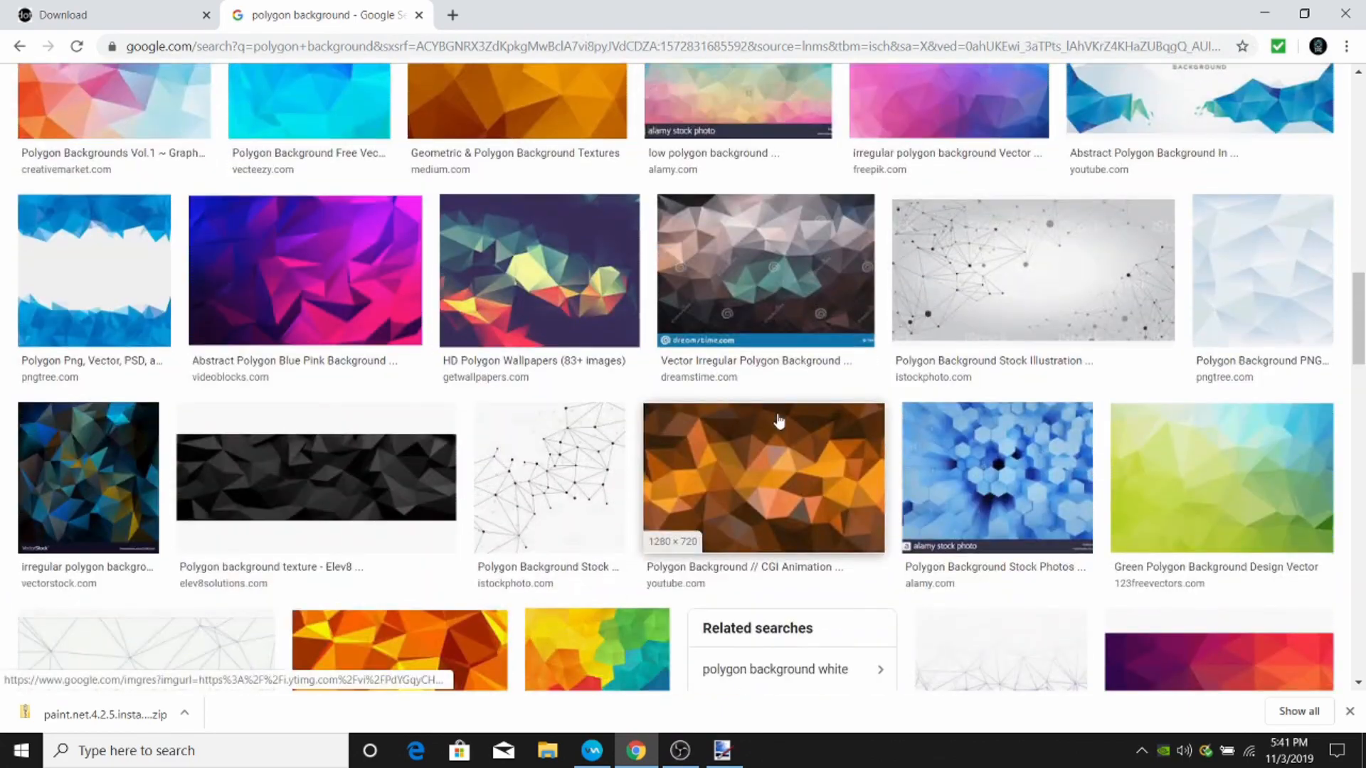
scroll(590, 406, down, 2)
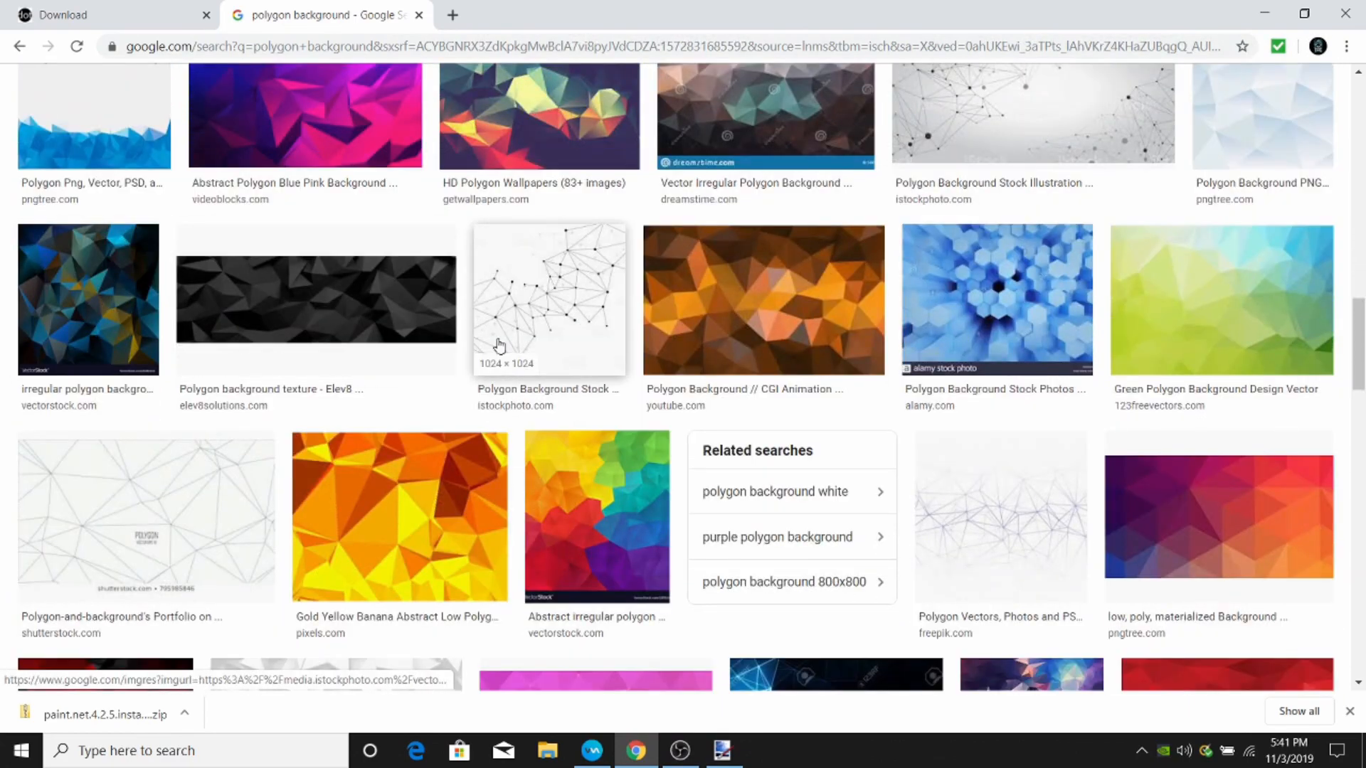
scroll(541, 349, down, 6)
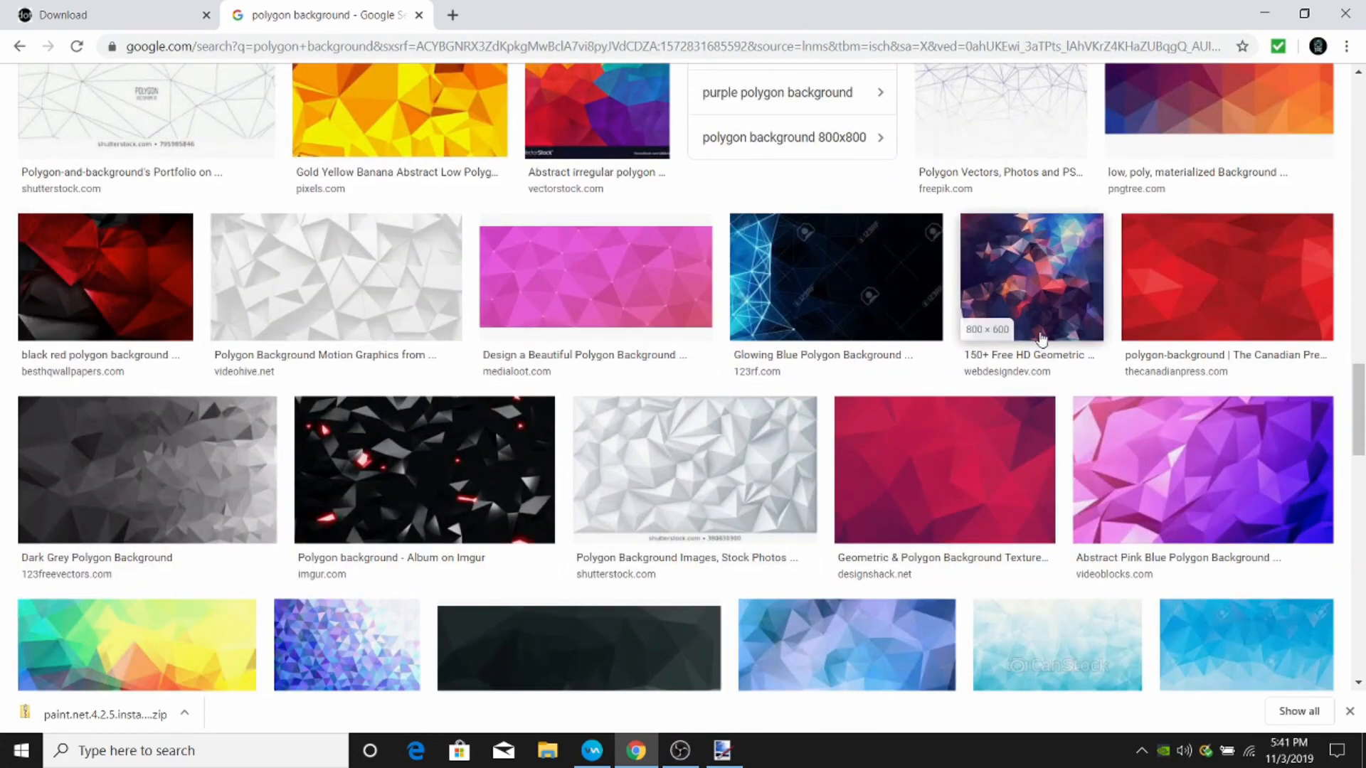
click(493, 439)
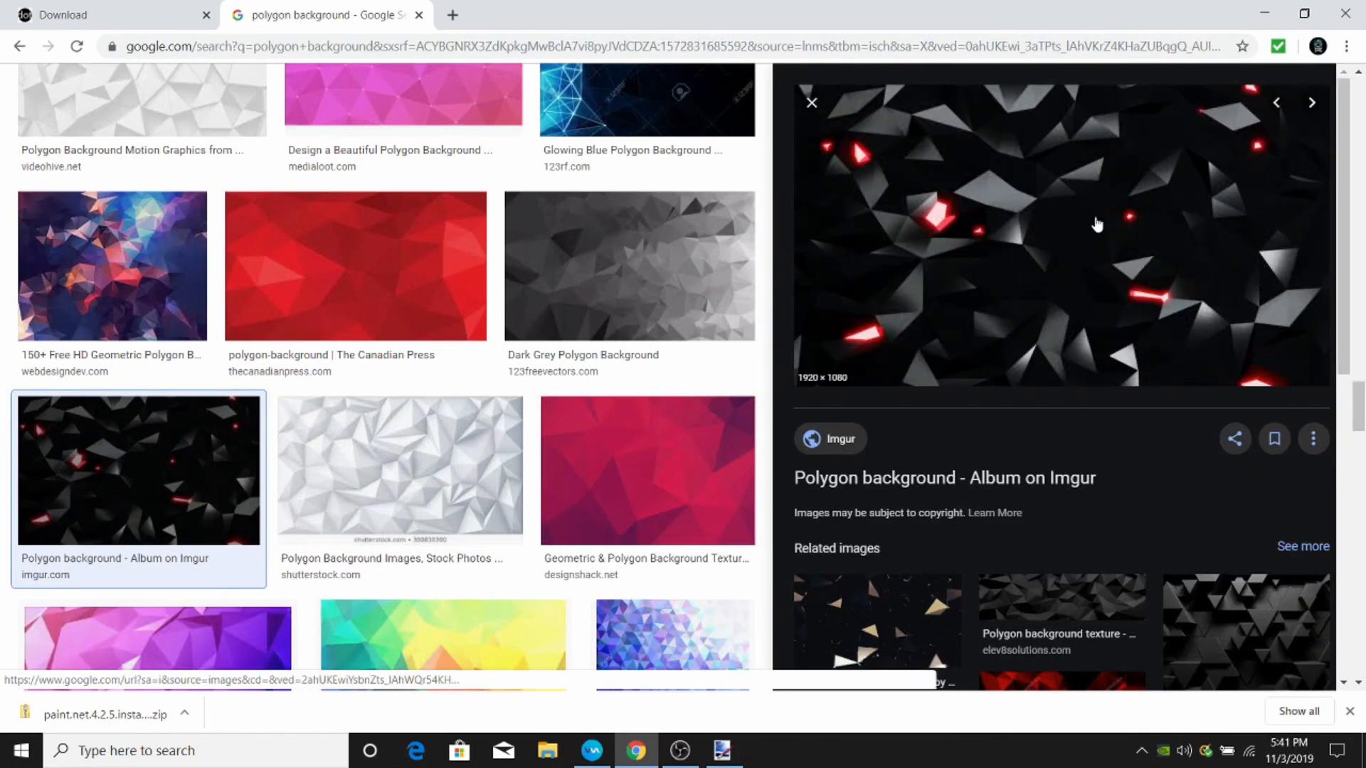
Save the previewed image as the PNG file SoqAxJR in the Pictures folder
right_click(1096, 217)
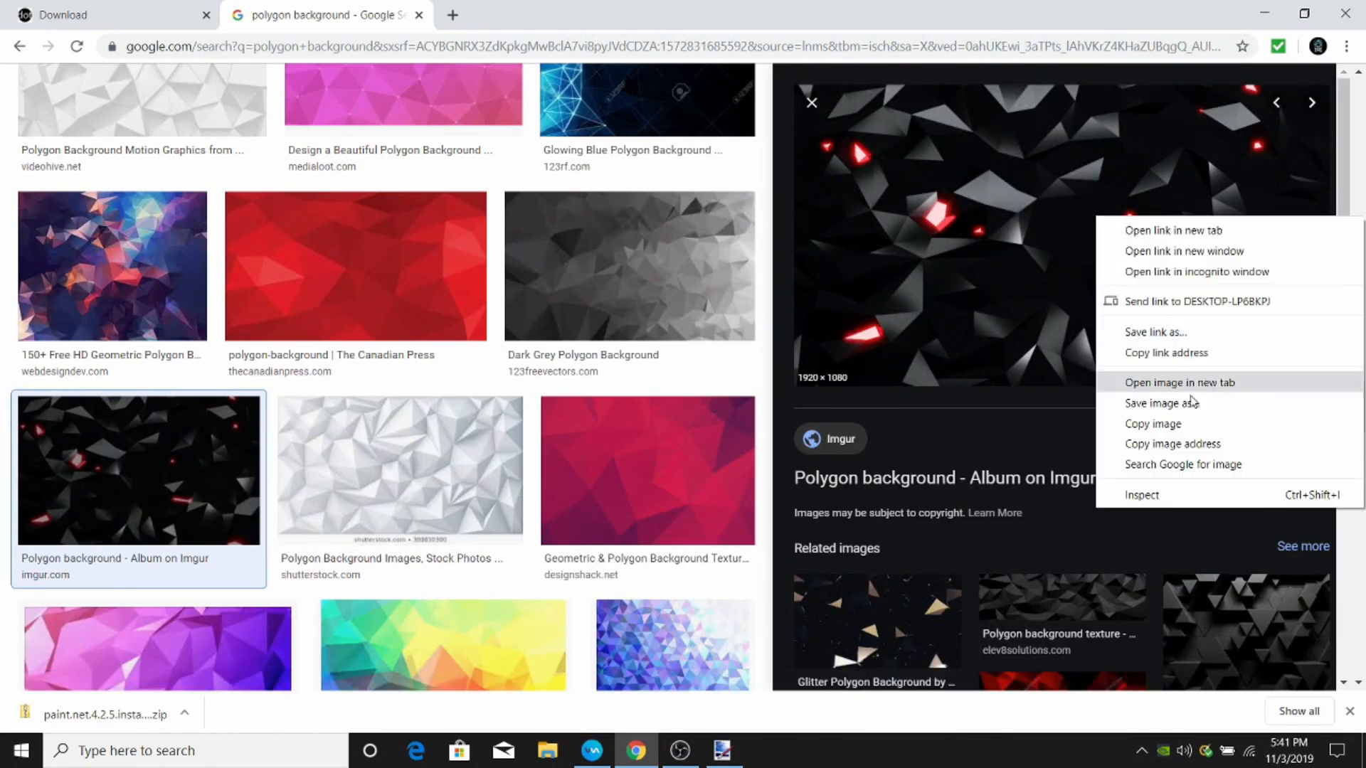
click(1187, 401)
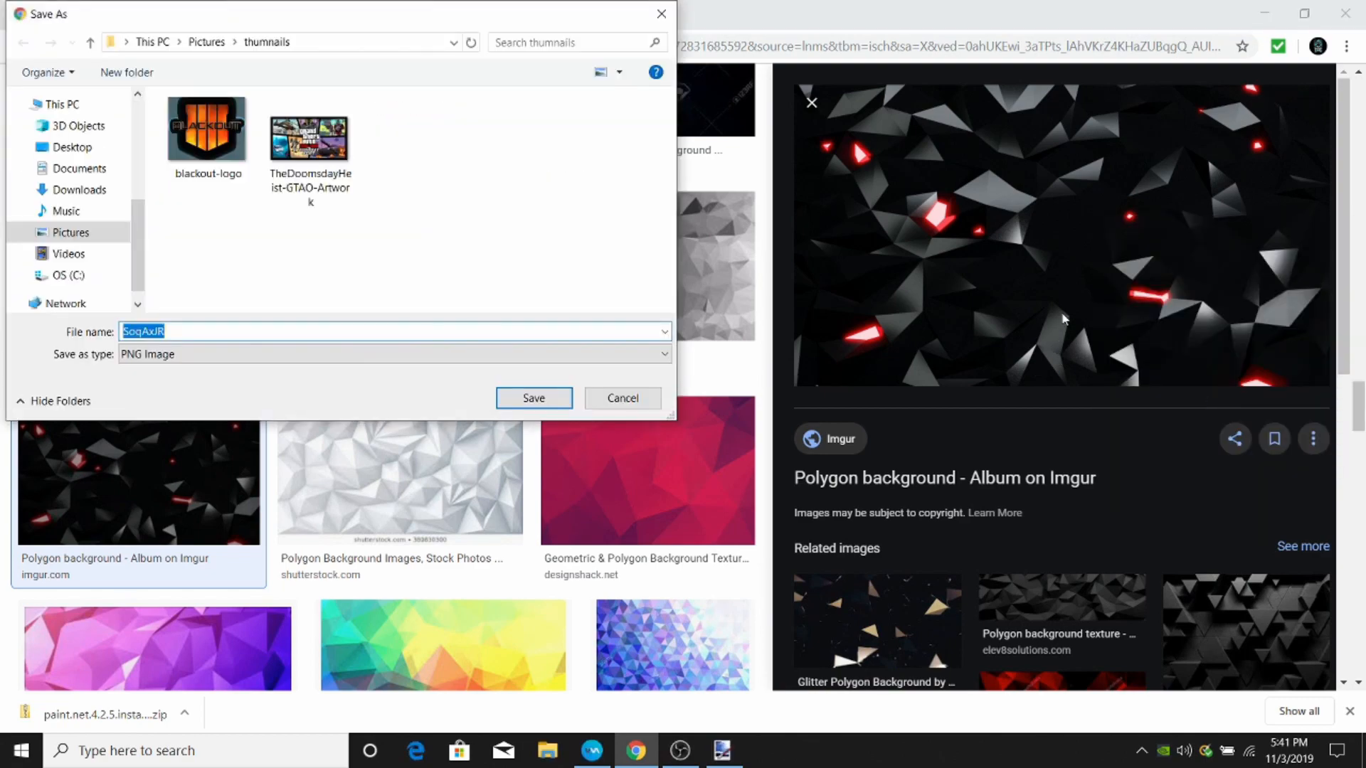
click(71, 232)
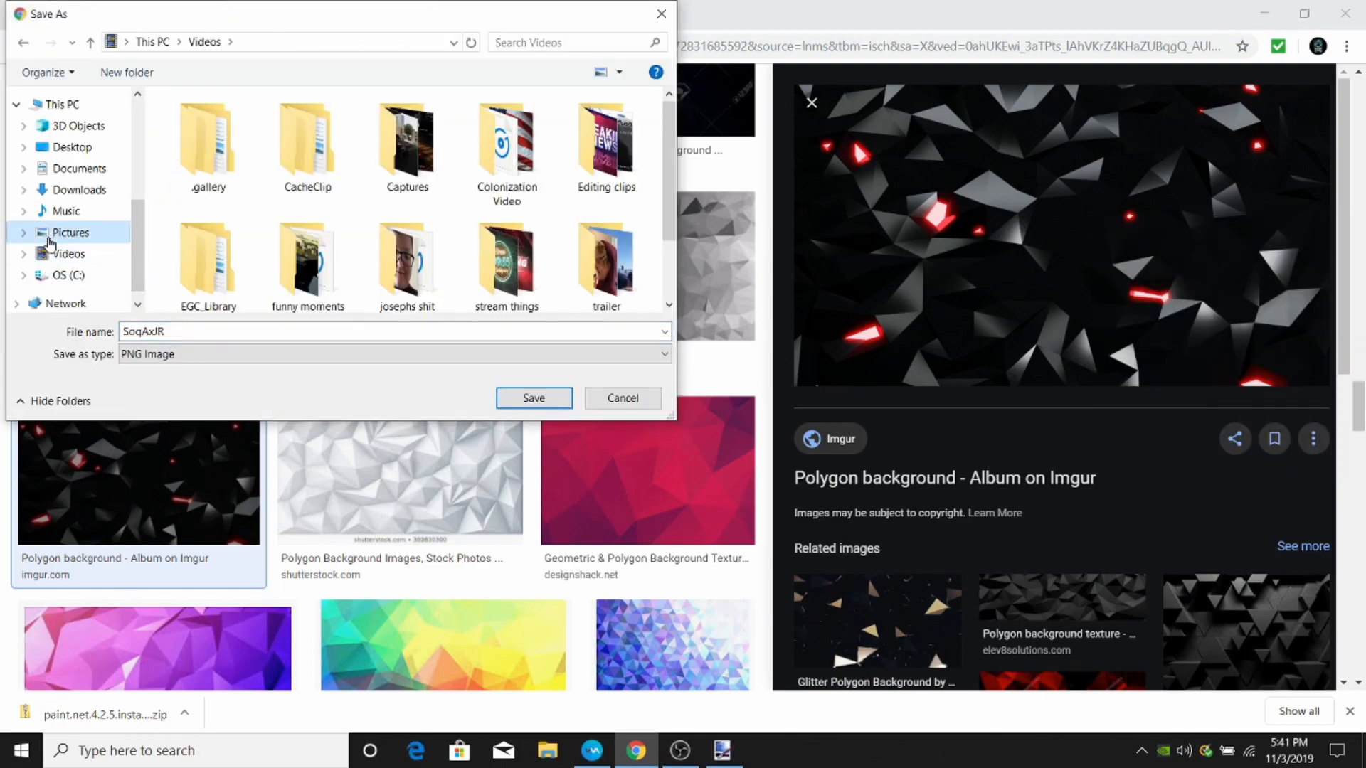
click(525, 397)
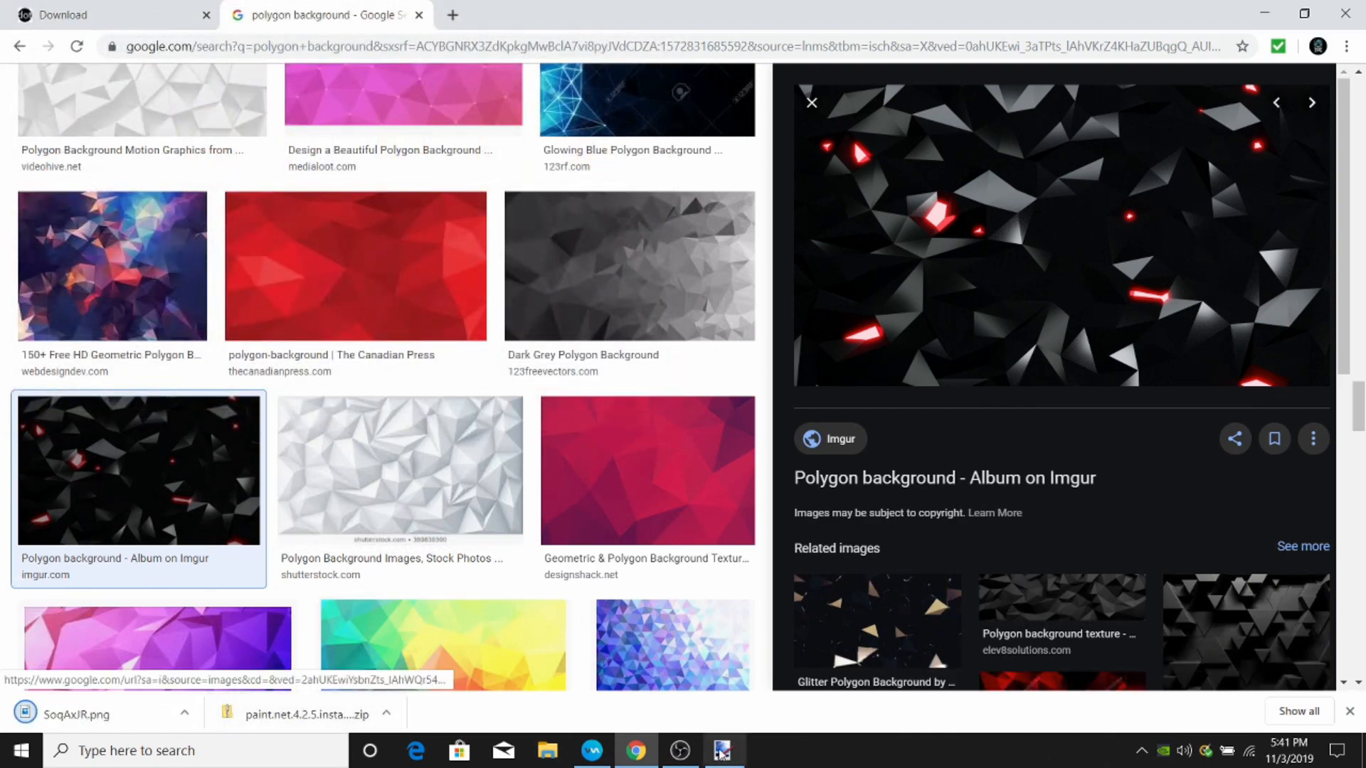
Switch to paint.net and open the SoqAxJR image from the Pictures folder
click(638, 753)
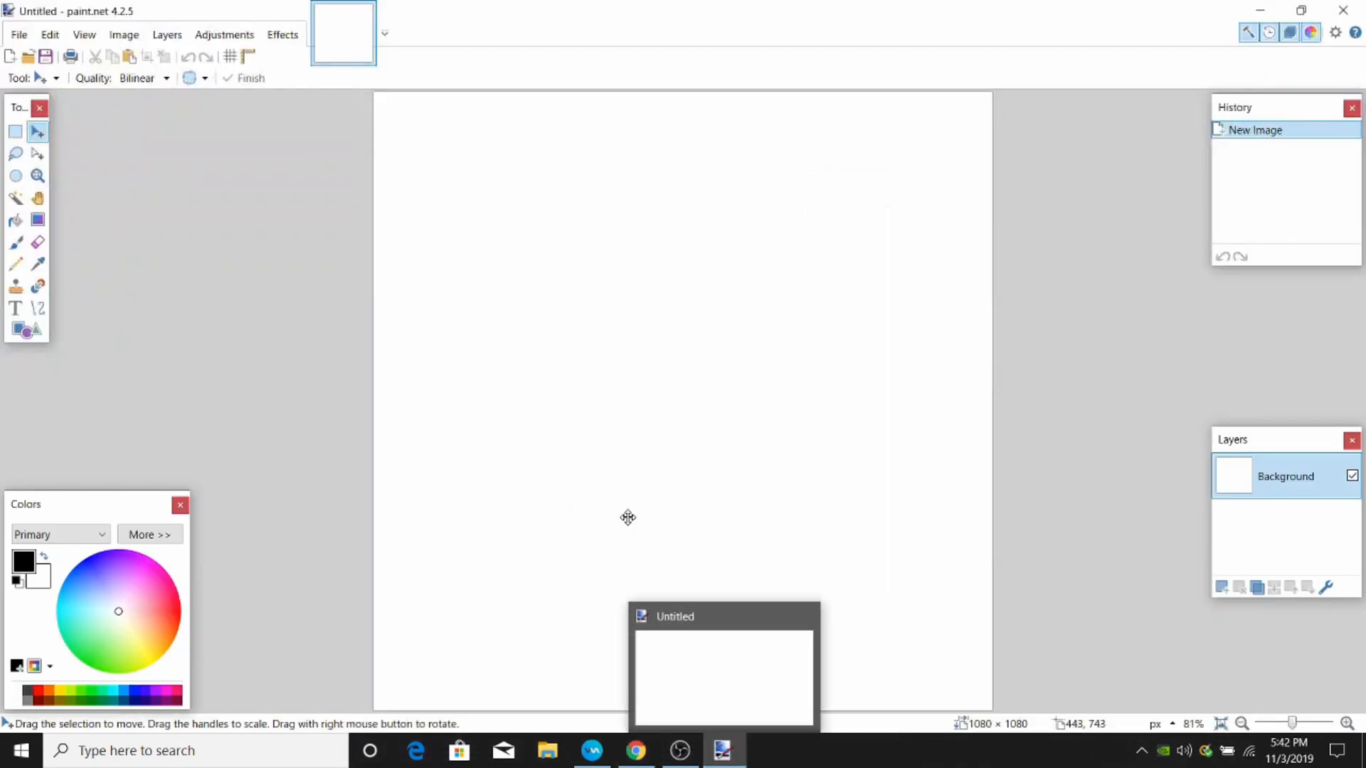
click(19, 35)
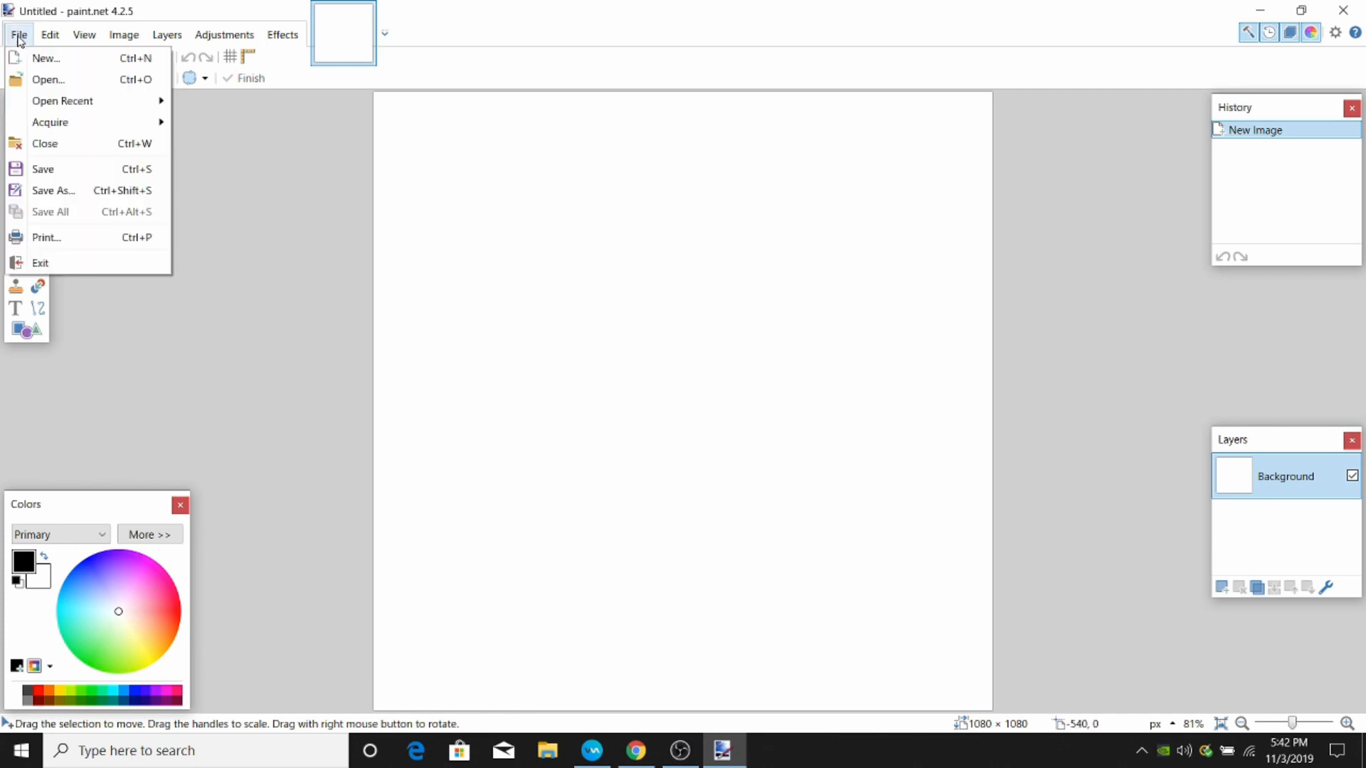
click(21, 79)
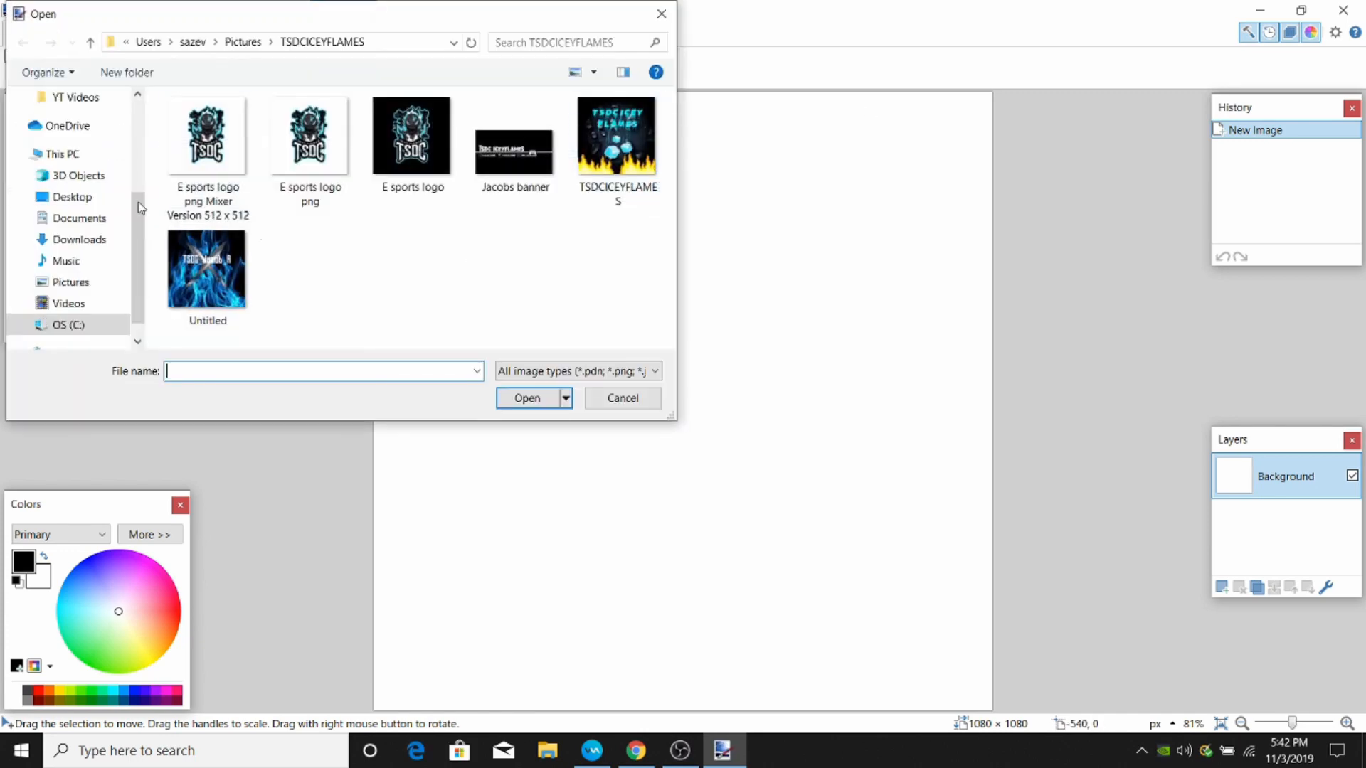
click(50, 303)
click(70, 281)
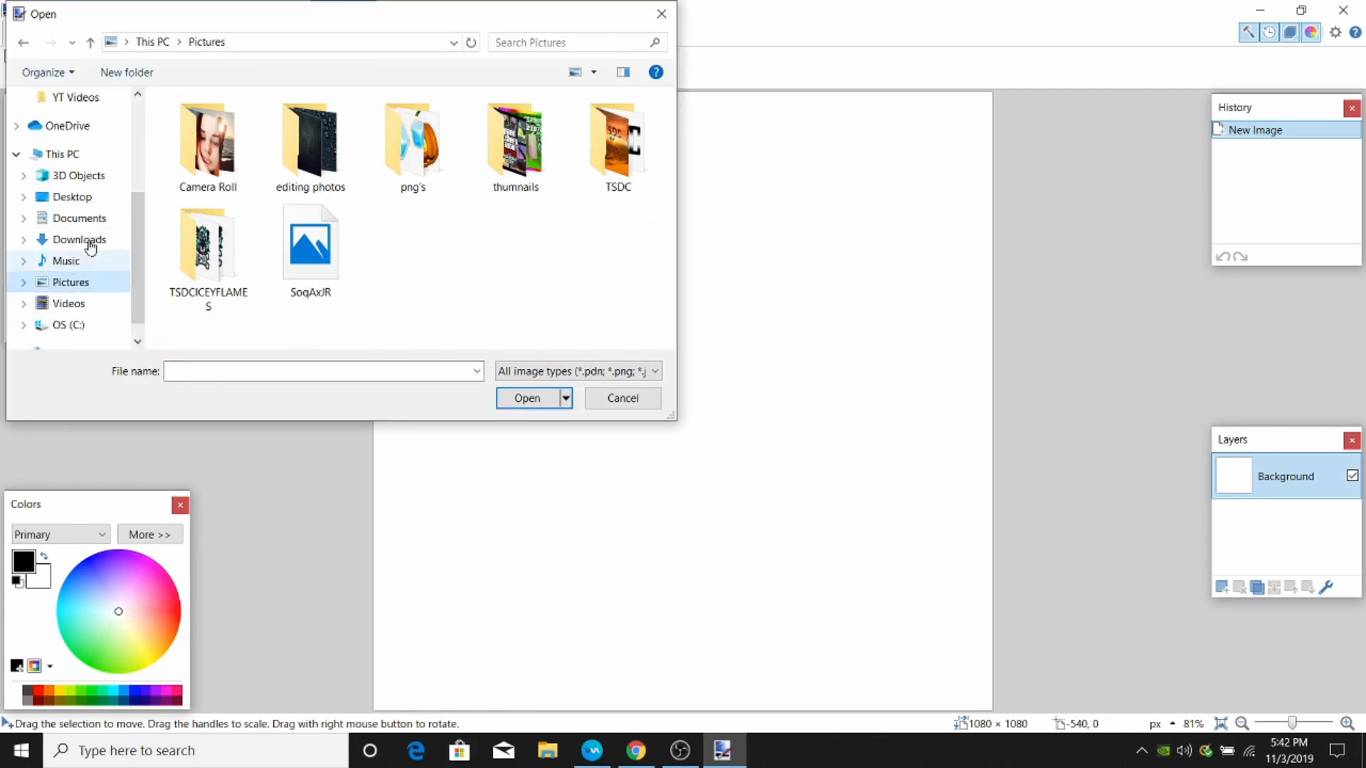
click(348, 257)
click(527, 399)
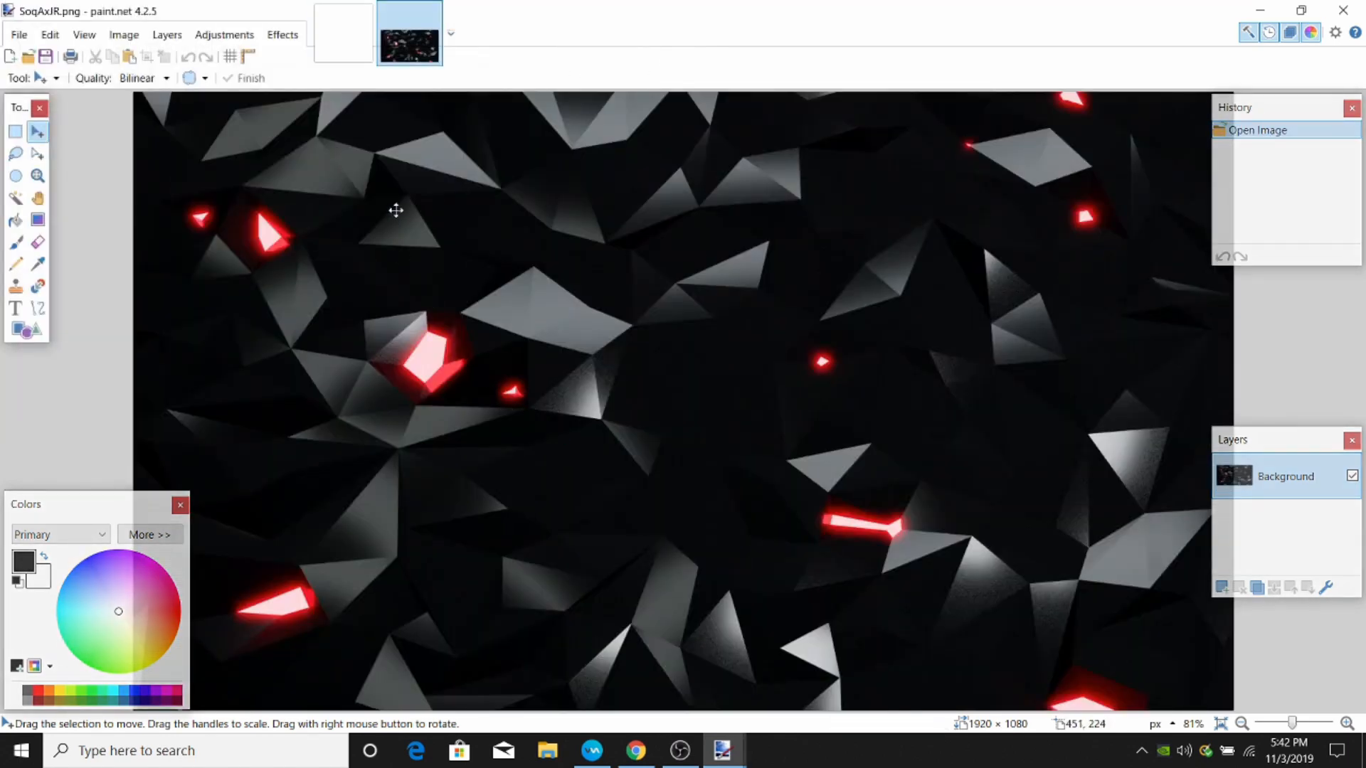
Paste the copied polygon picture into the blank 1080 × 1080 image, keeping the canvas size, and deselect it
click(336, 51)
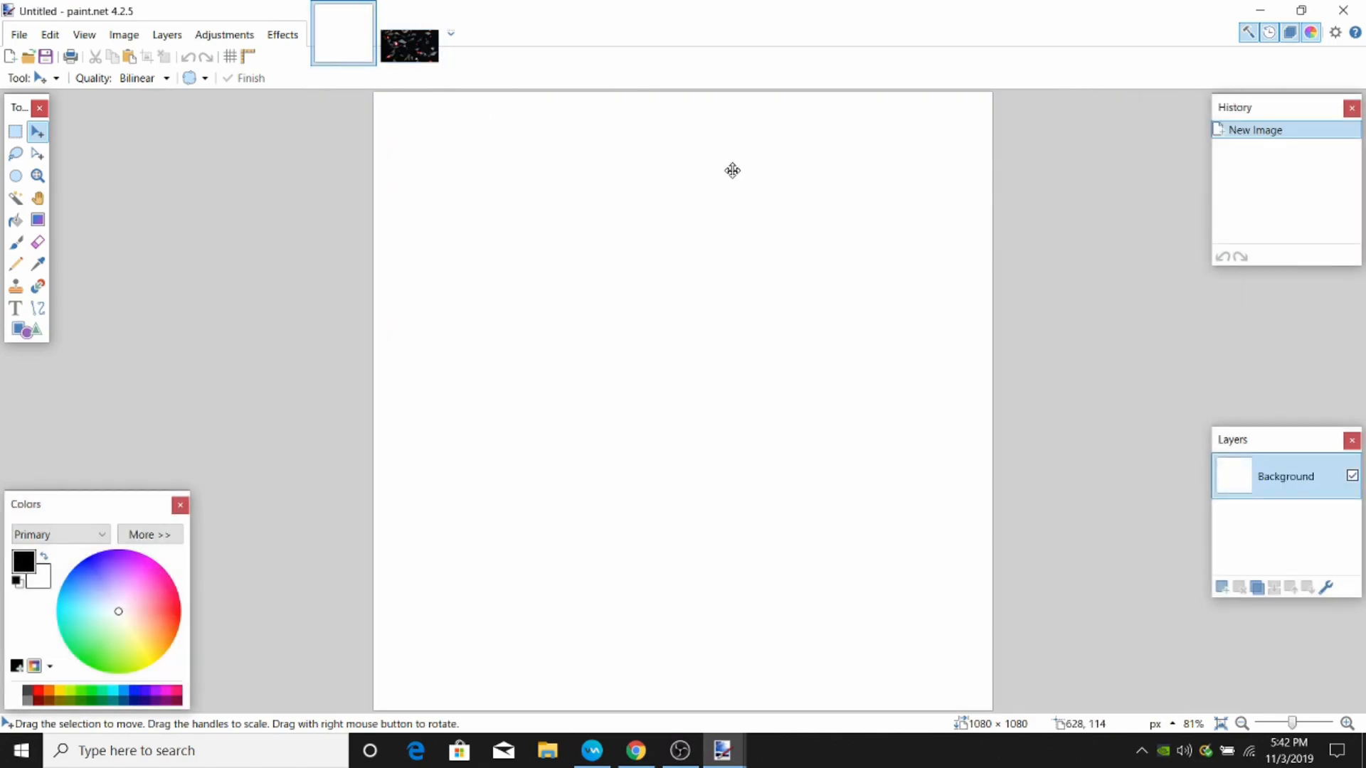
key(ctrl+v)
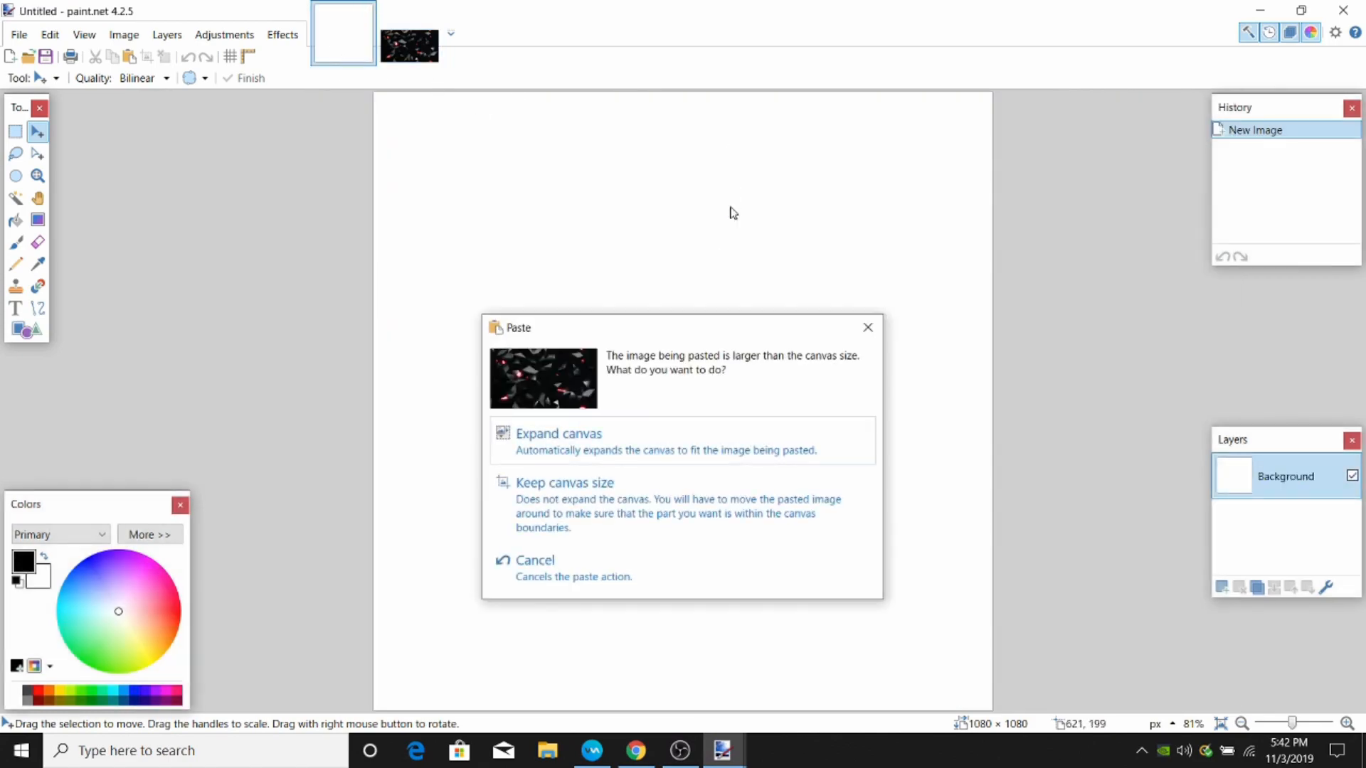
click(548, 503)
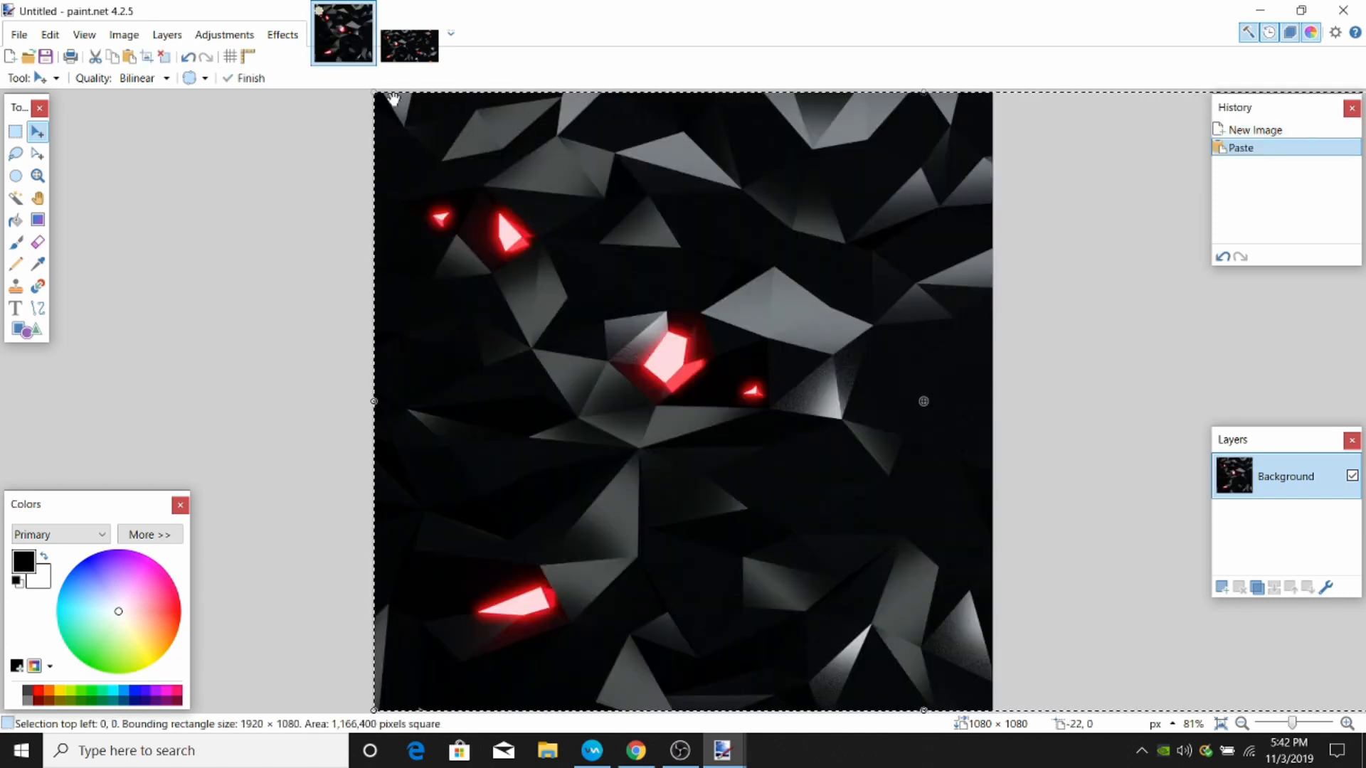
click(298, 320)
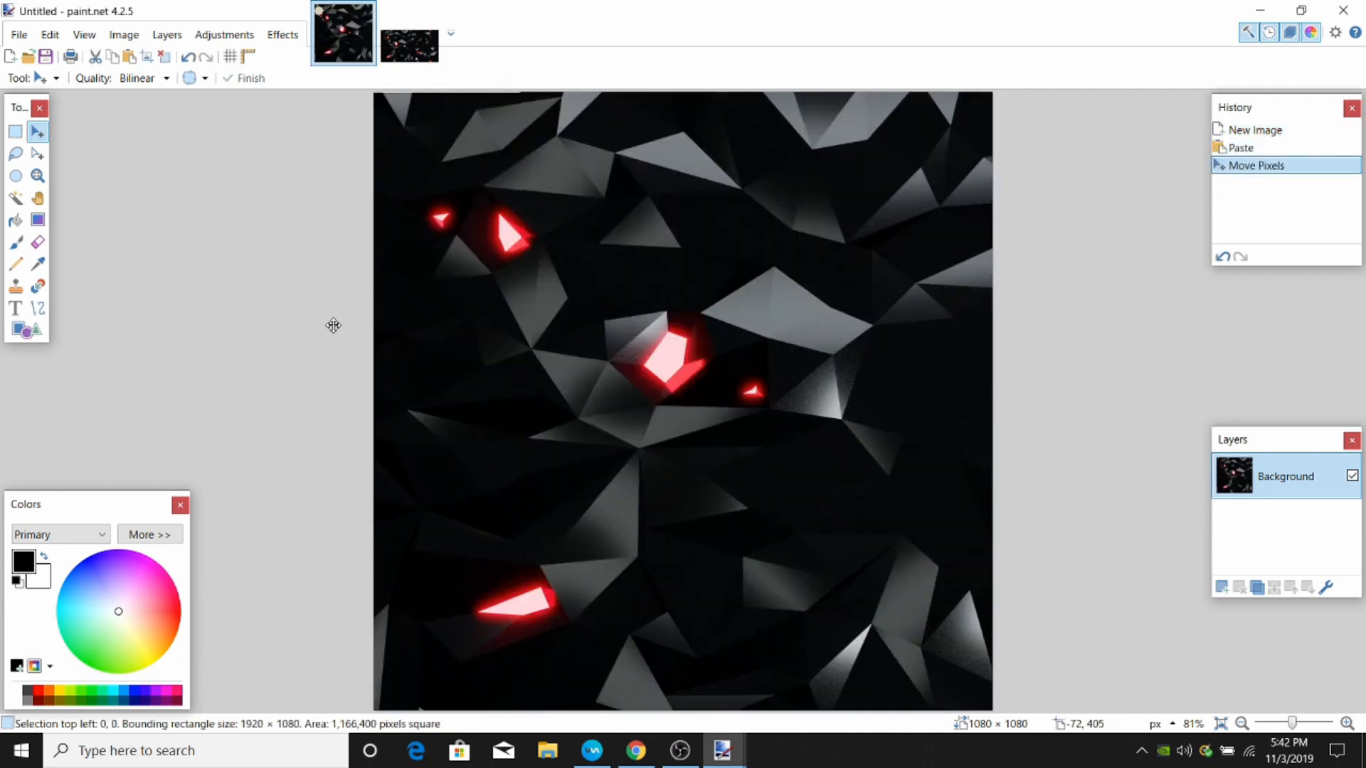
click(332, 326)
key(ctrl+d)
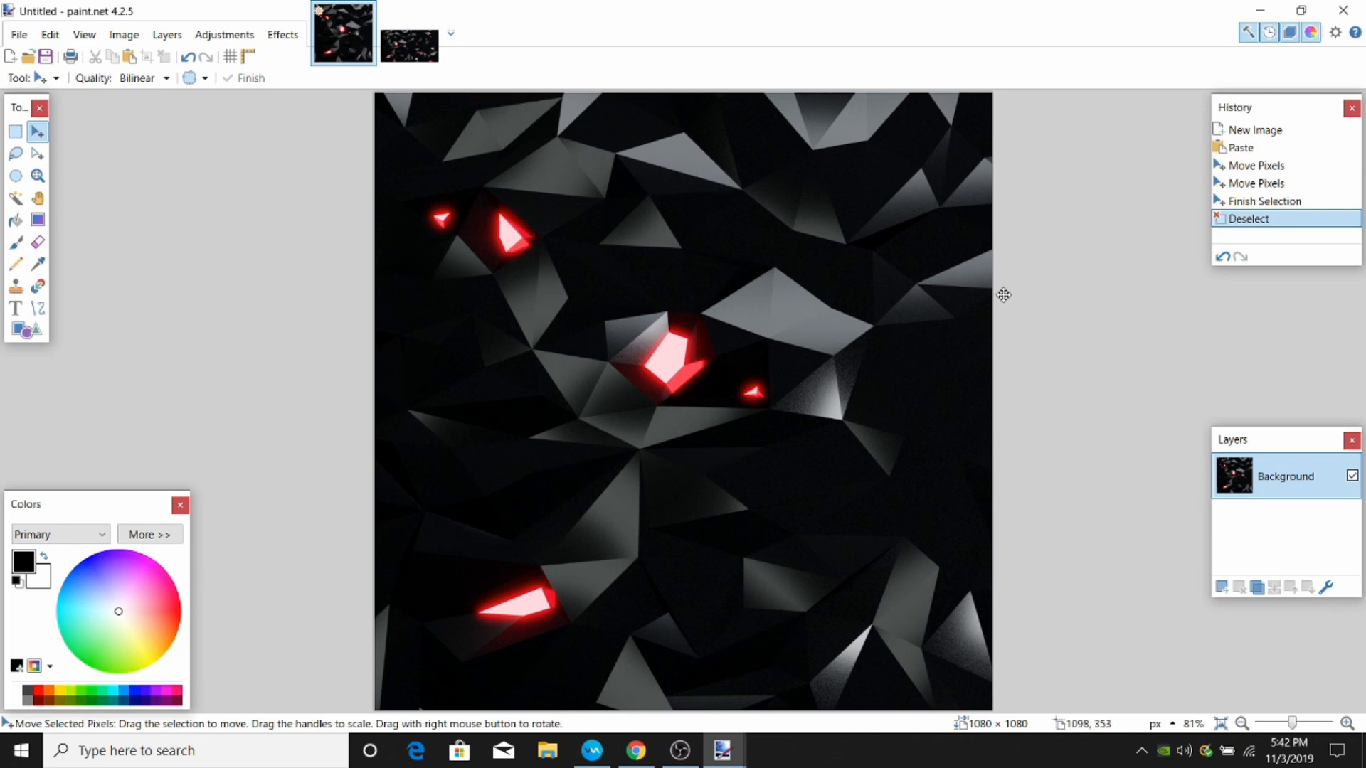
Close the SoqAxJR.png image, leaving only the 1080 × 1080 design open
key(ctrl+Tab)
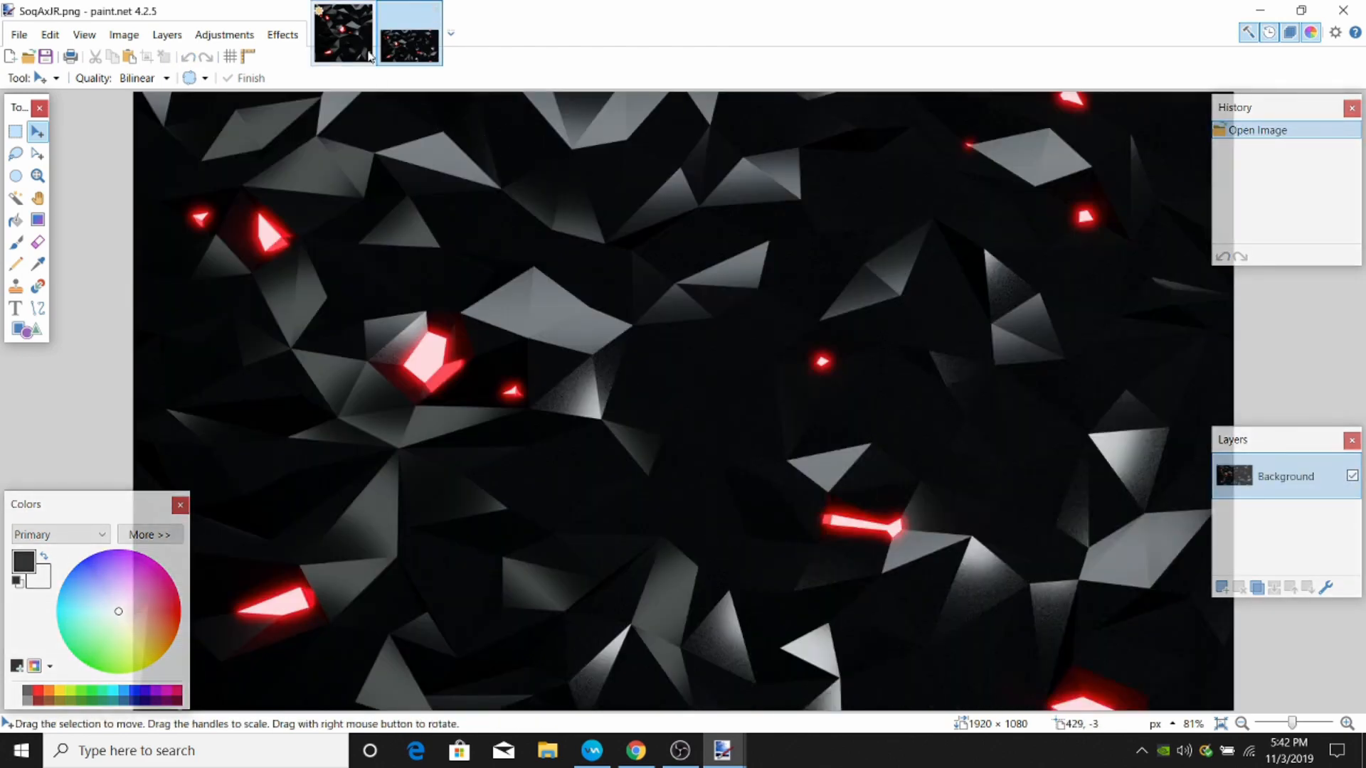
key(ctrl+Tab)
click(409, 49)
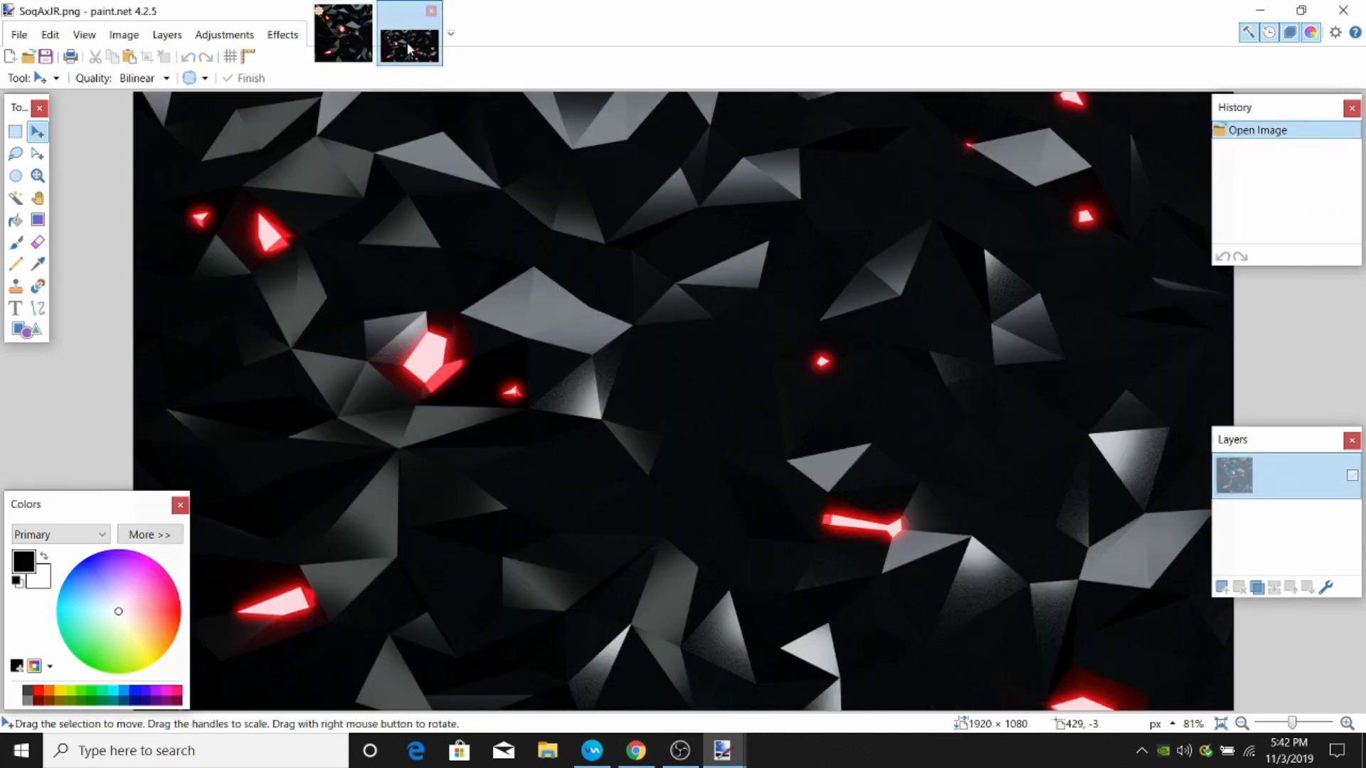
click(431, 13)
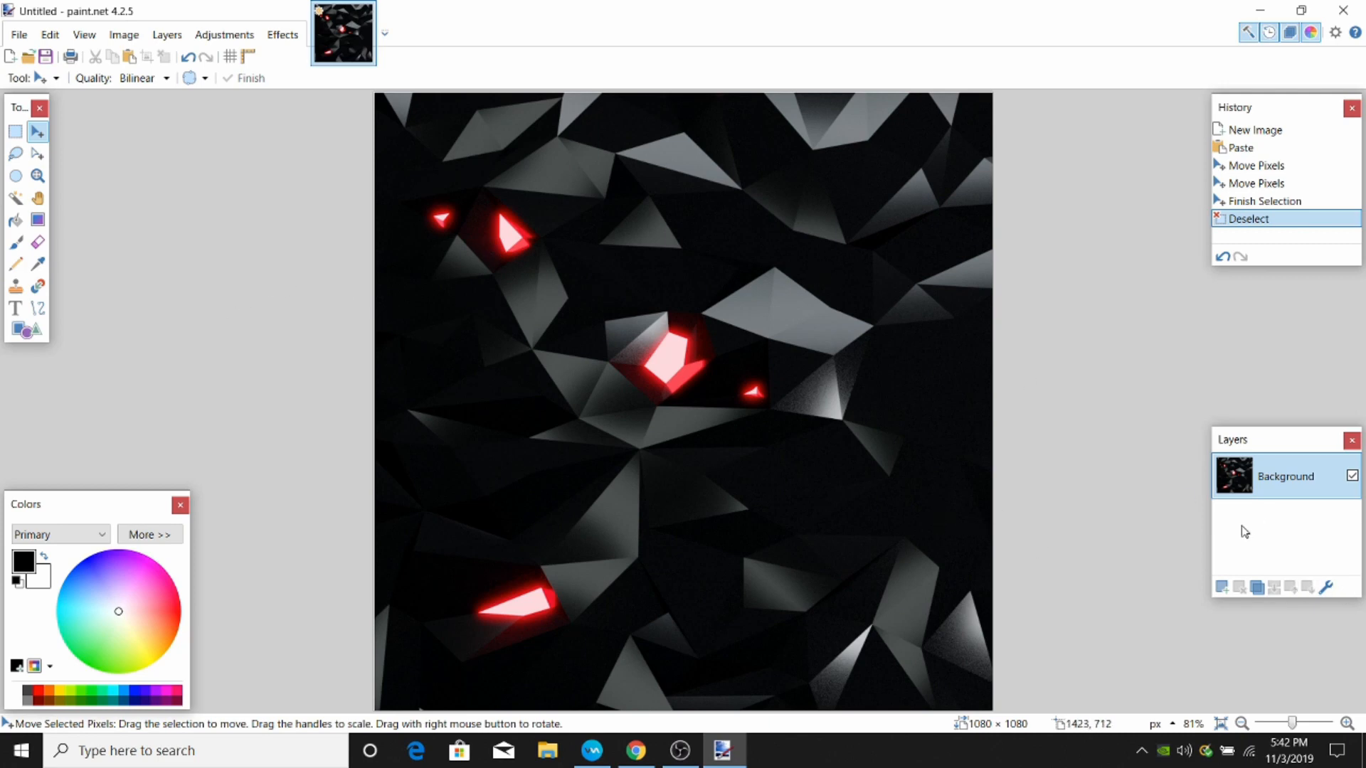
Add a new layer above the background and choose the Cheap Fire font for the Text tool
click(1221, 587)
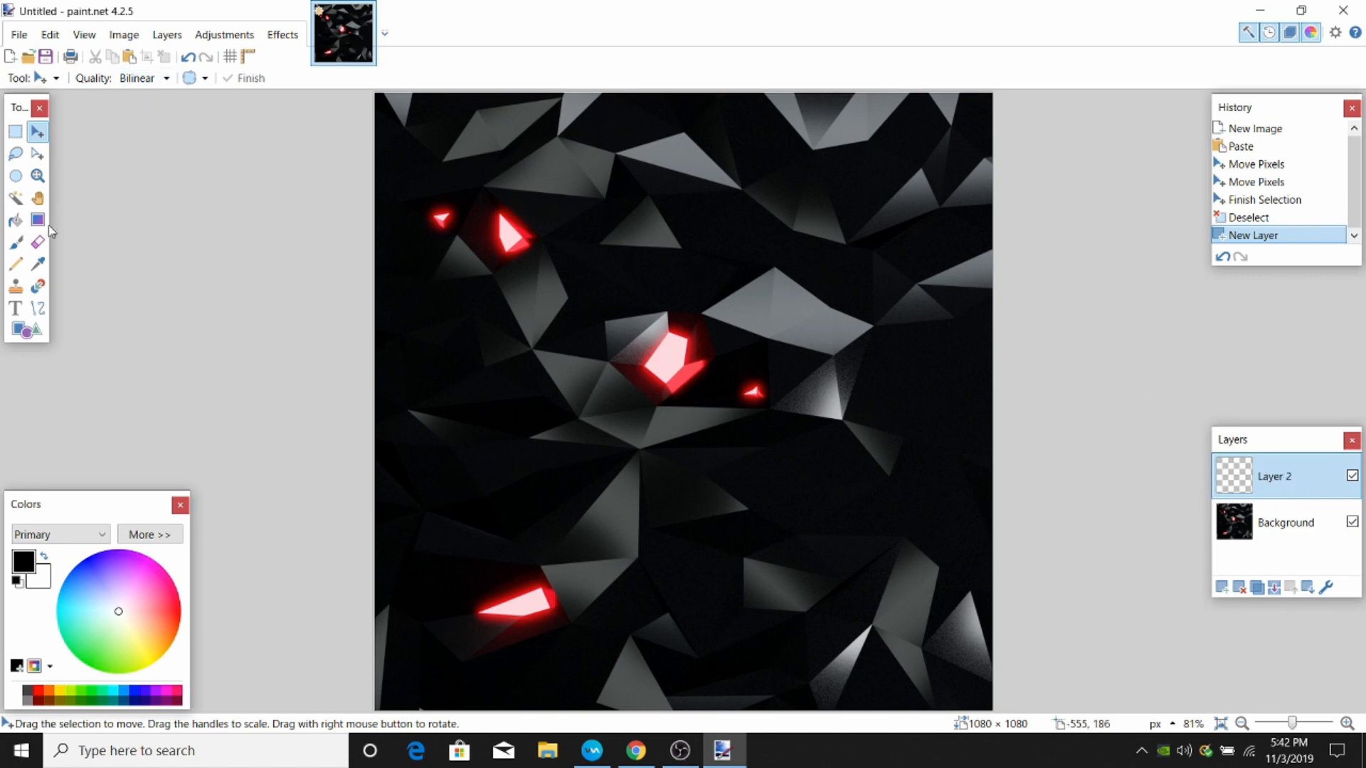
click(18, 315)
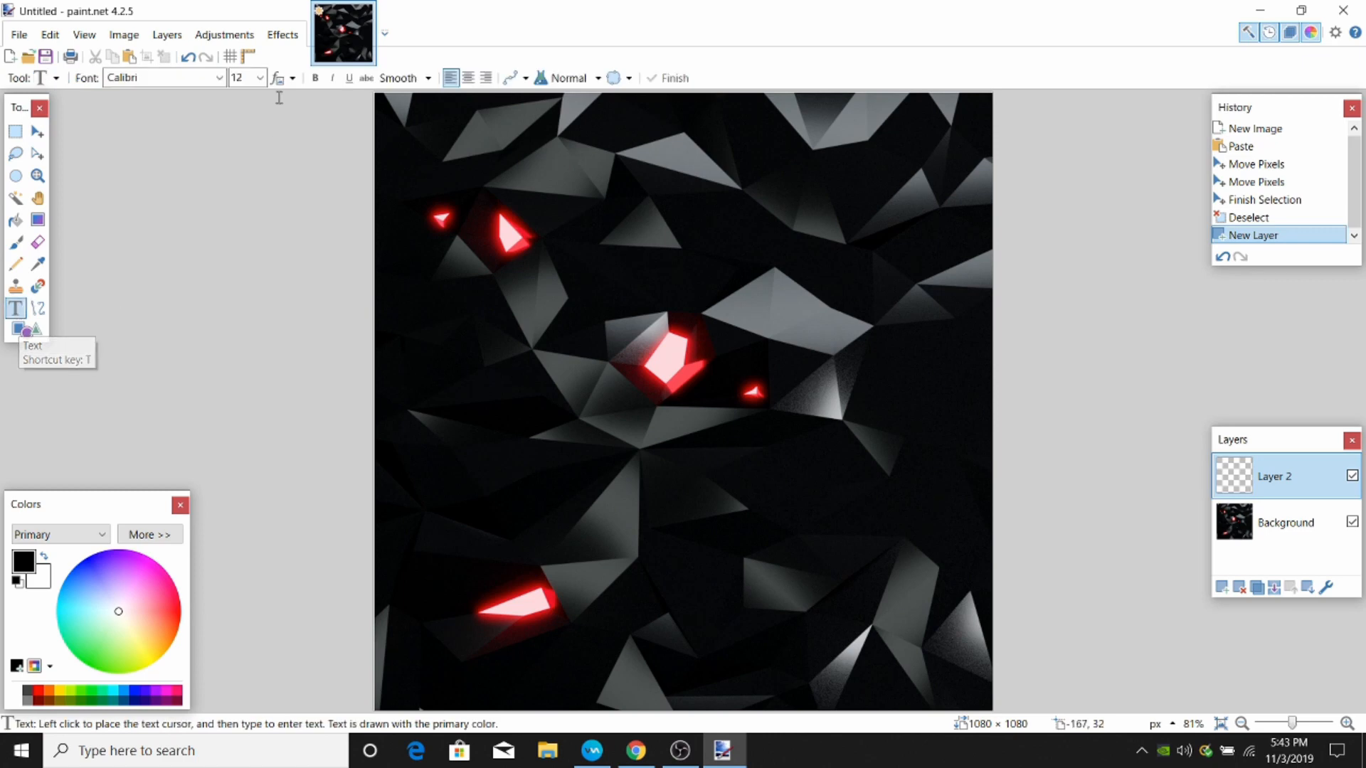
click(219, 78)
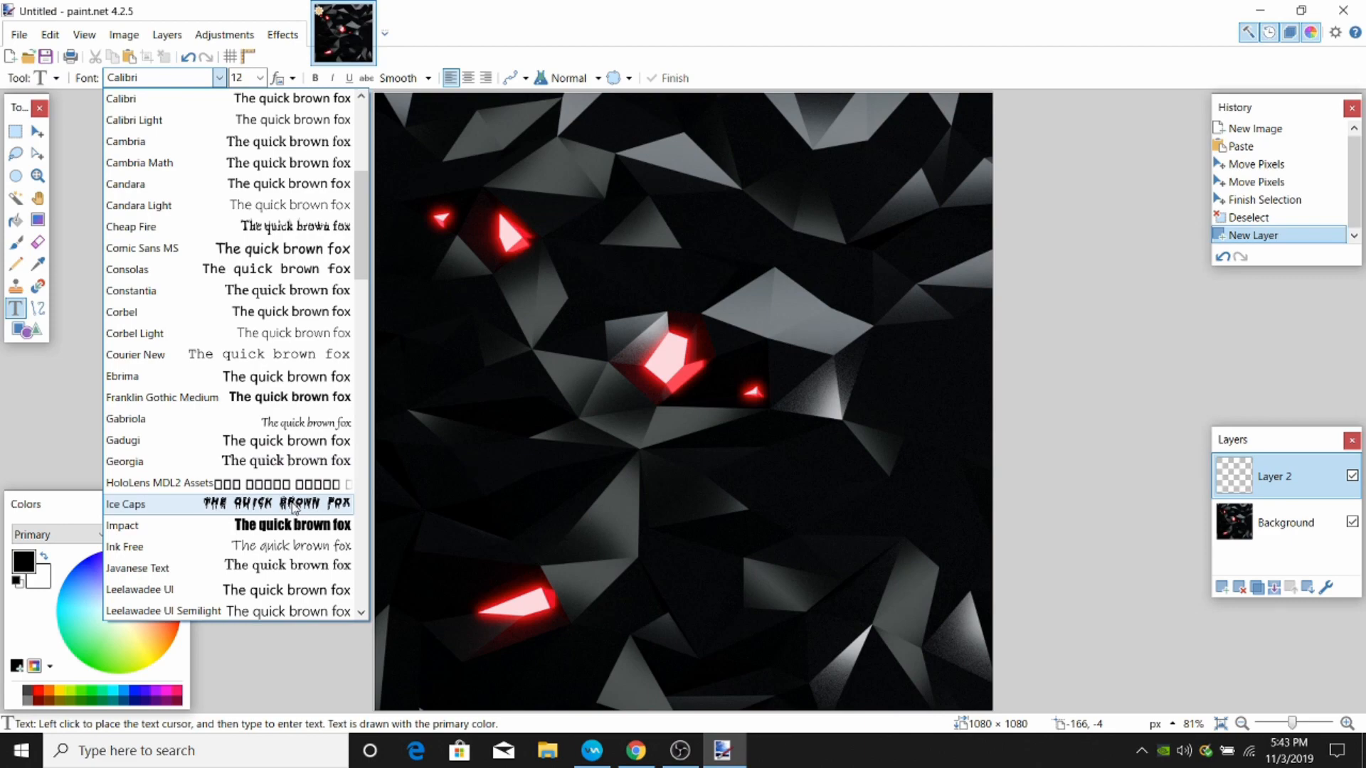
scroll(294, 506, up, 4)
scroll(294, 506, up, 1)
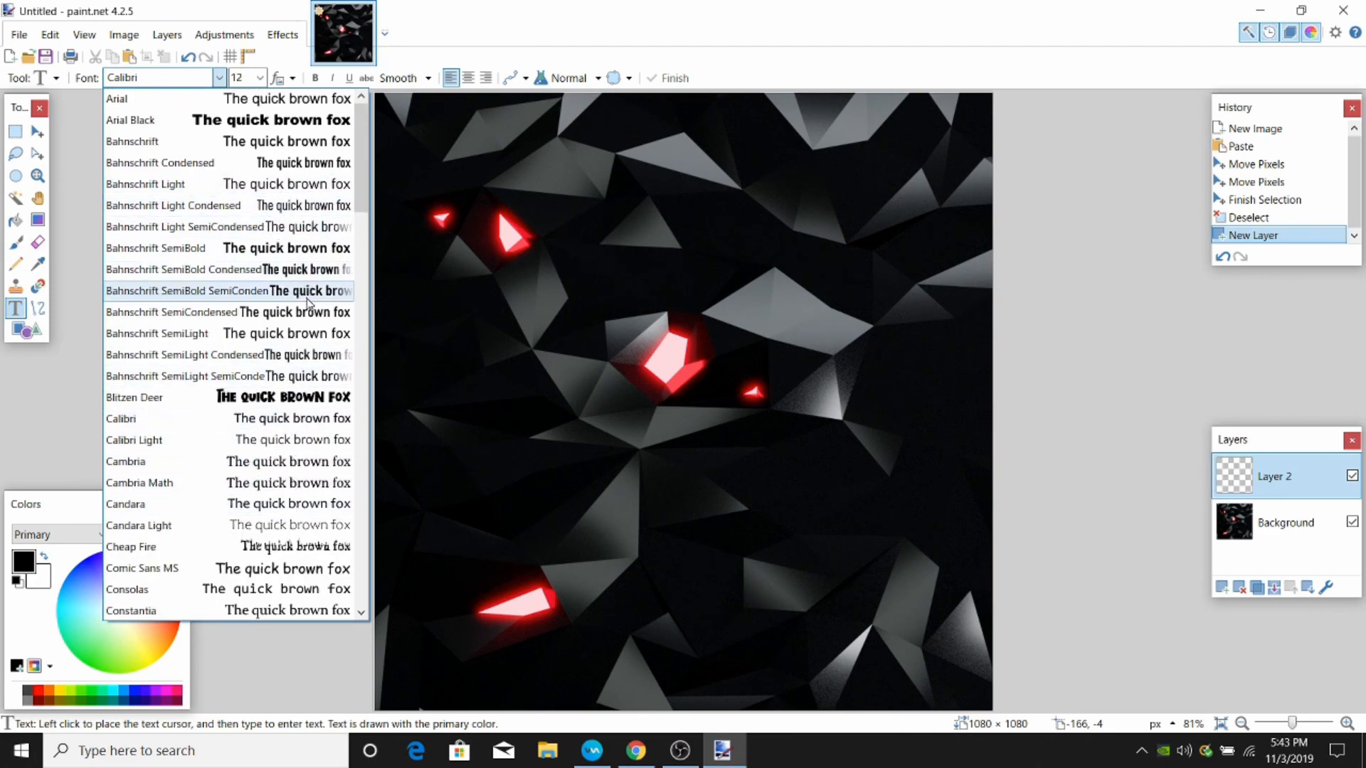
scroll(313, 340, down, 2)
scroll(314, 340, down, 1)
click(288, 421)
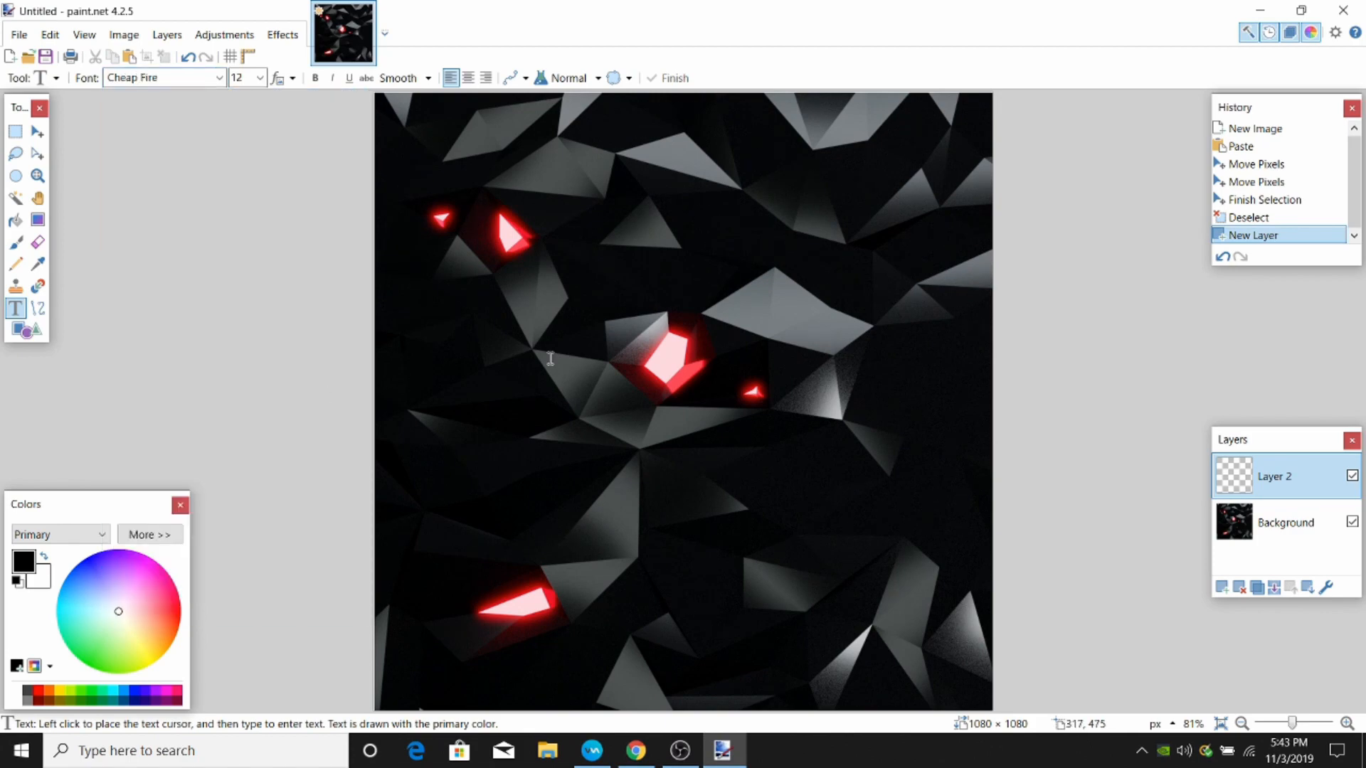
Set the text size to 72 and the primary colour to white
click(262, 78)
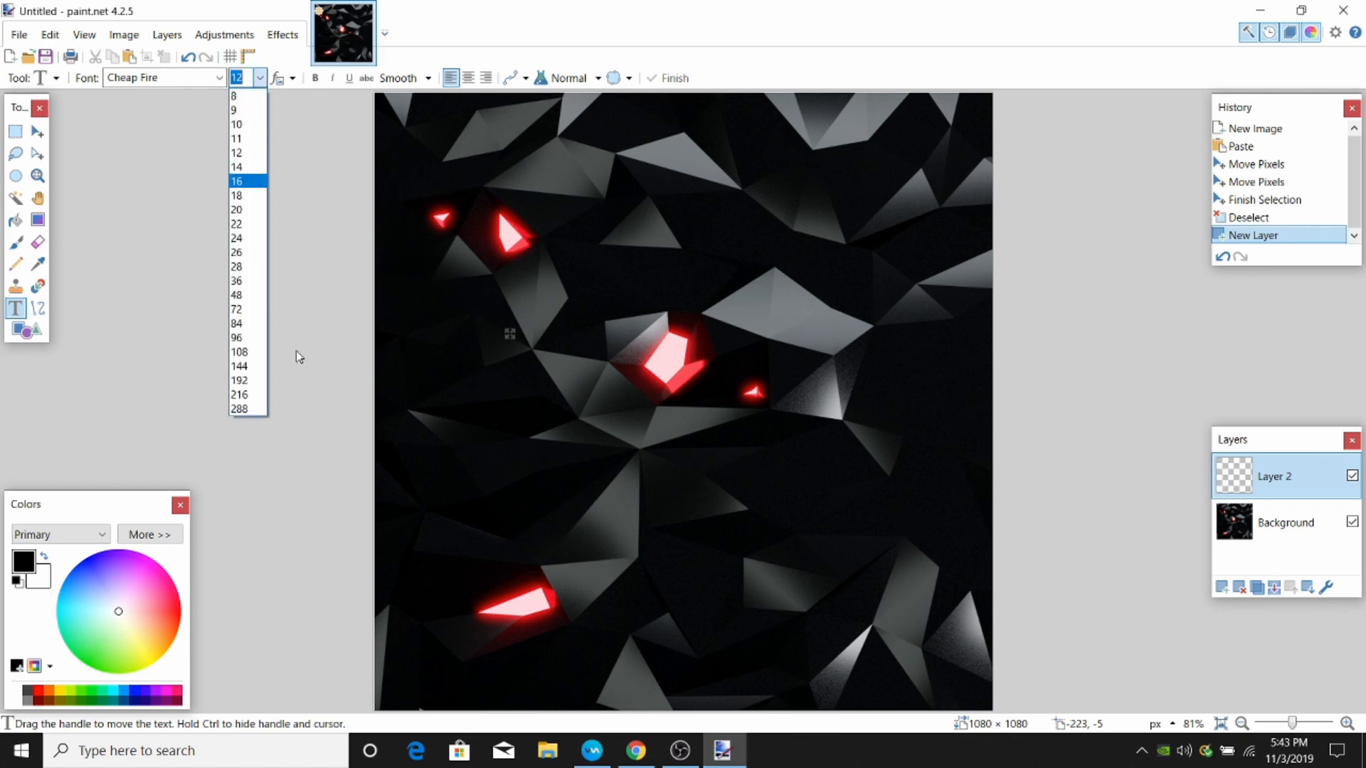
click(255, 312)
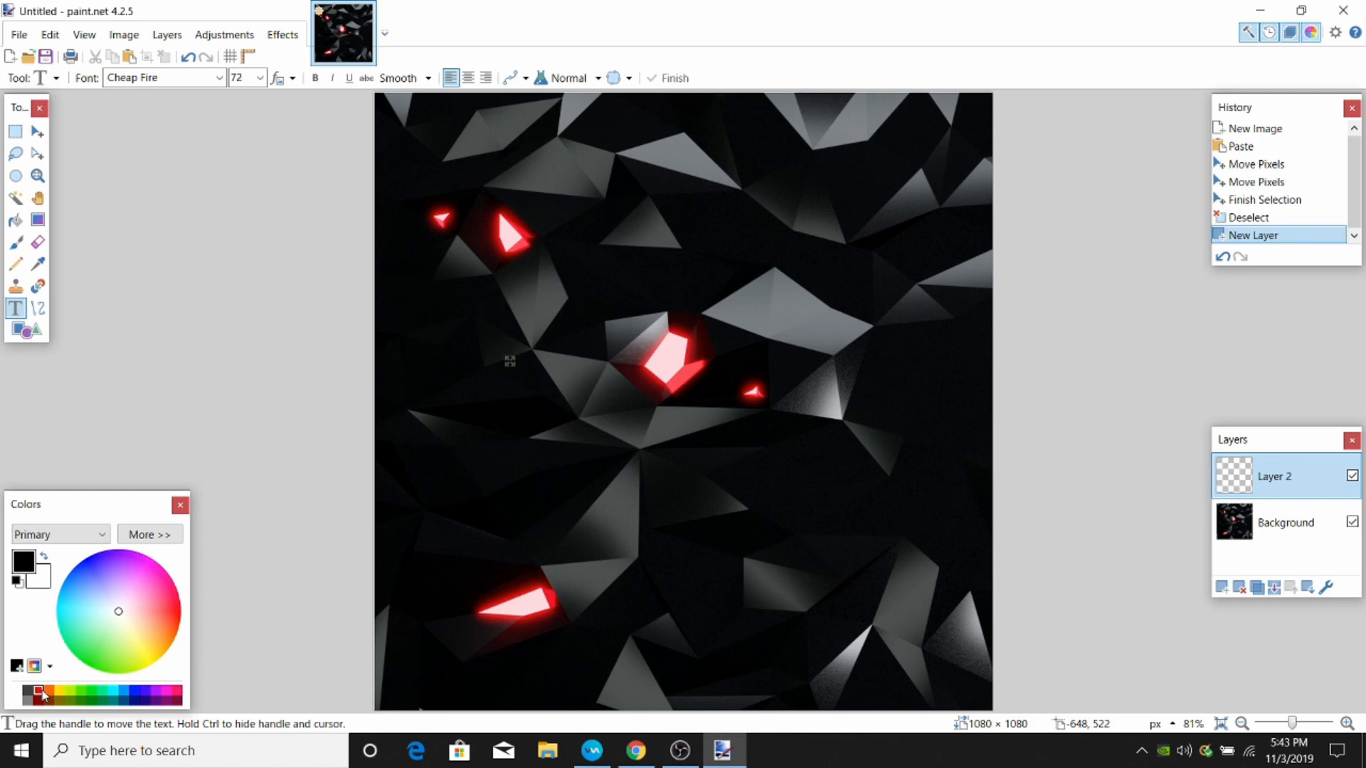
click(16, 697)
Enter the text "TSDC IceyFlames" on the new layer and move it up above the large red fragment in the middle
text(TSDSD)
key(BackSpace)
key(BackSpace)
key(BackSpace)
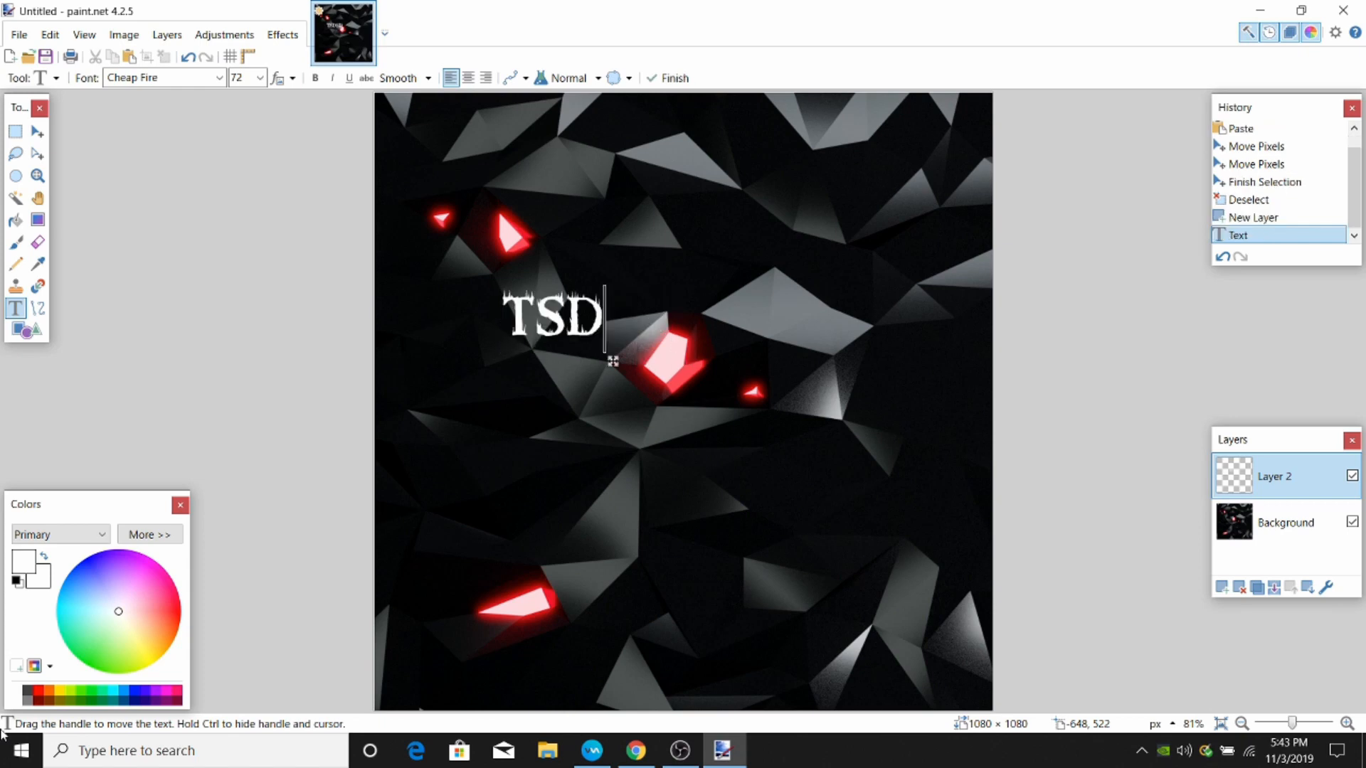
text(DC Ice)
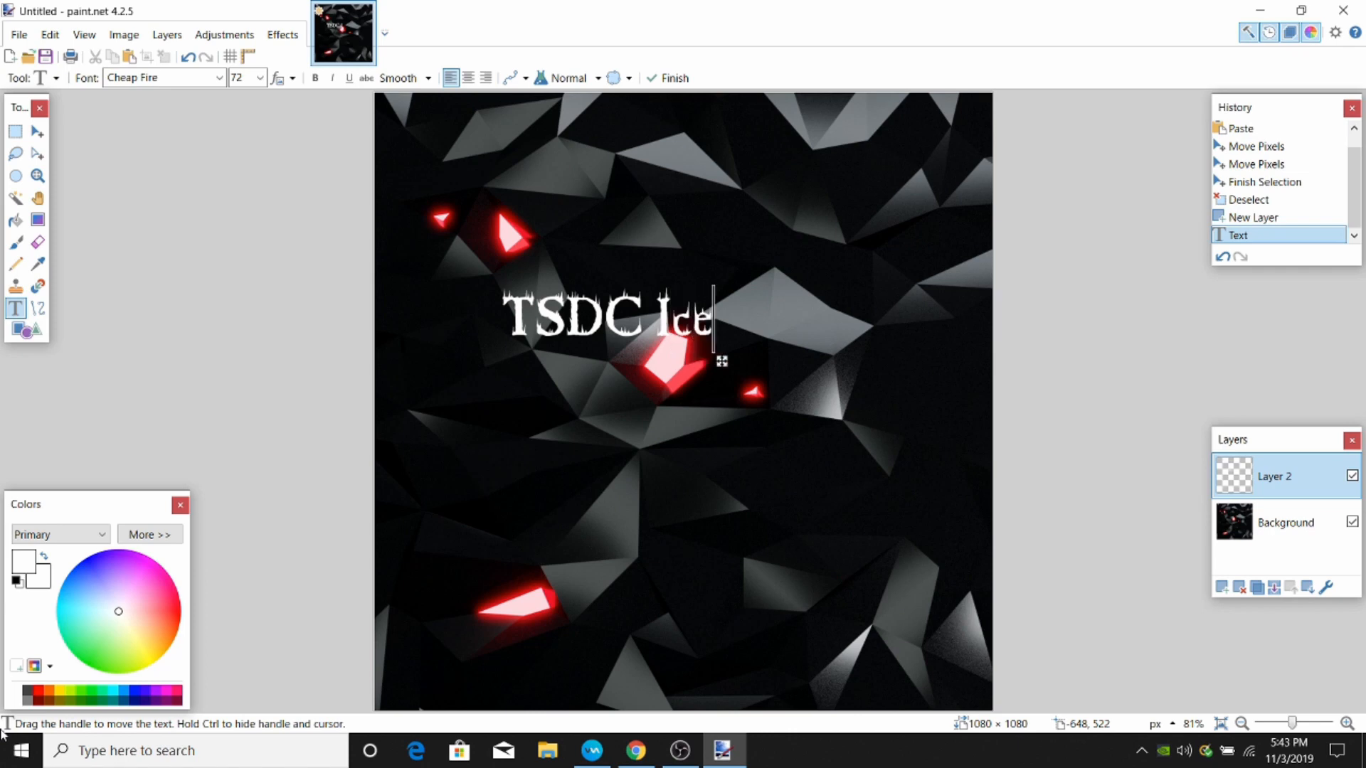
text(yFlames)
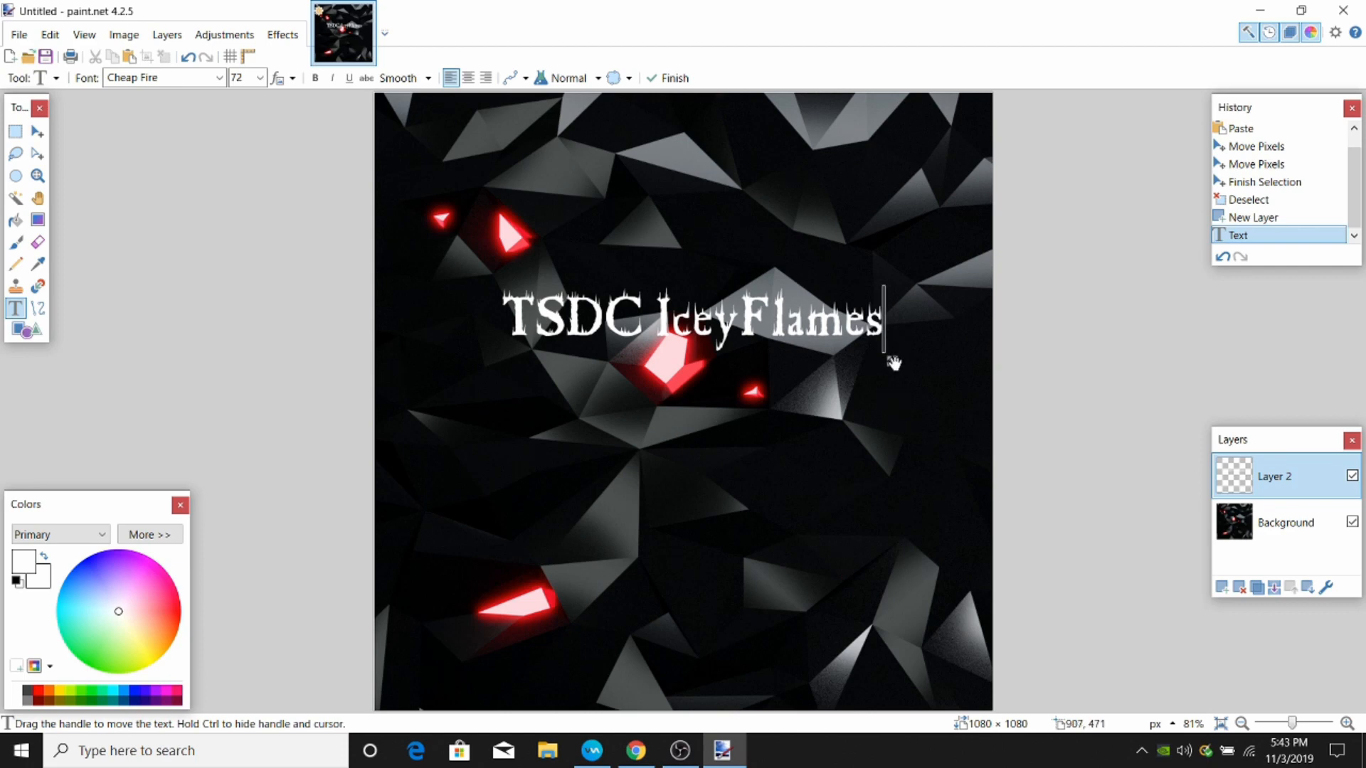
drag(894, 363, 889, 359)
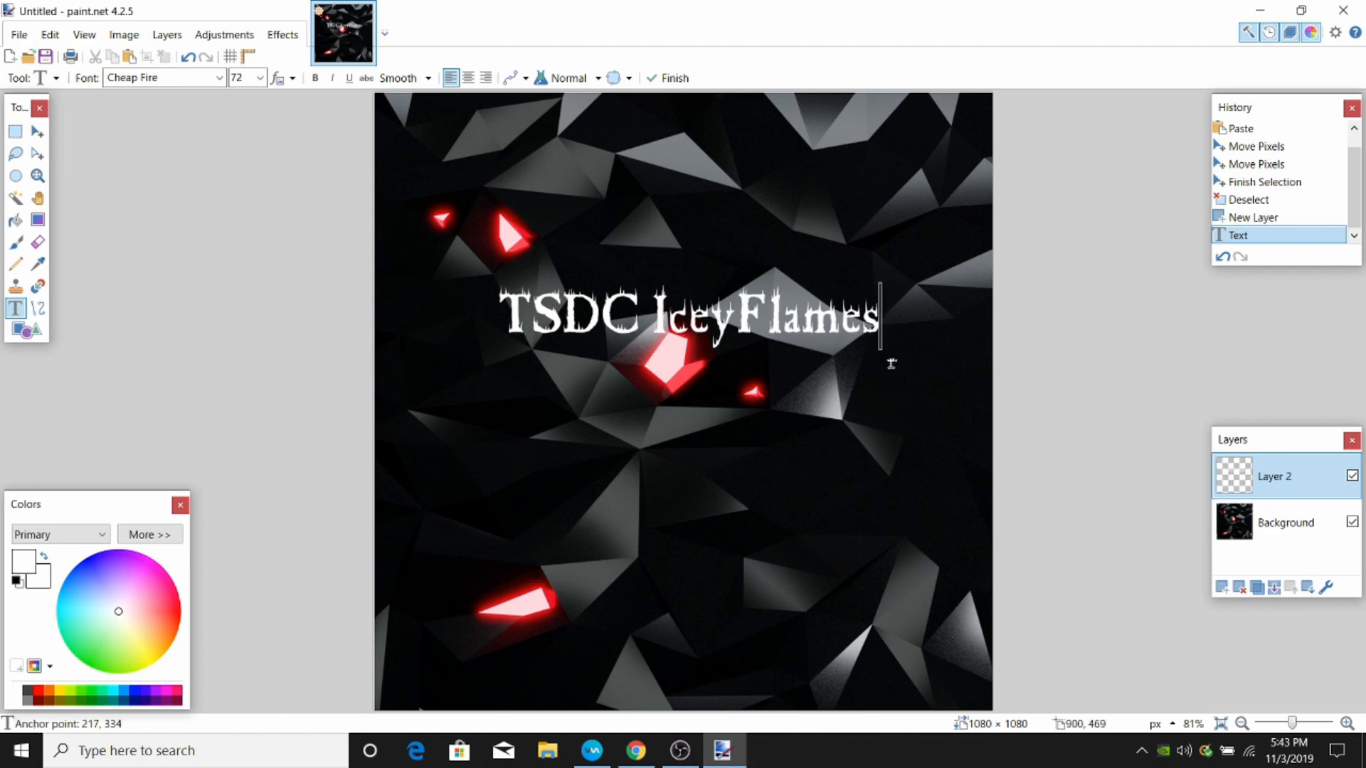
drag(887, 361, 912, 291)
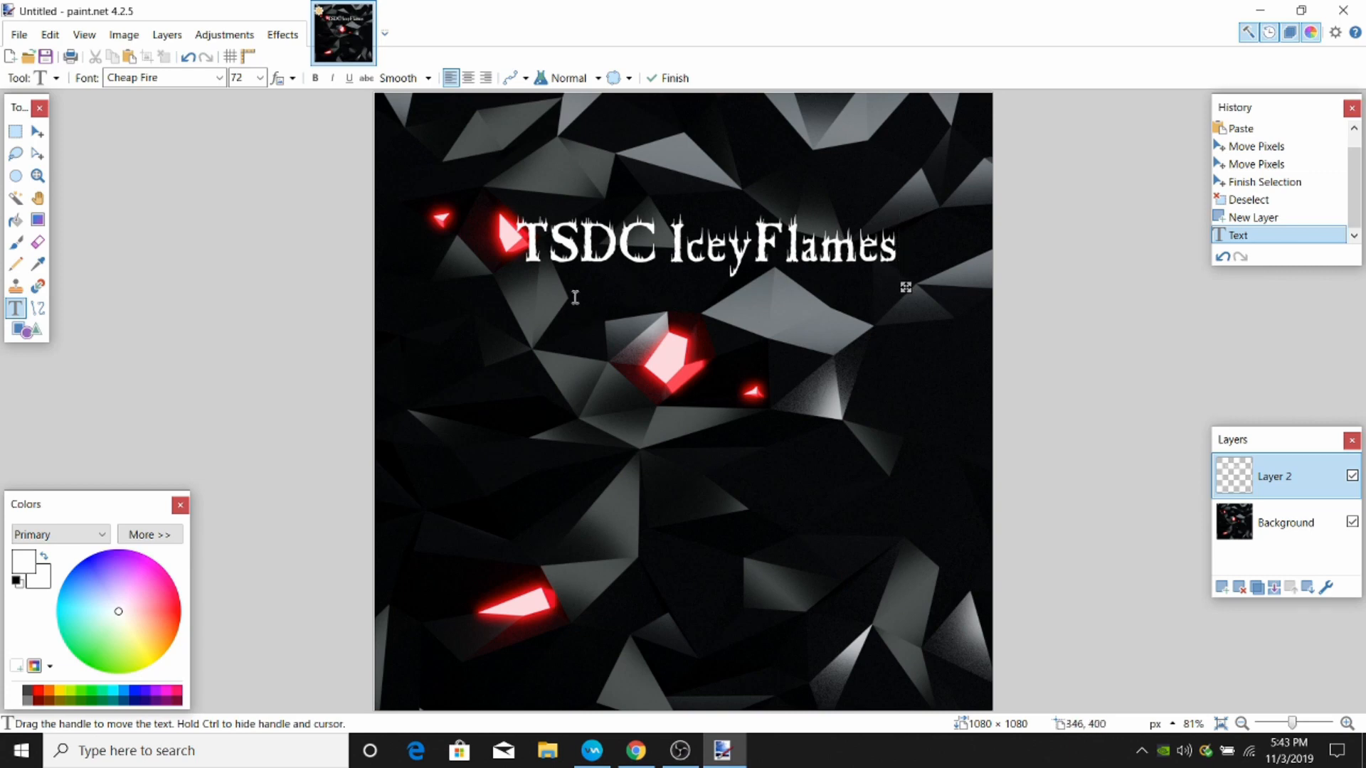
Set the text size to 108, reposition the text within the canvas width and add a new layer above it
click(260, 78)
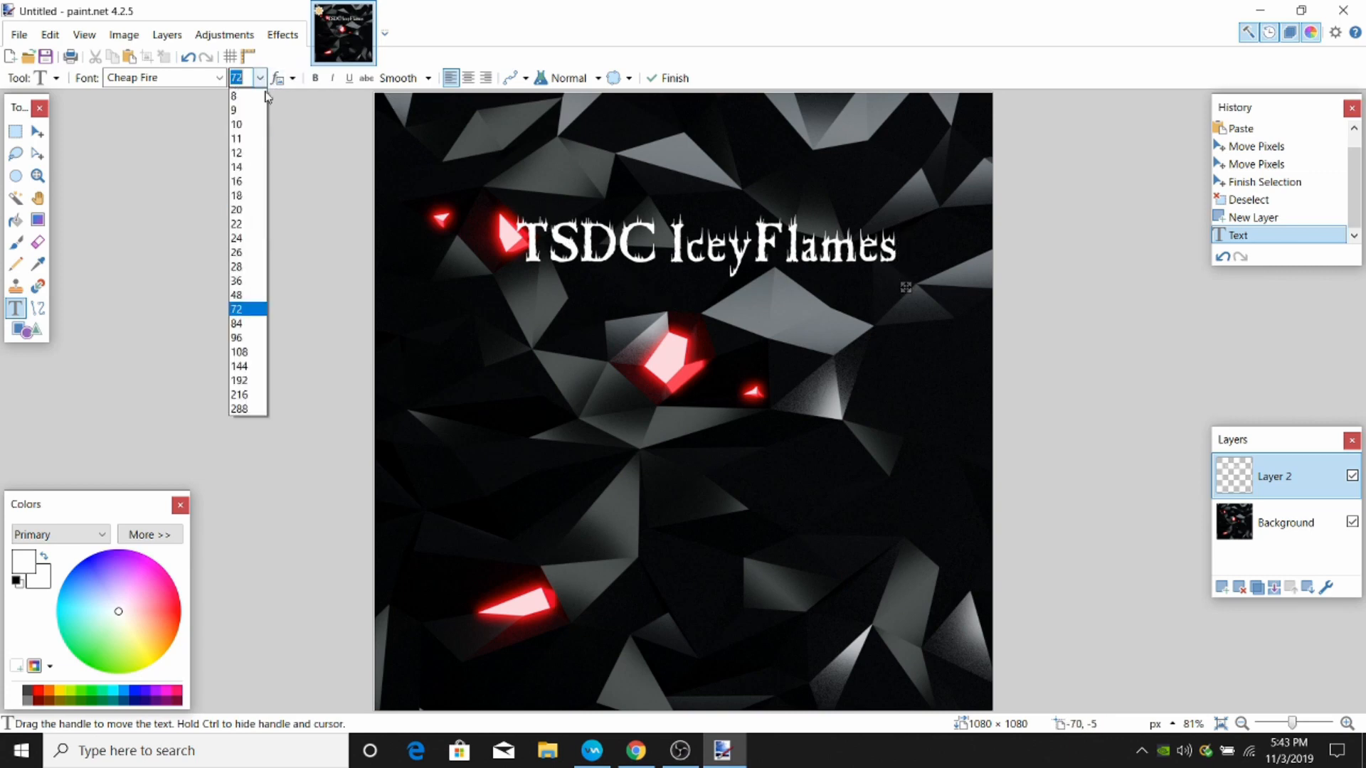
click(248, 366)
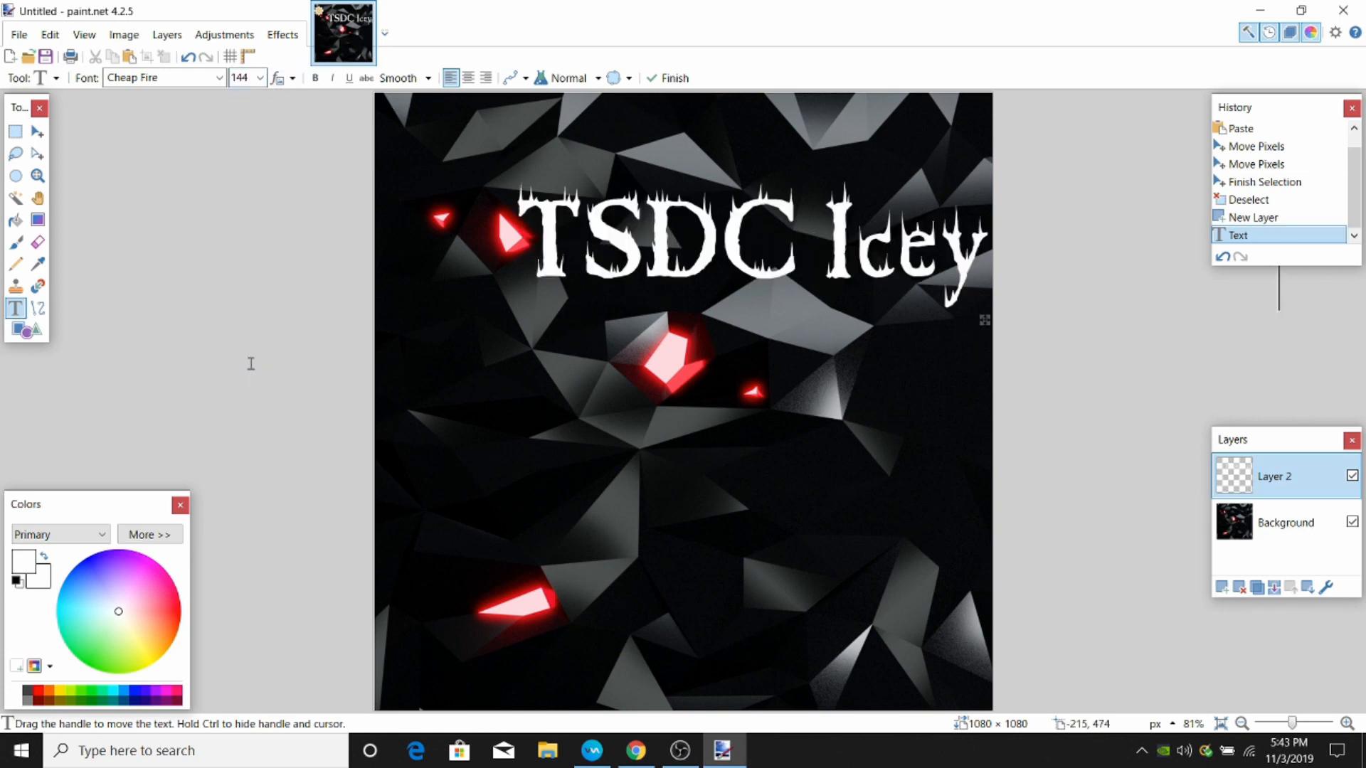
click(260, 83)
click(249, 348)
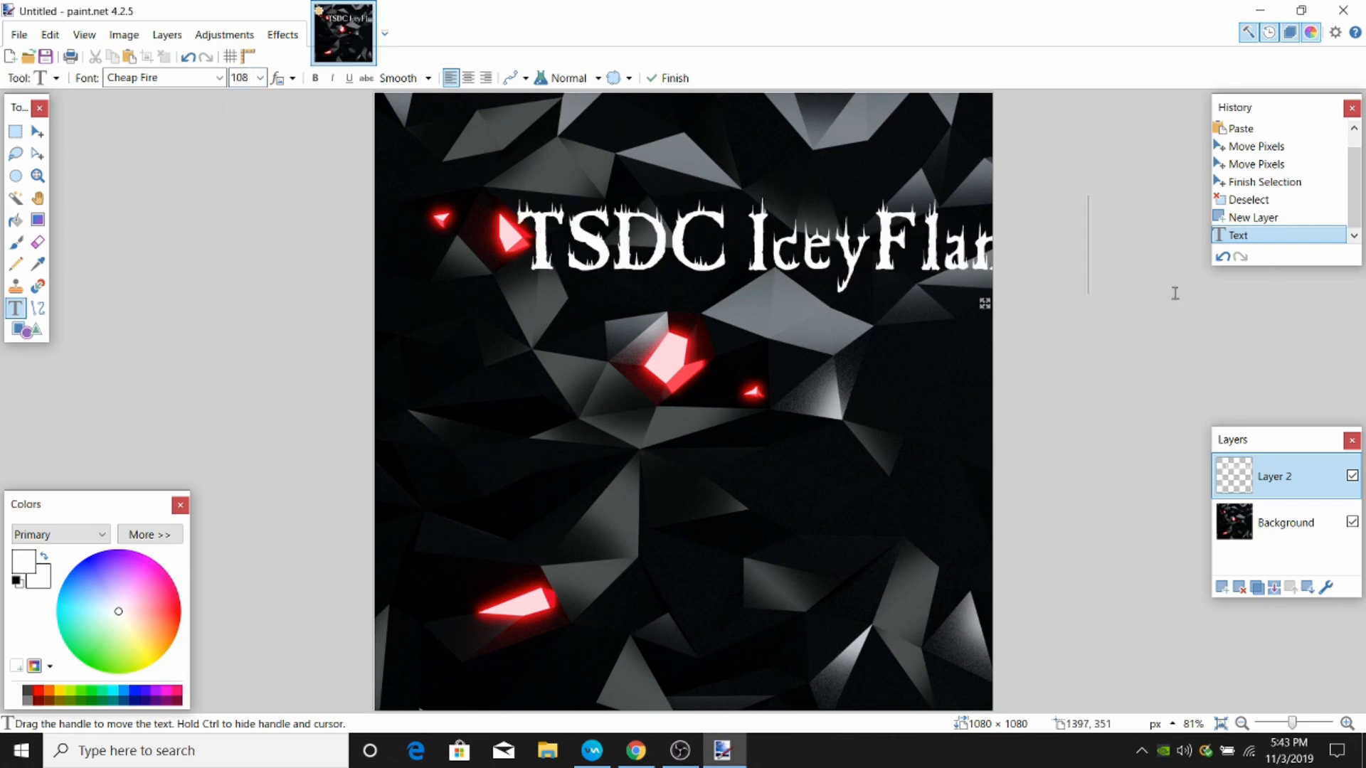
drag(986, 304, 882, 371)
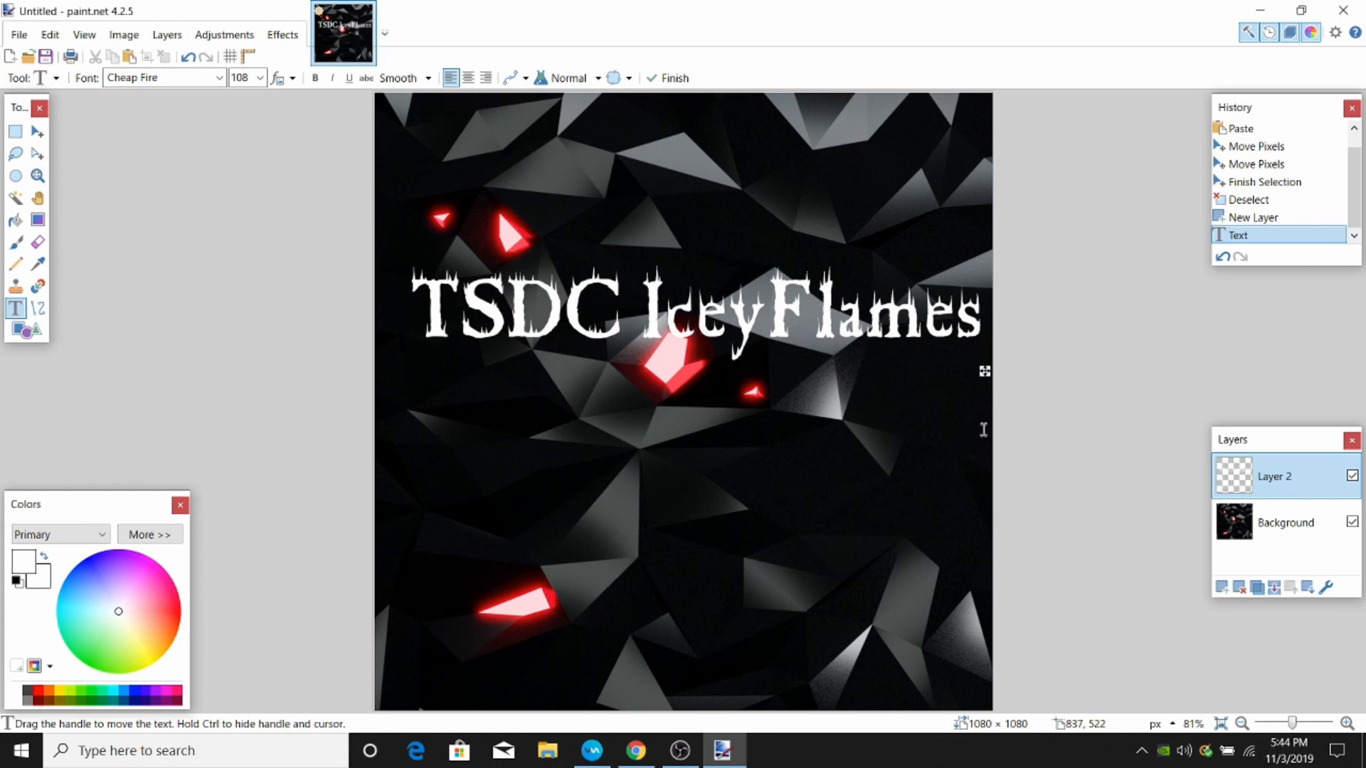
click(1220, 589)
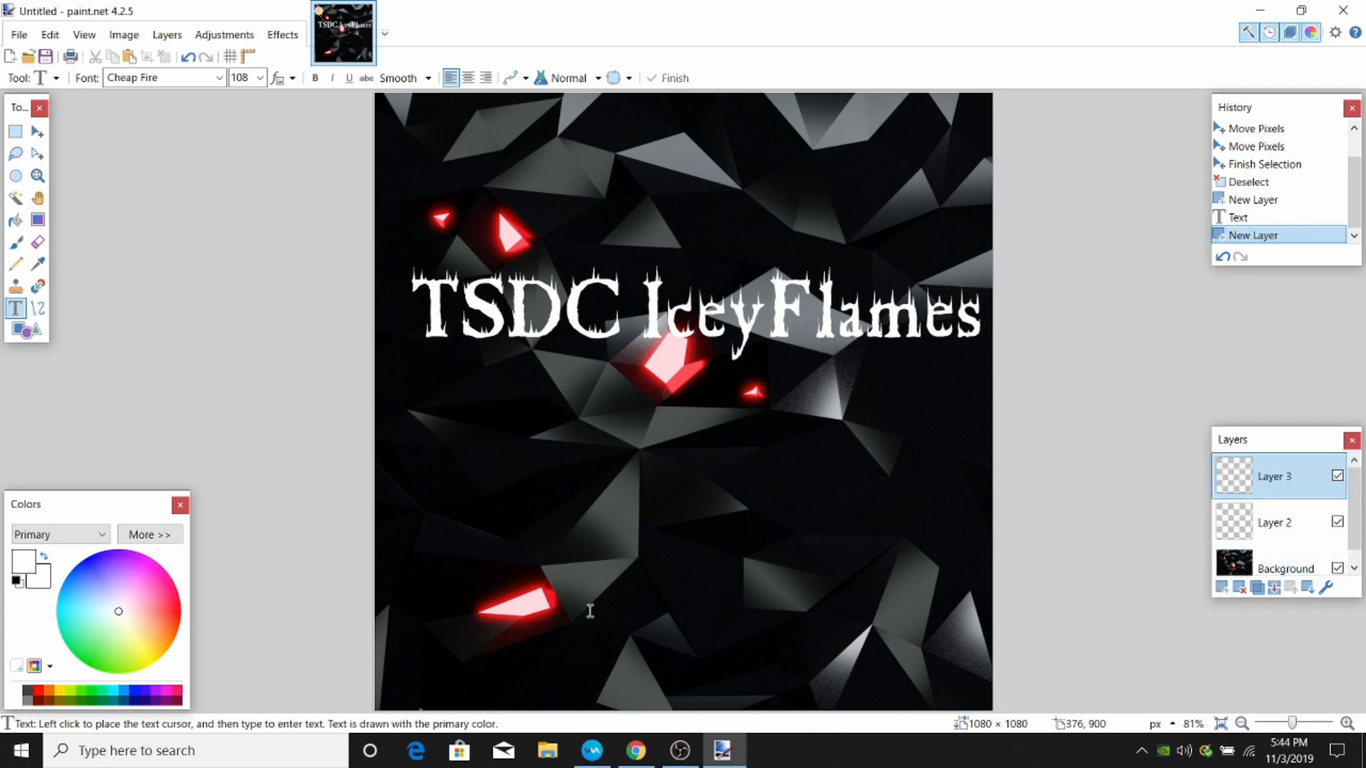
Switch to Chrome and browse the polygon background image results for a picture to put over the text
click(635, 751)
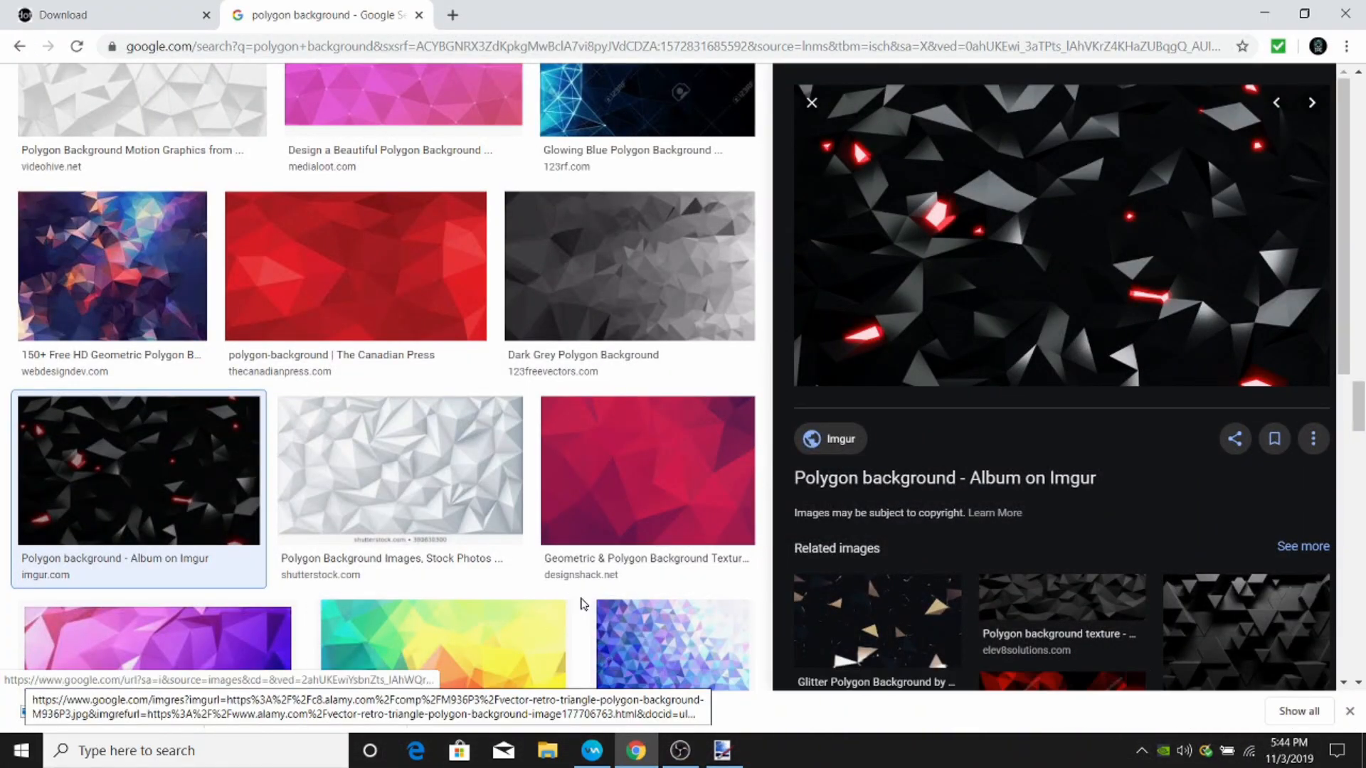
scroll(581, 603, up, 8)
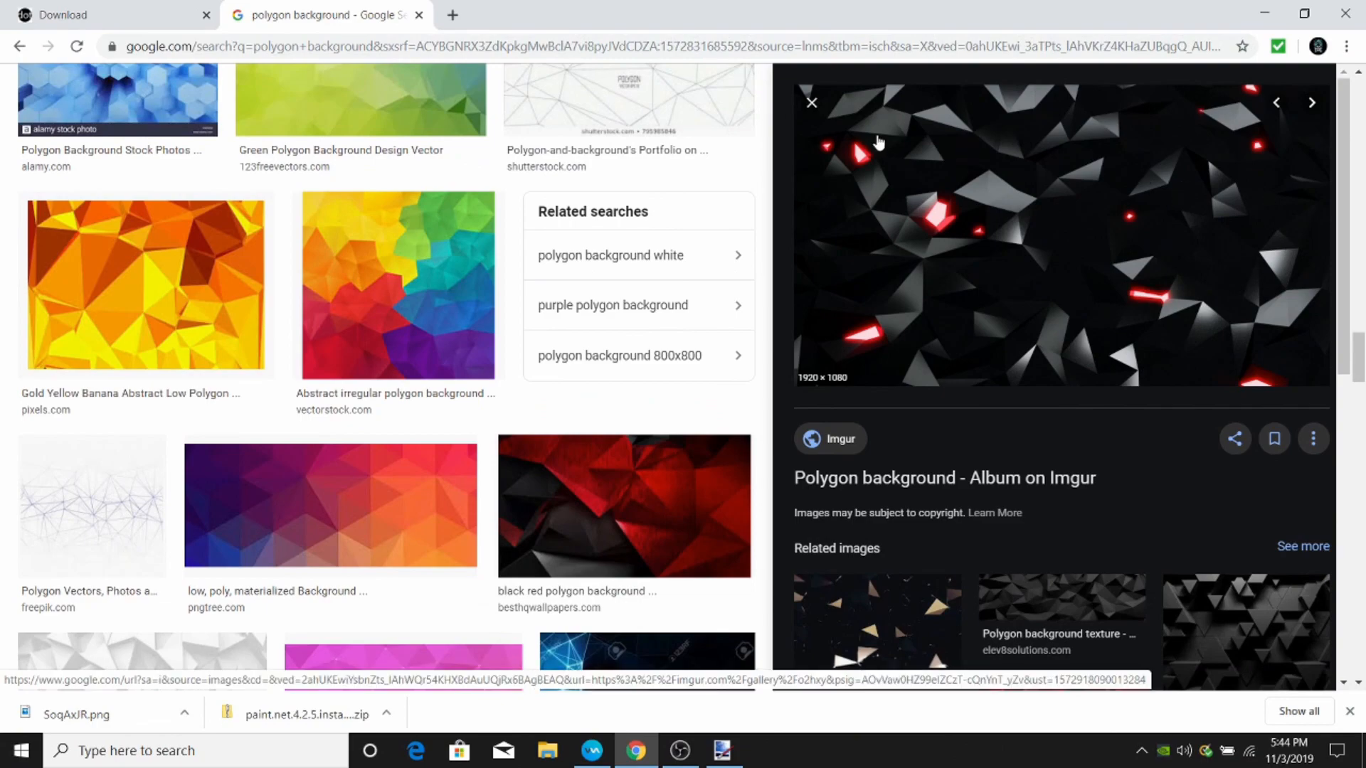
click(811, 103)
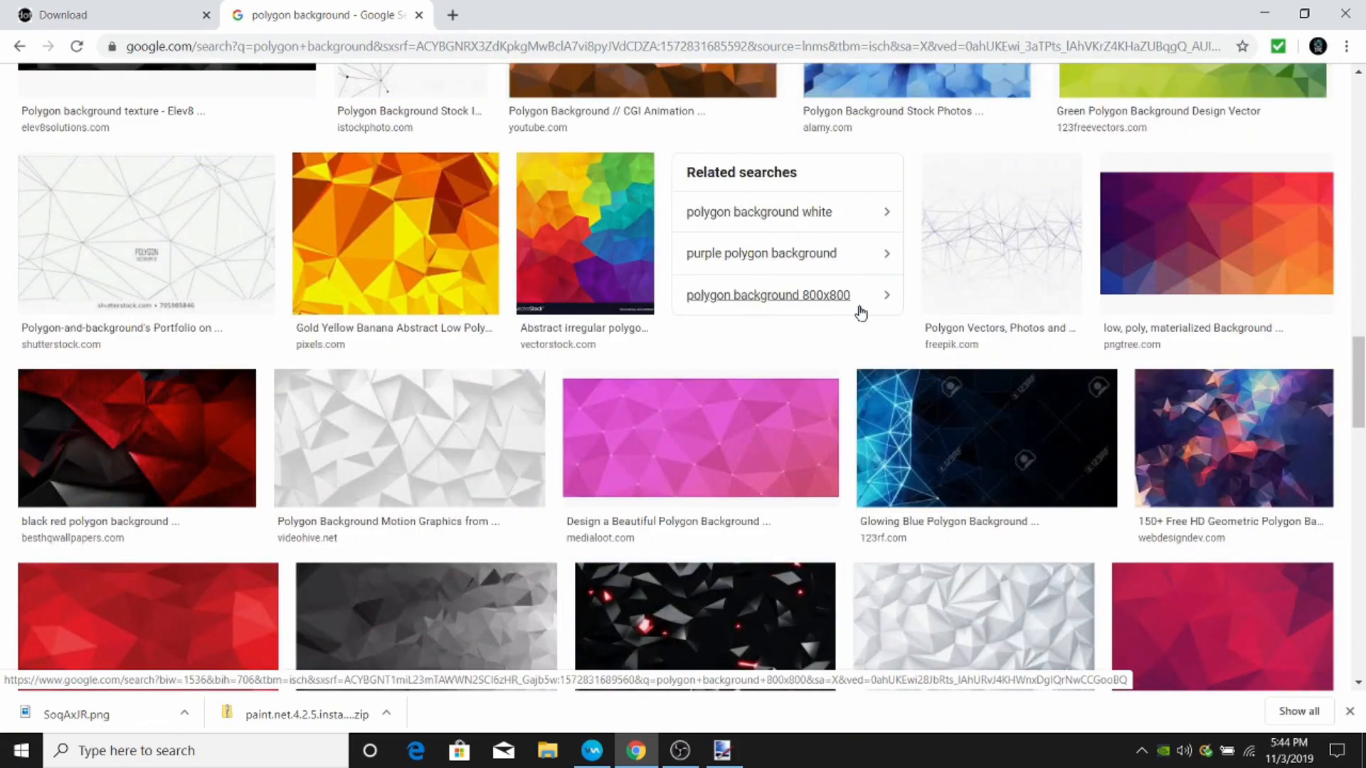
scroll(934, 365, down, 6)
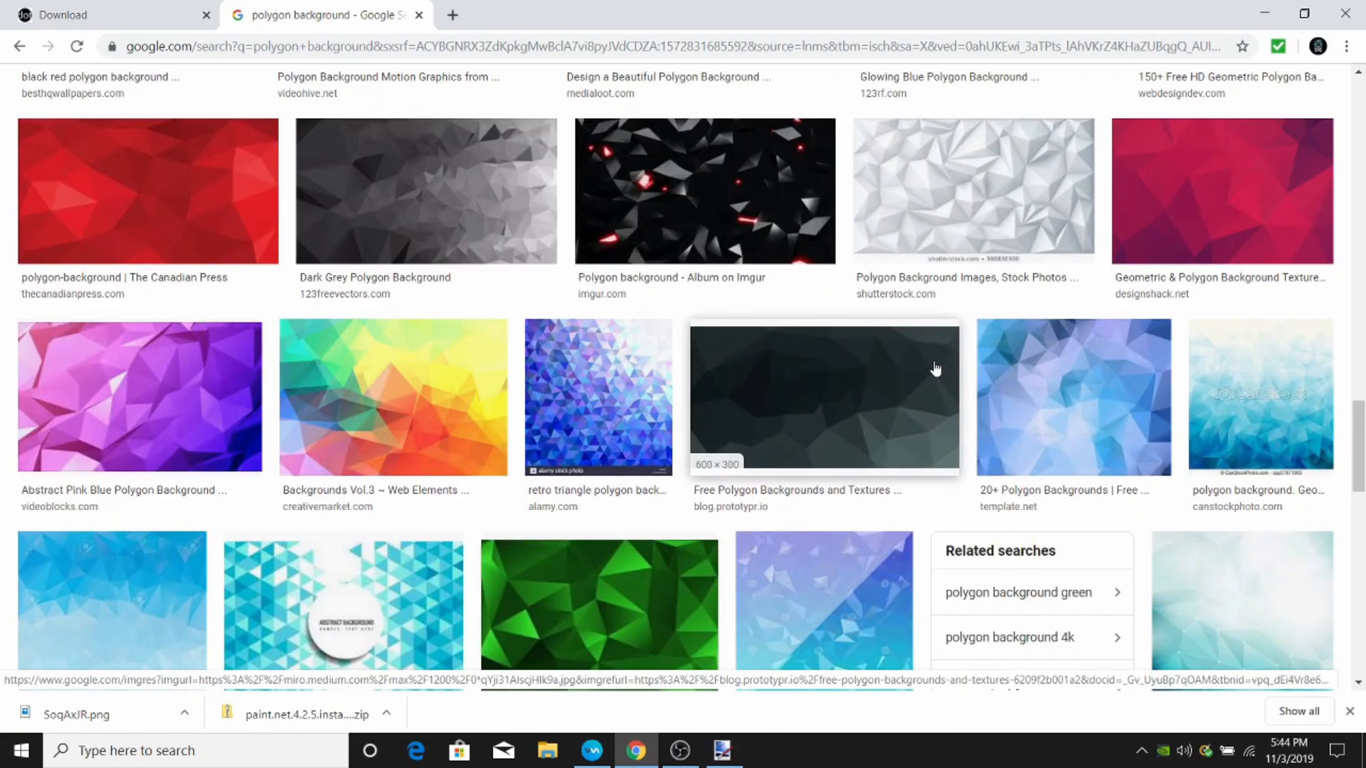
scroll(935, 368, down, 3)
scroll(936, 368, up, 5)
scroll(935, 369, down, 5)
scroll(936, 371, up, 6)
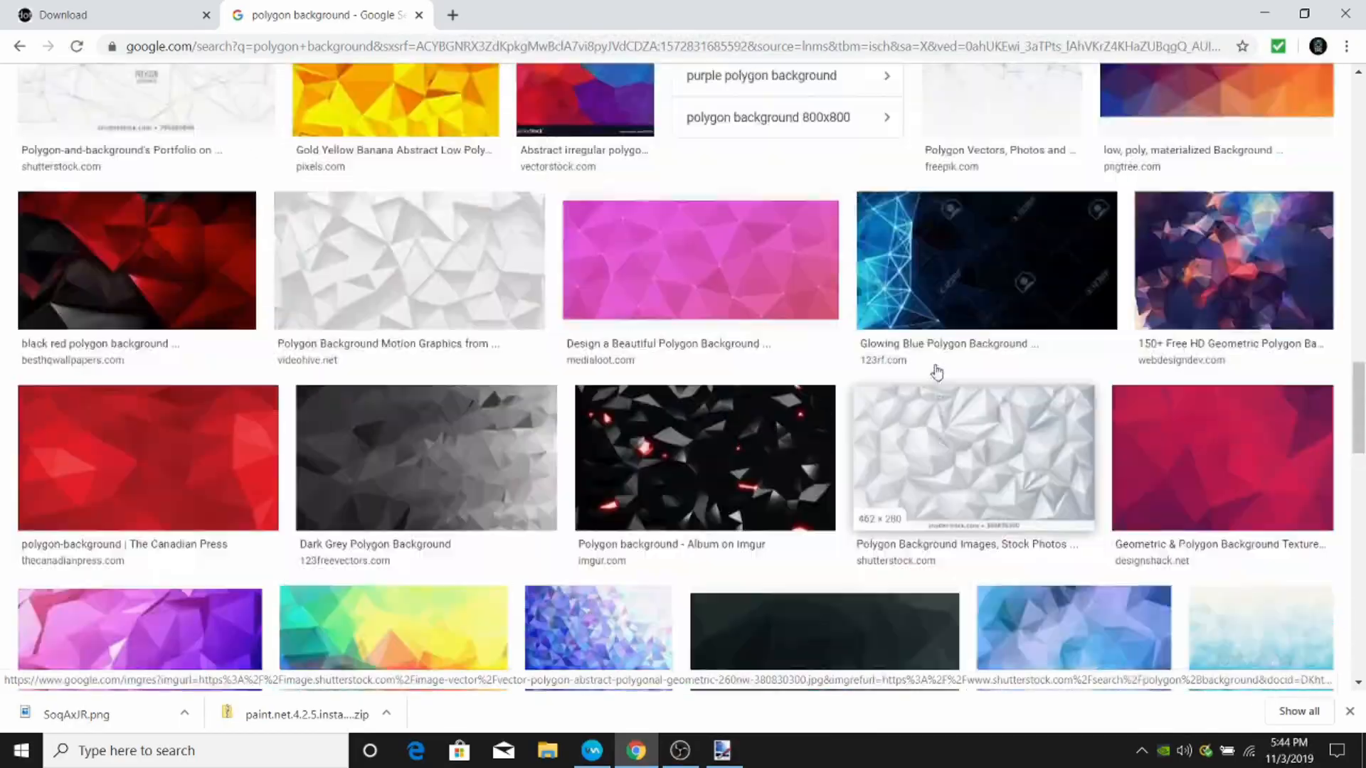
scroll(936, 370, up, 5)
scroll(936, 371, down, 15)
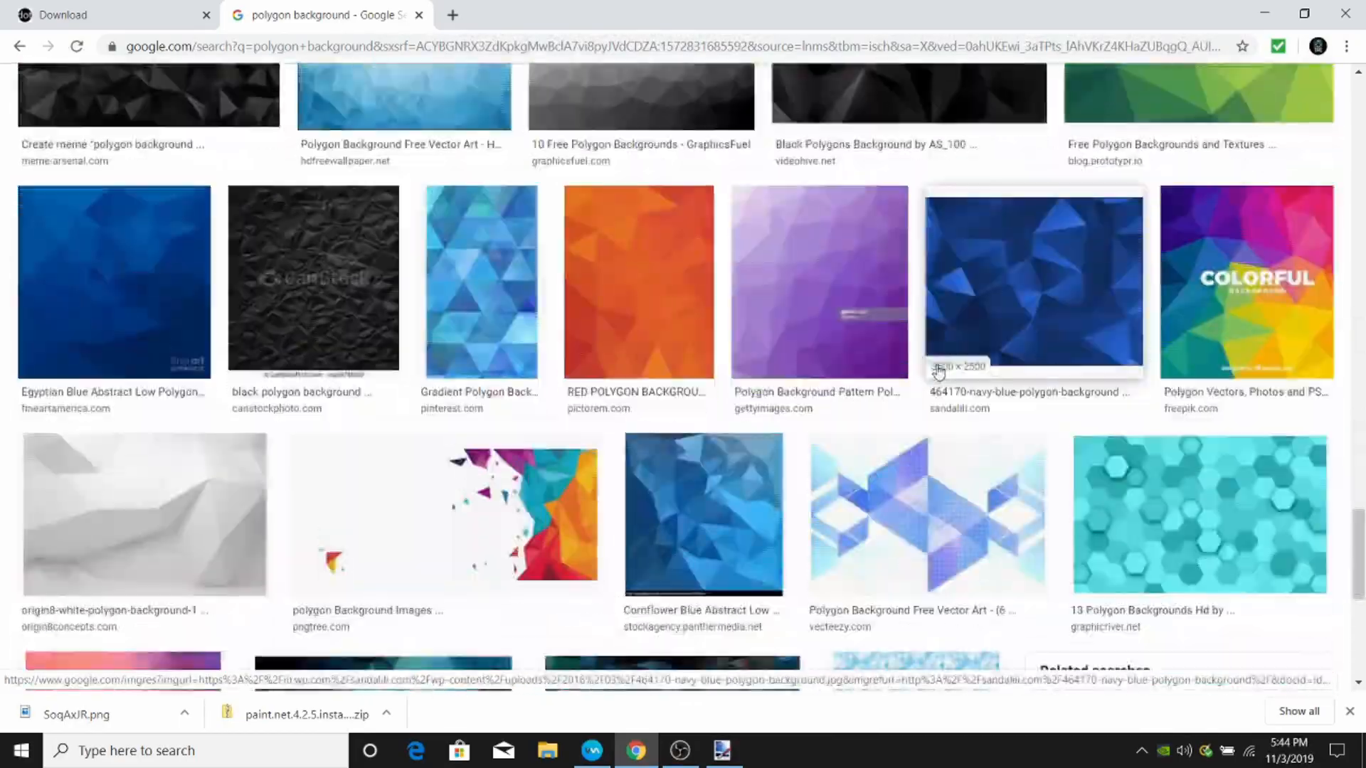
scroll(936, 371, down, 8)
scroll(936, 371, up, 15)
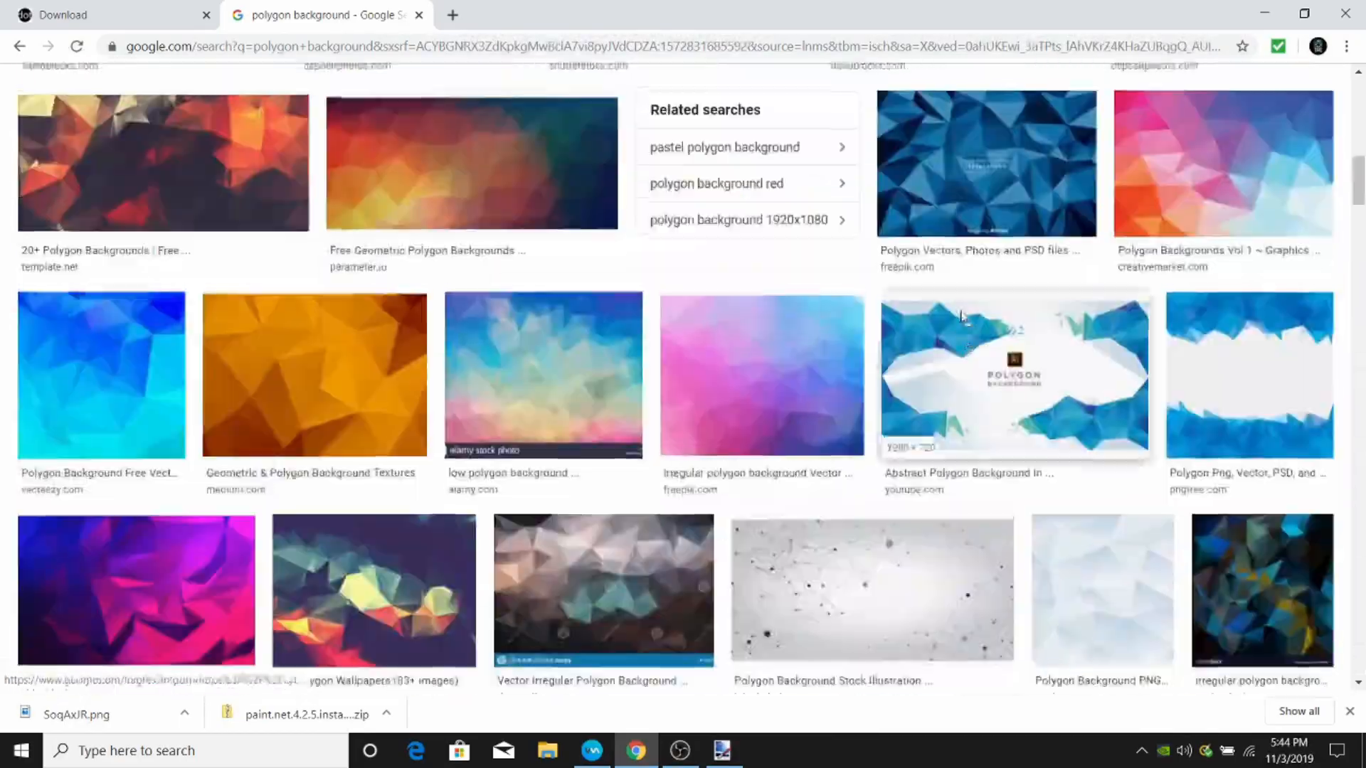
scroll(960, 315, up, 10)
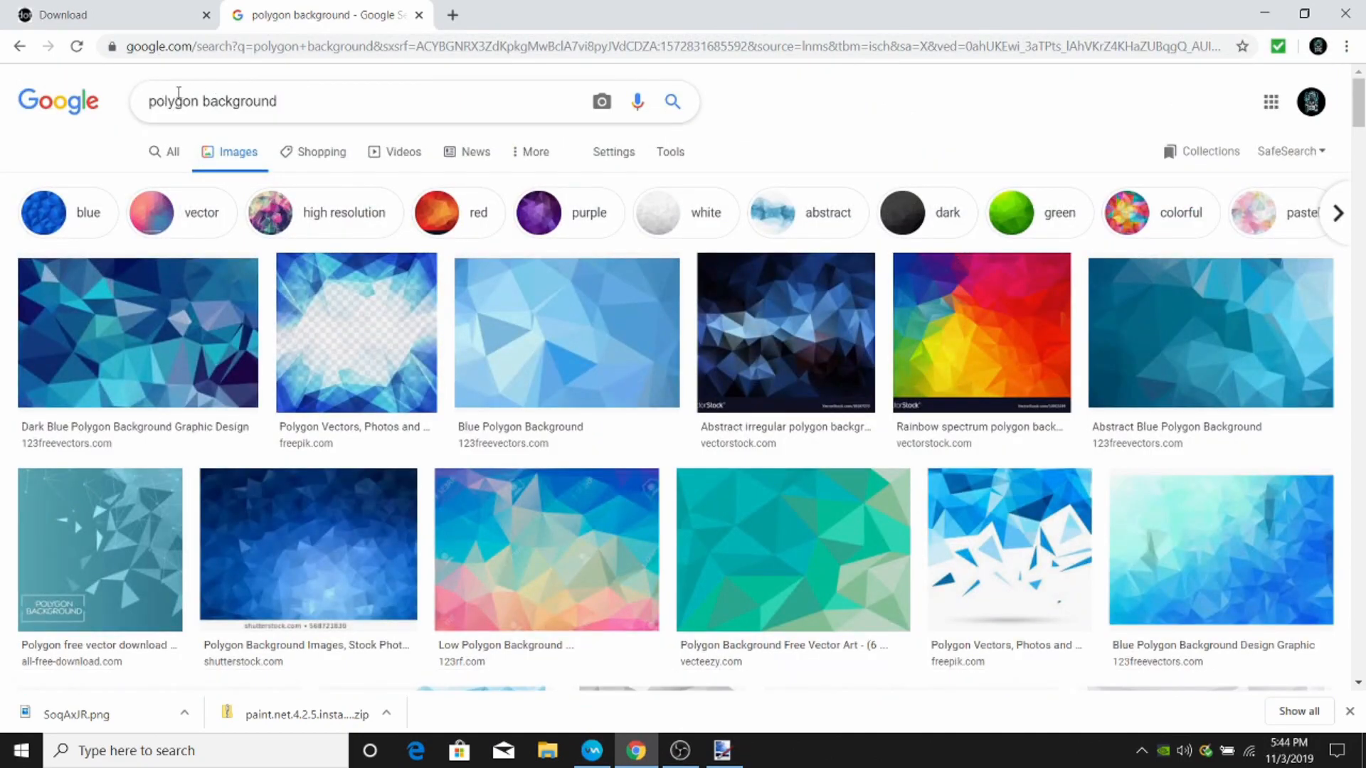
Search Google Images for "red polygon background"
click(154, 98)
text(red)
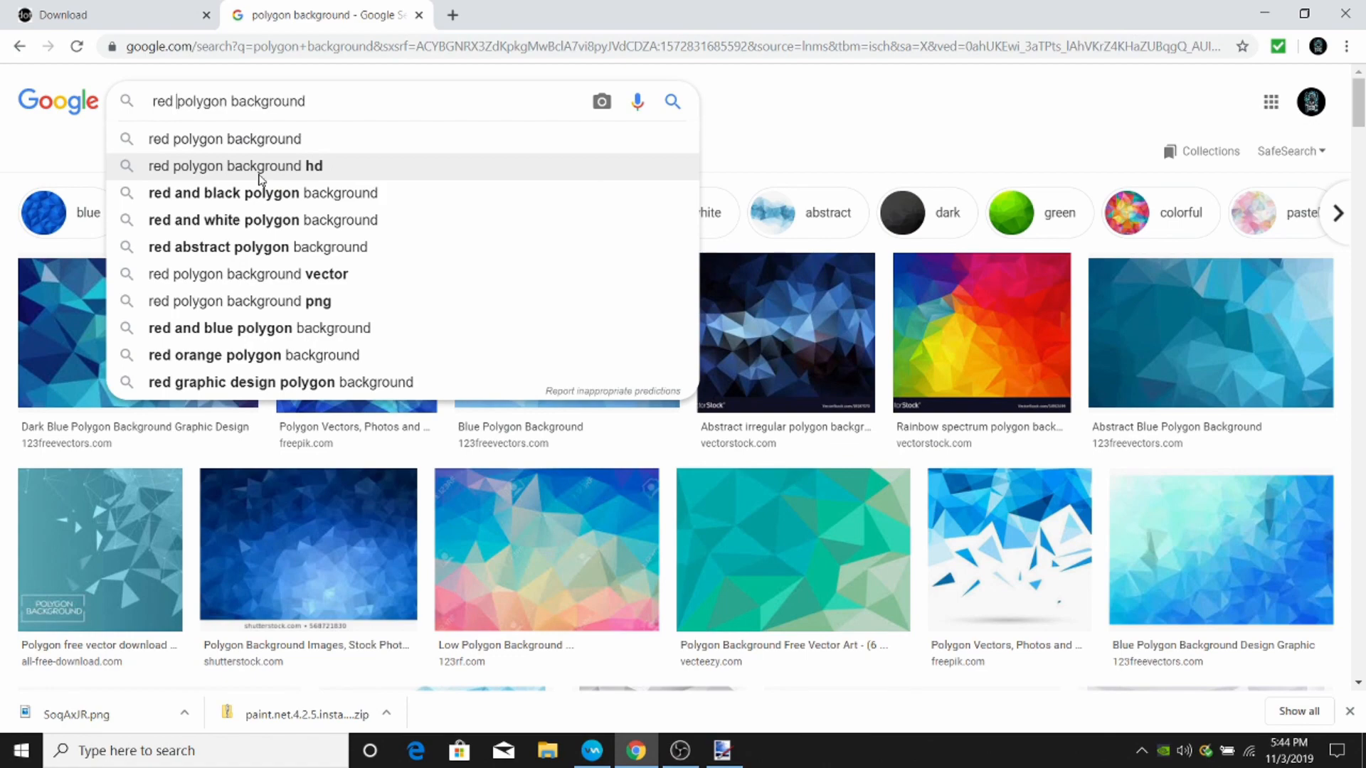
key(Return)
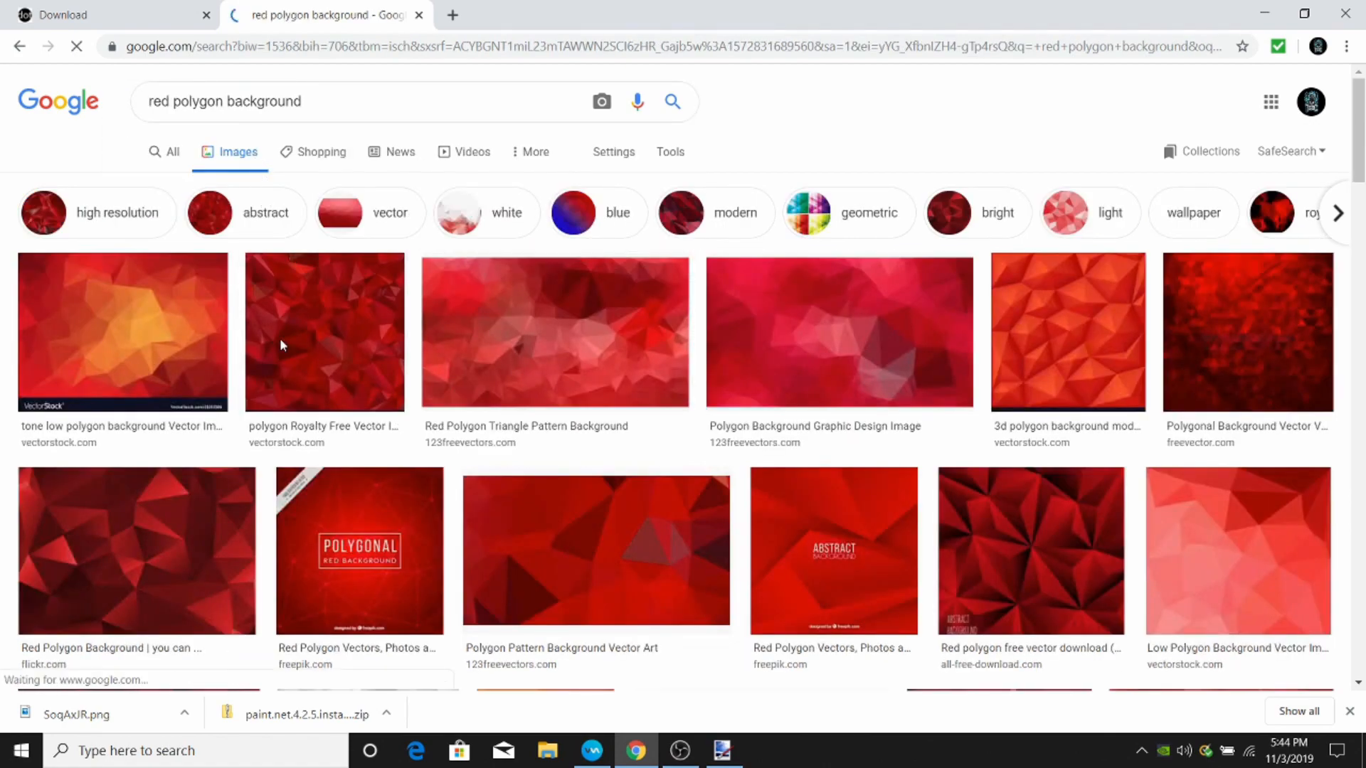
Save the dark red Polygonal Background Vector image from freevector.com to the Pictures folder as red-polygonal-background
click(1205, 342)
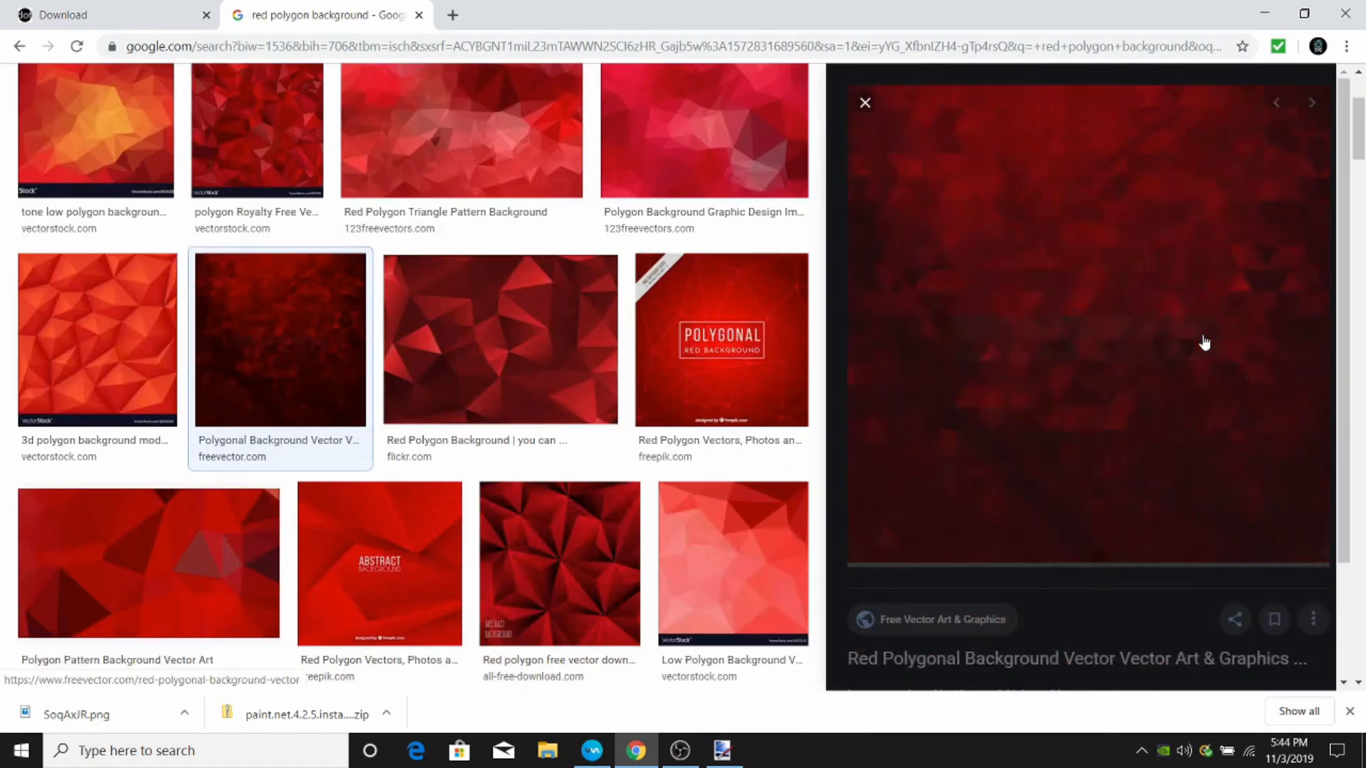
right_click(1077, 252)
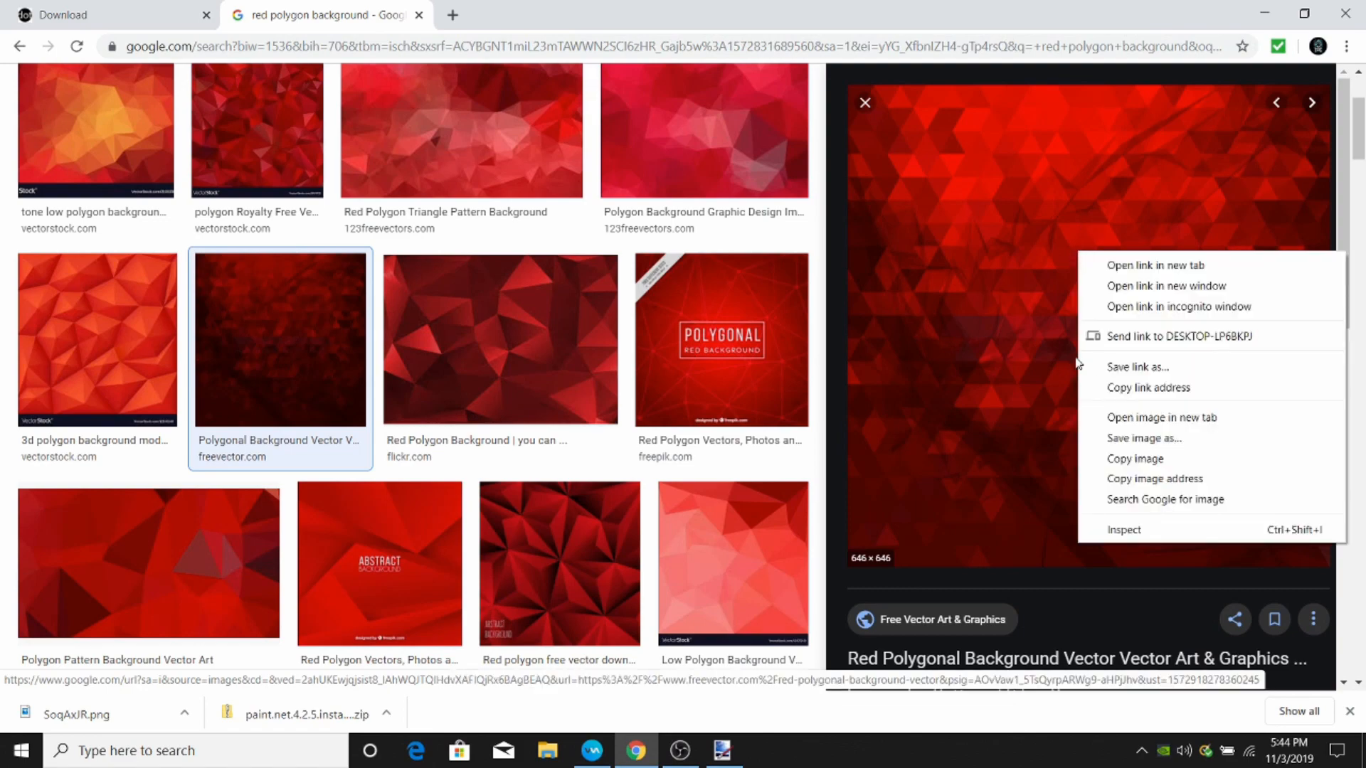
click(1131, 436)
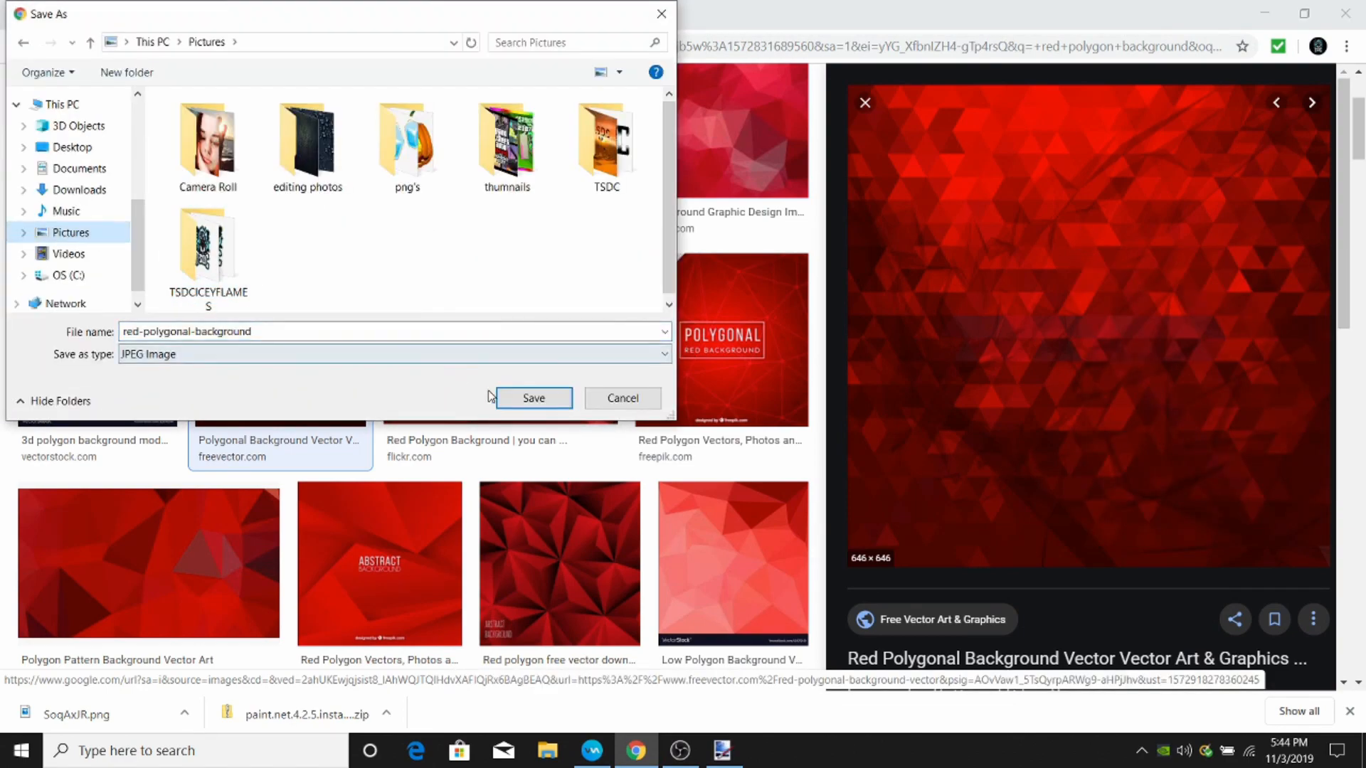
click(532, 397)
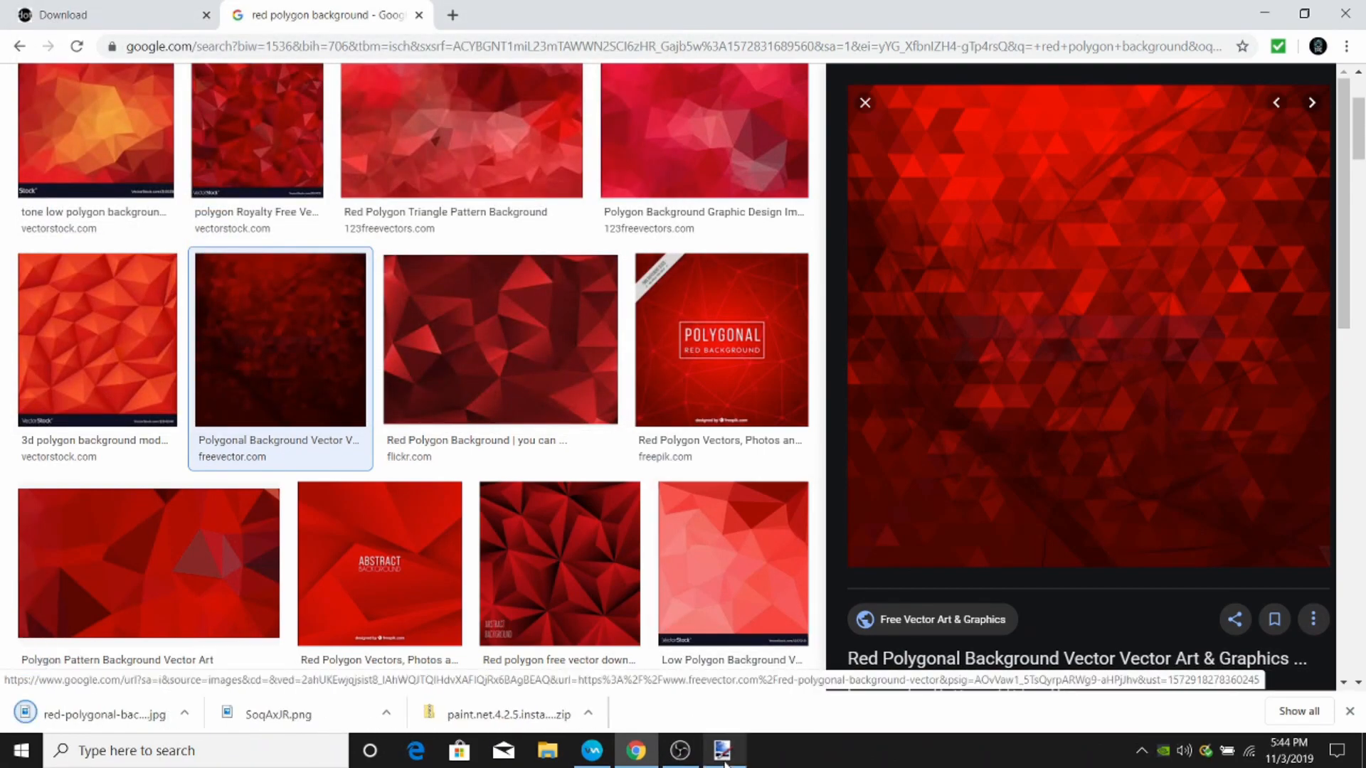
Switch back to paint.net and open the red-polygonal-background image from the Pictures folder
click(722, 750)
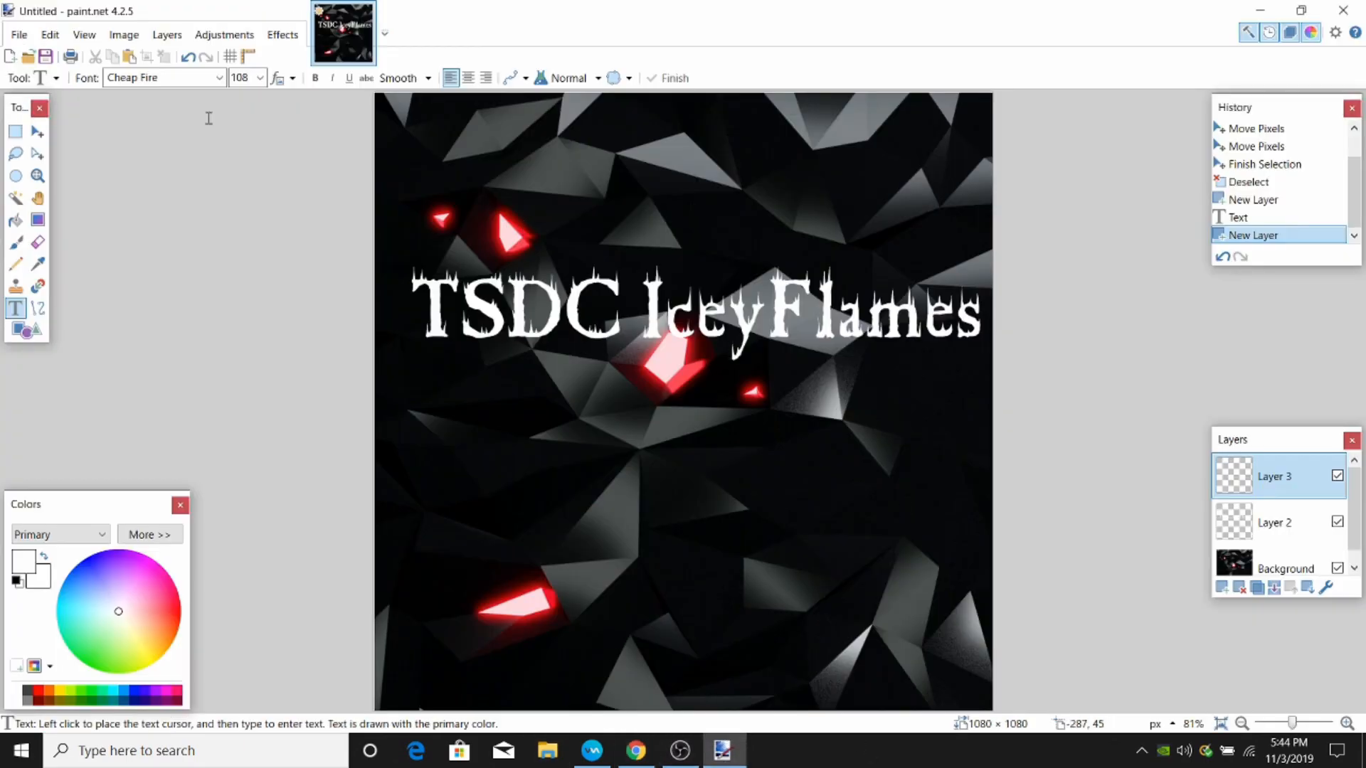
click(19, 34)
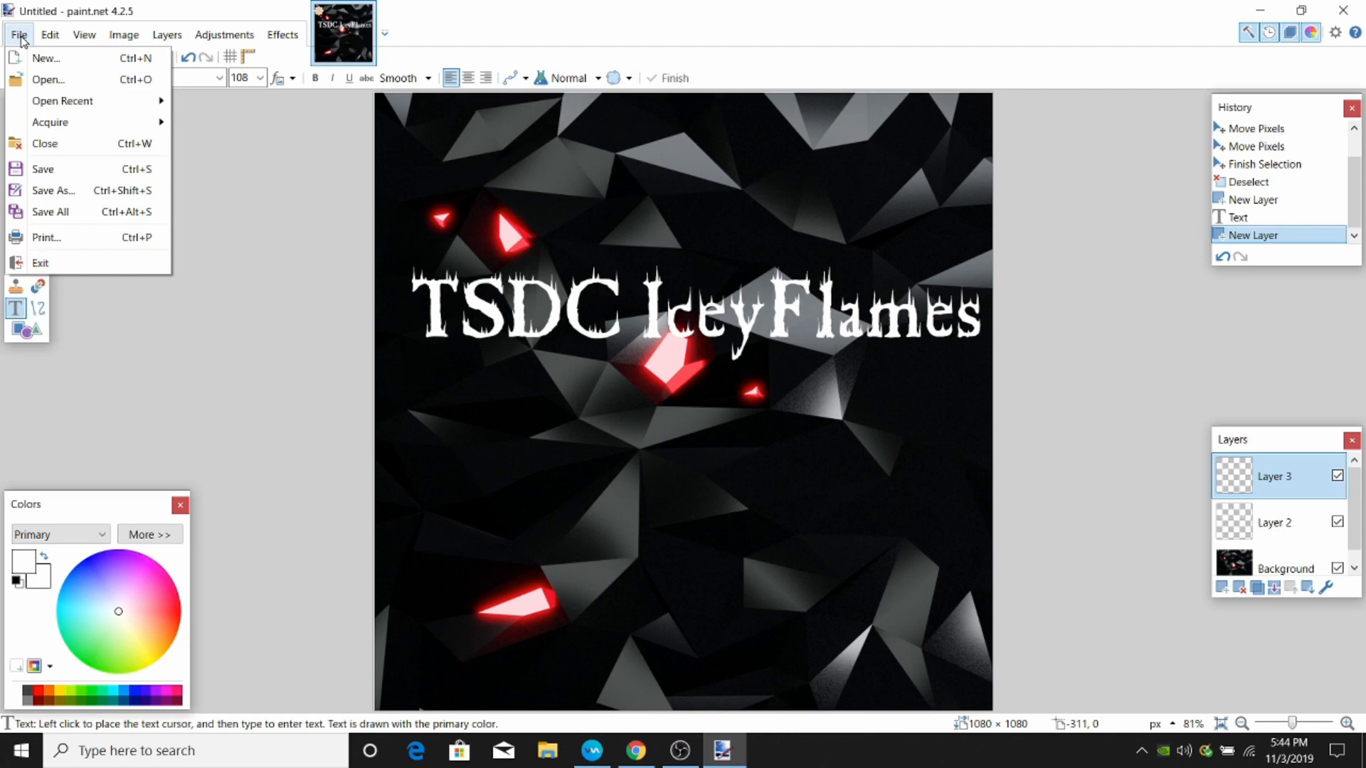
click(32, 83)
click(323, 241)
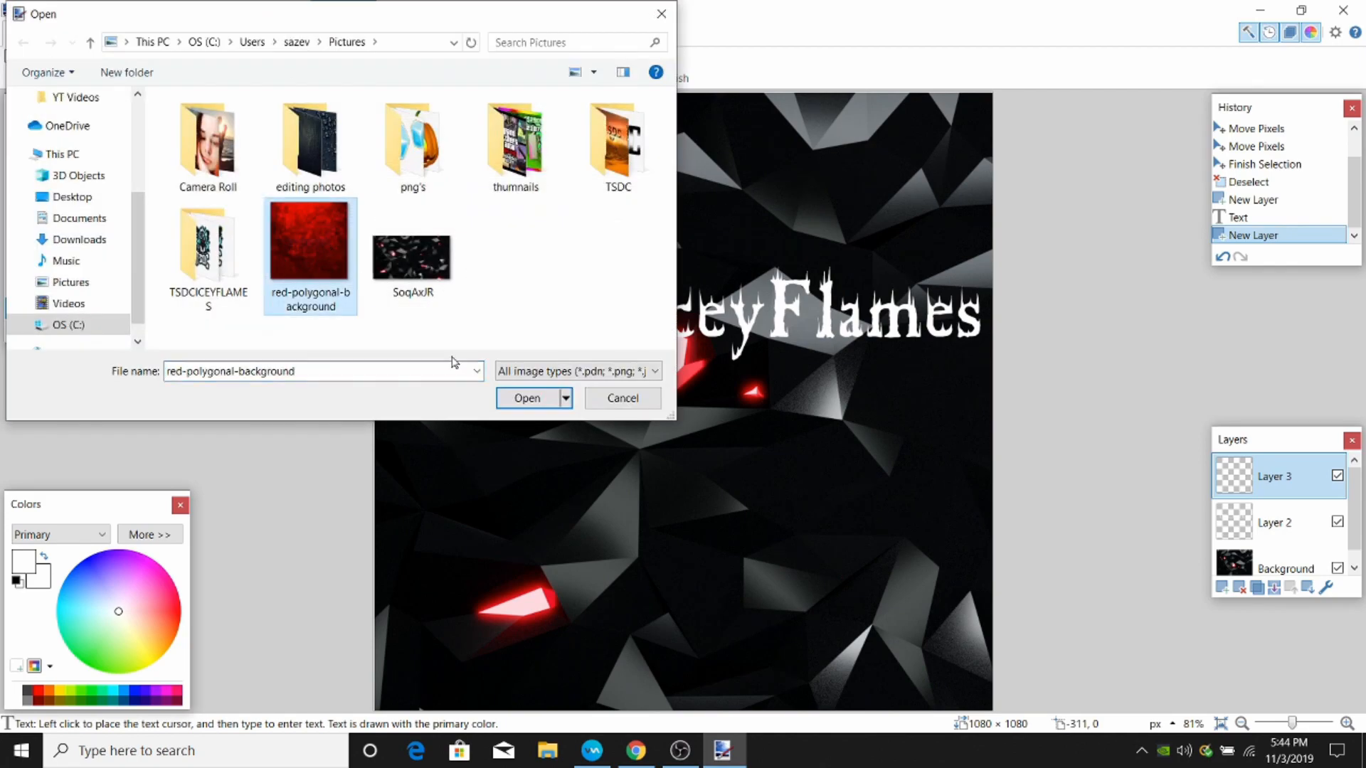
click(542, 402)
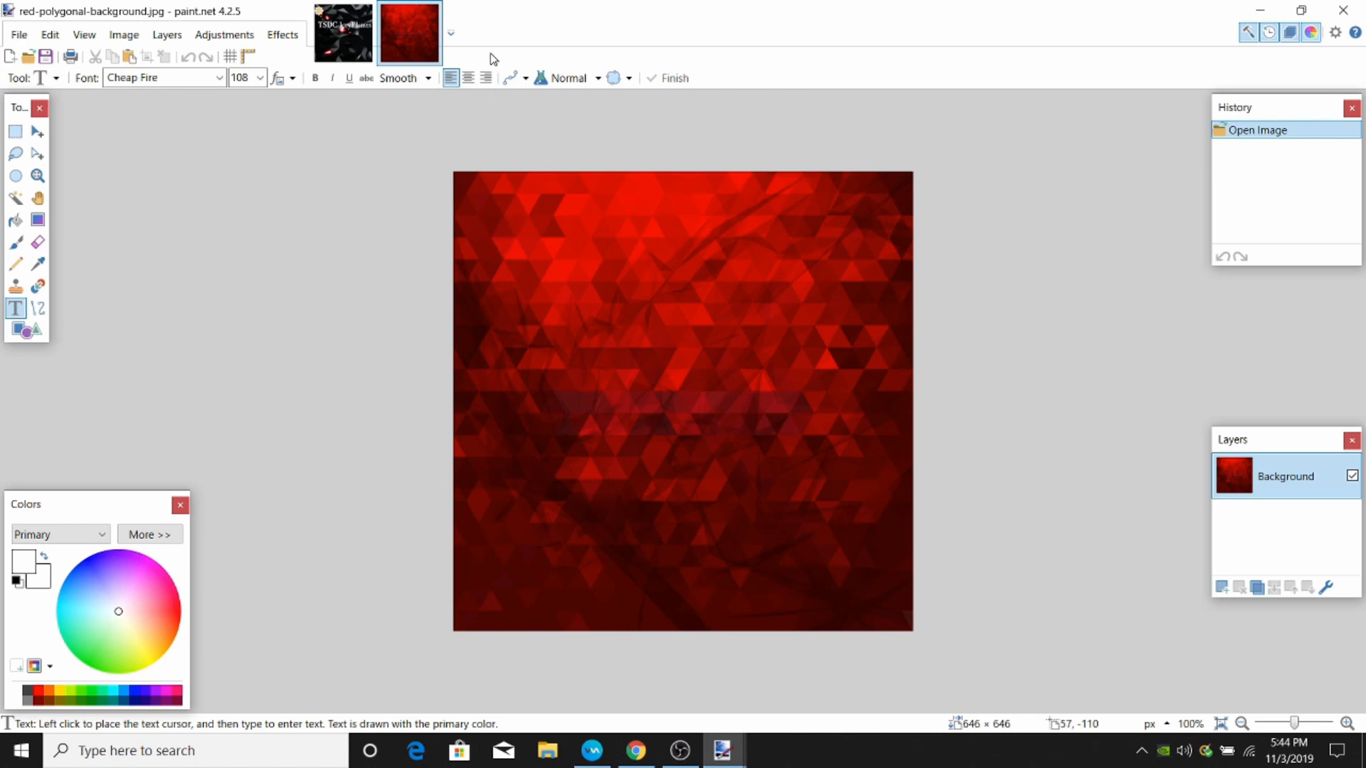
Paste the red polygon image onto Layer 3 of the logo design and resize it to about 1014 × 398 px over the text
click(344, 33)
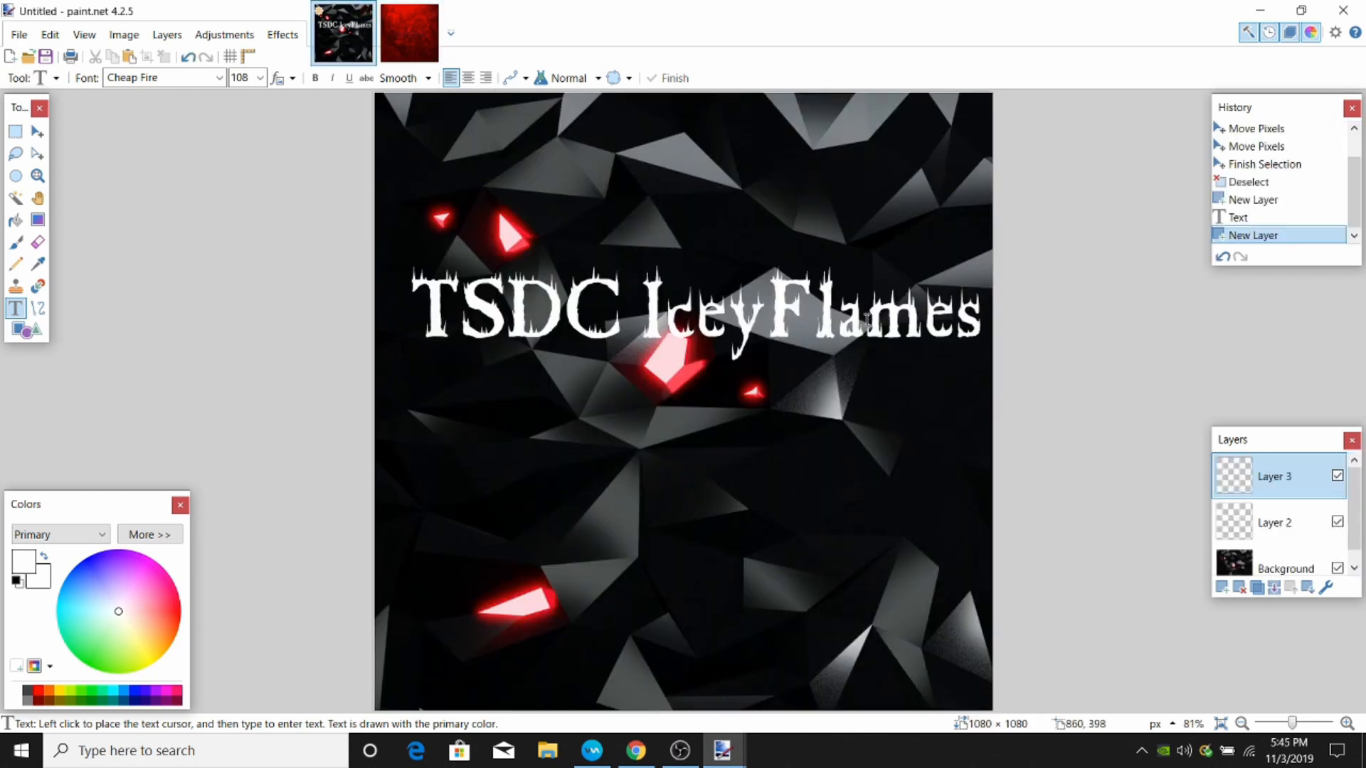
key(ctrl+v)
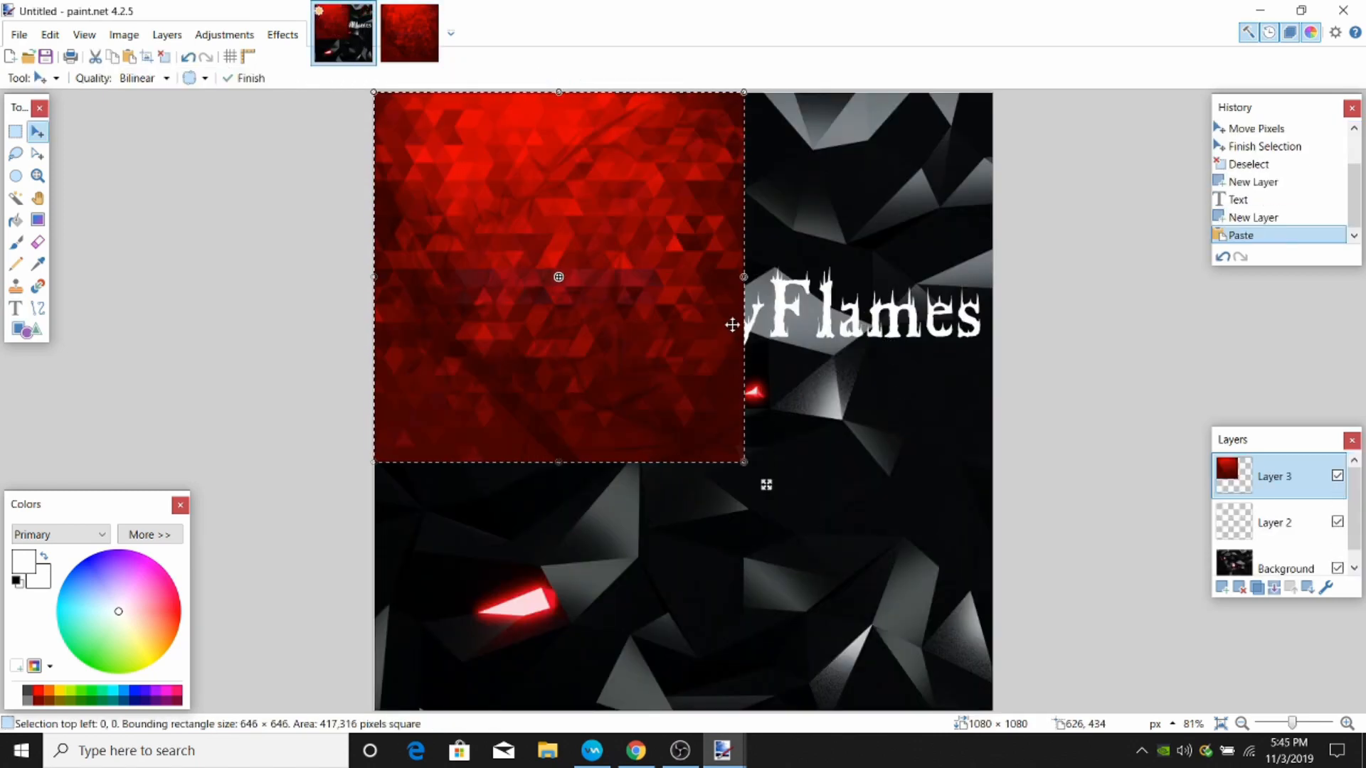
drag(719, 265, 984, 356)
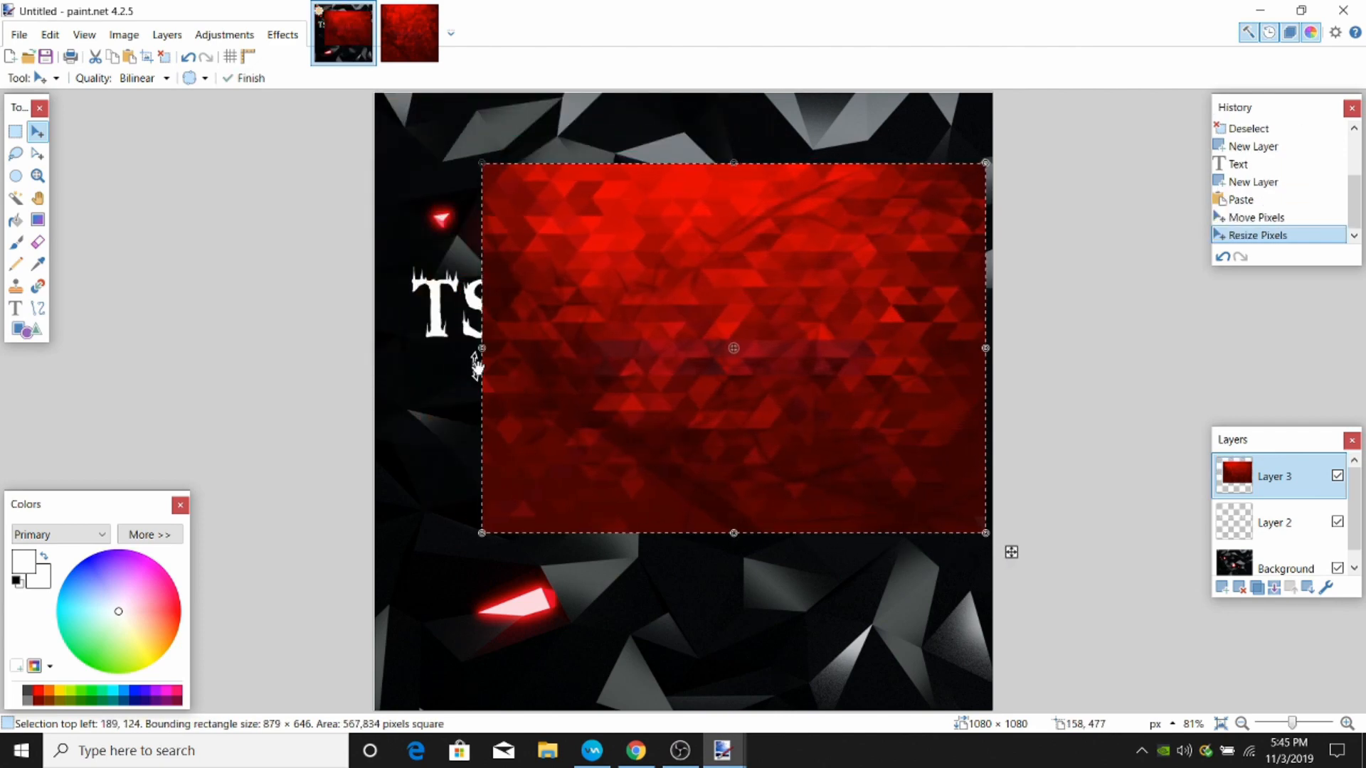
drag(477, 367, 405, 332)
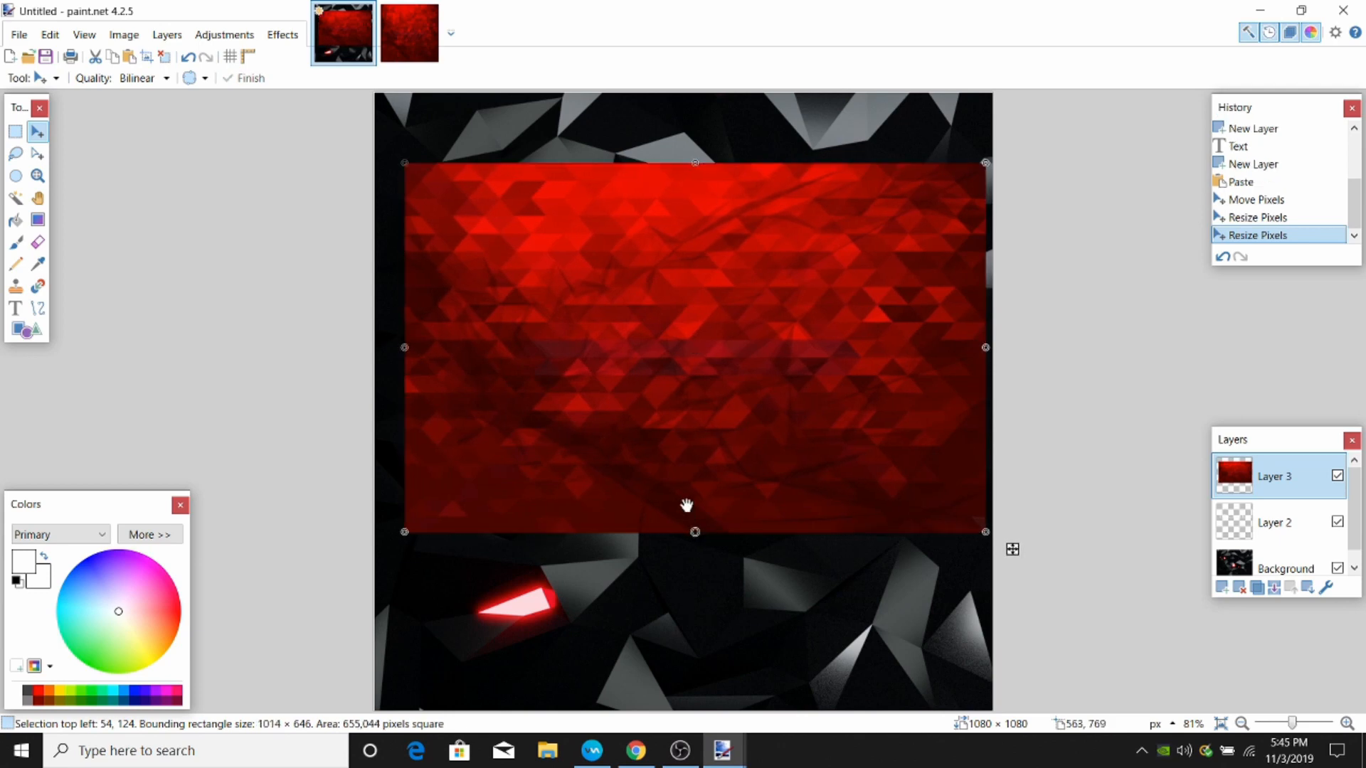
drag(687, 505, 679, 416)
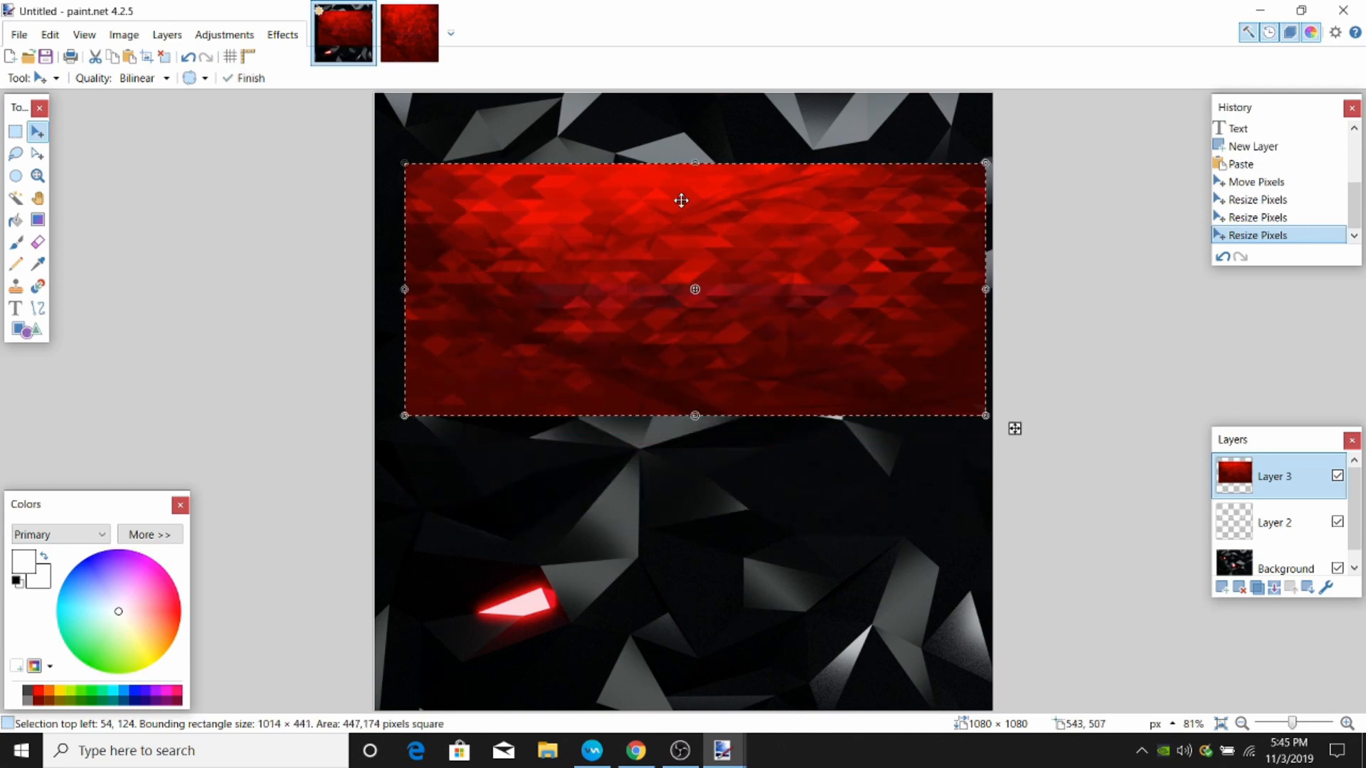
drag(695, 163, 698, 189)
Deselect the red image and use the Magic Wand on Layer 2 to select the transparent area around the letters
click(1262, 523)
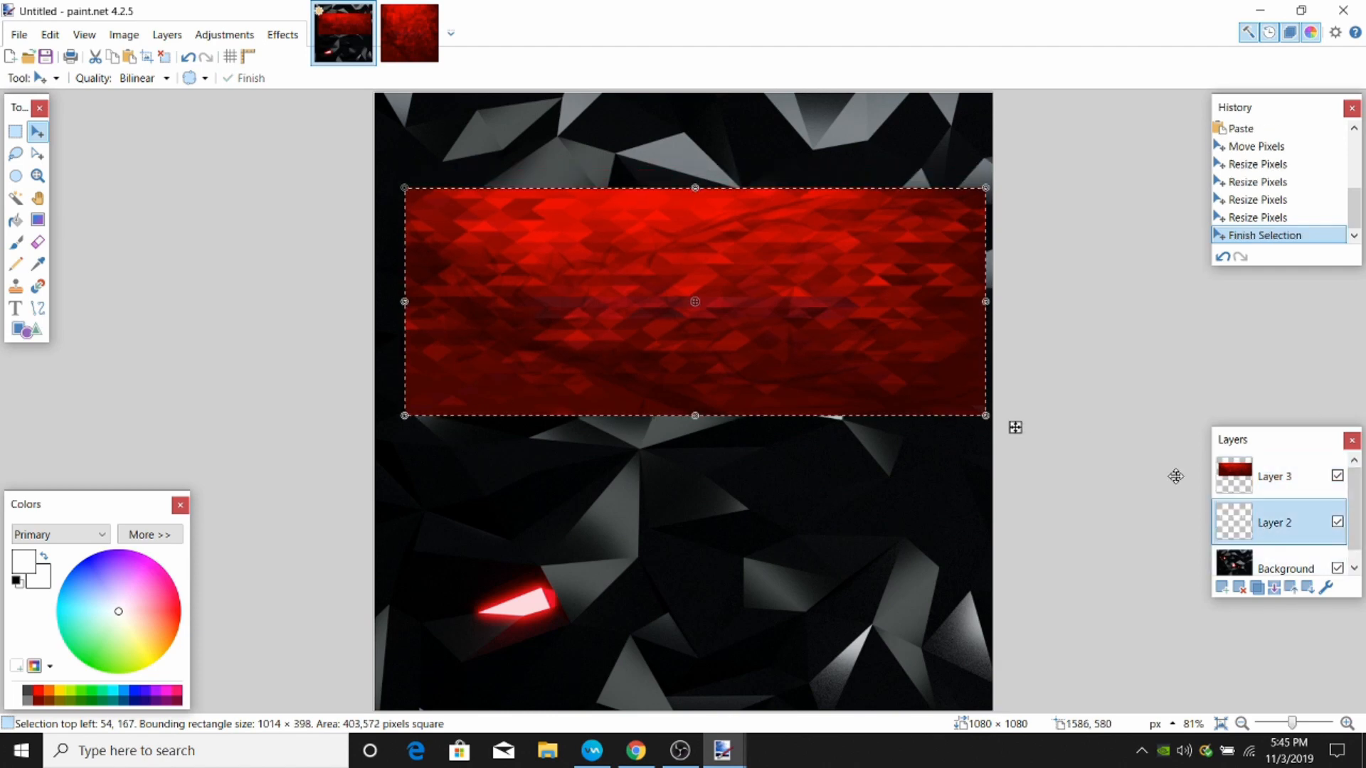
key(ctrl+d)
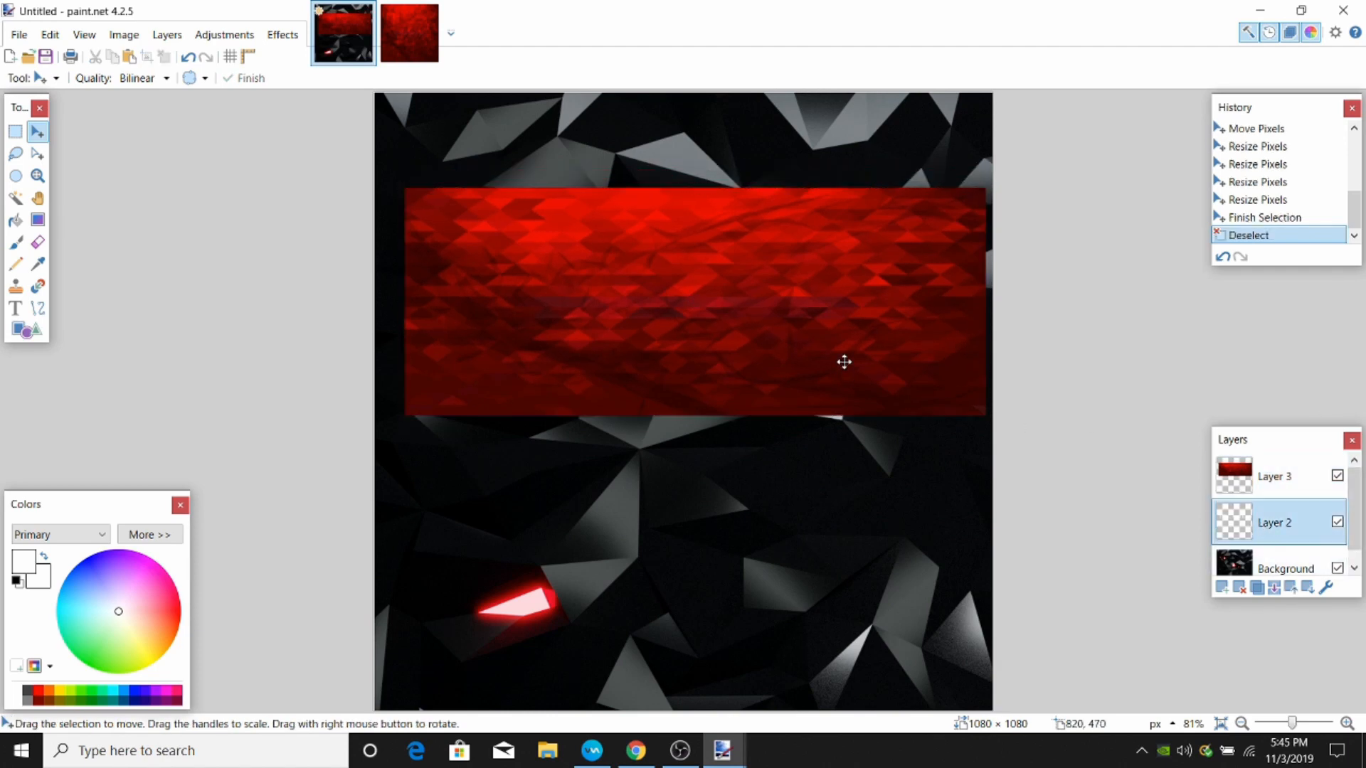
click(15, 198)
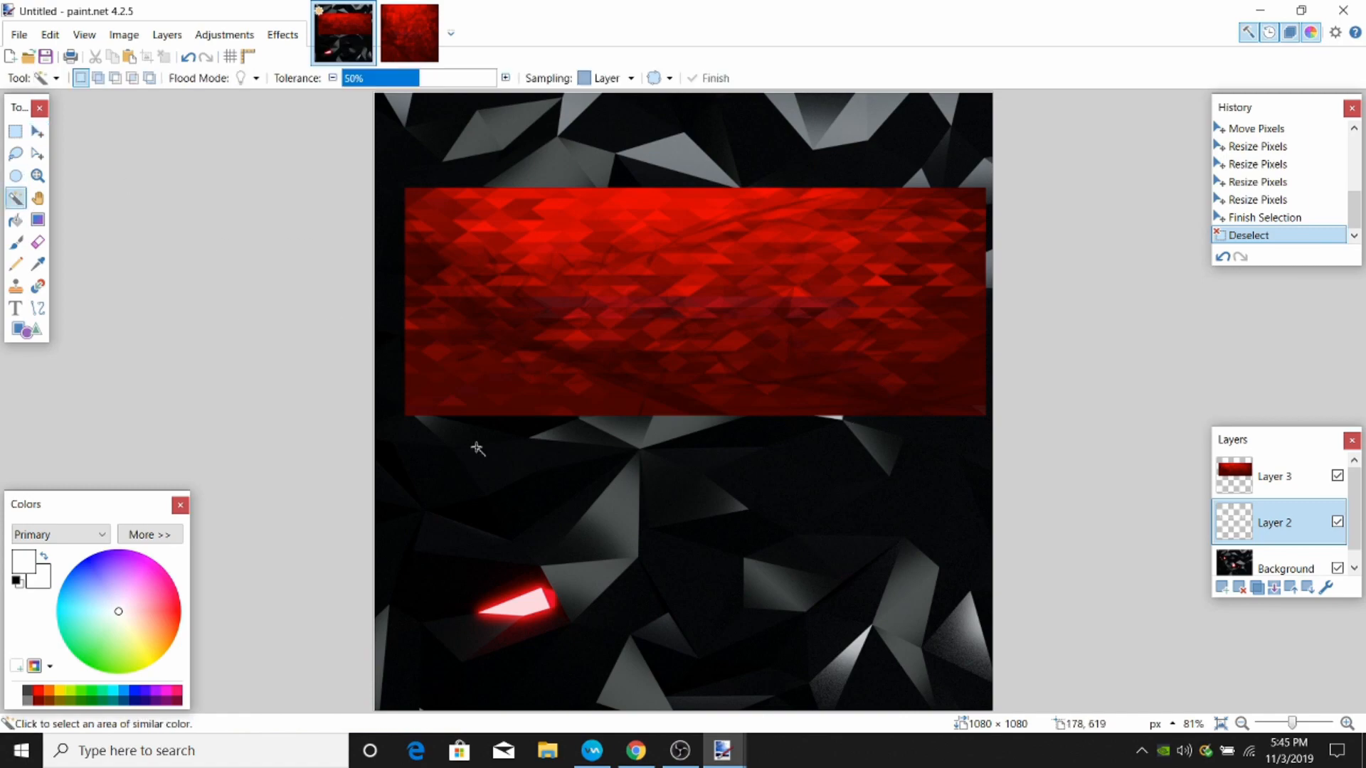
click(474, 444)
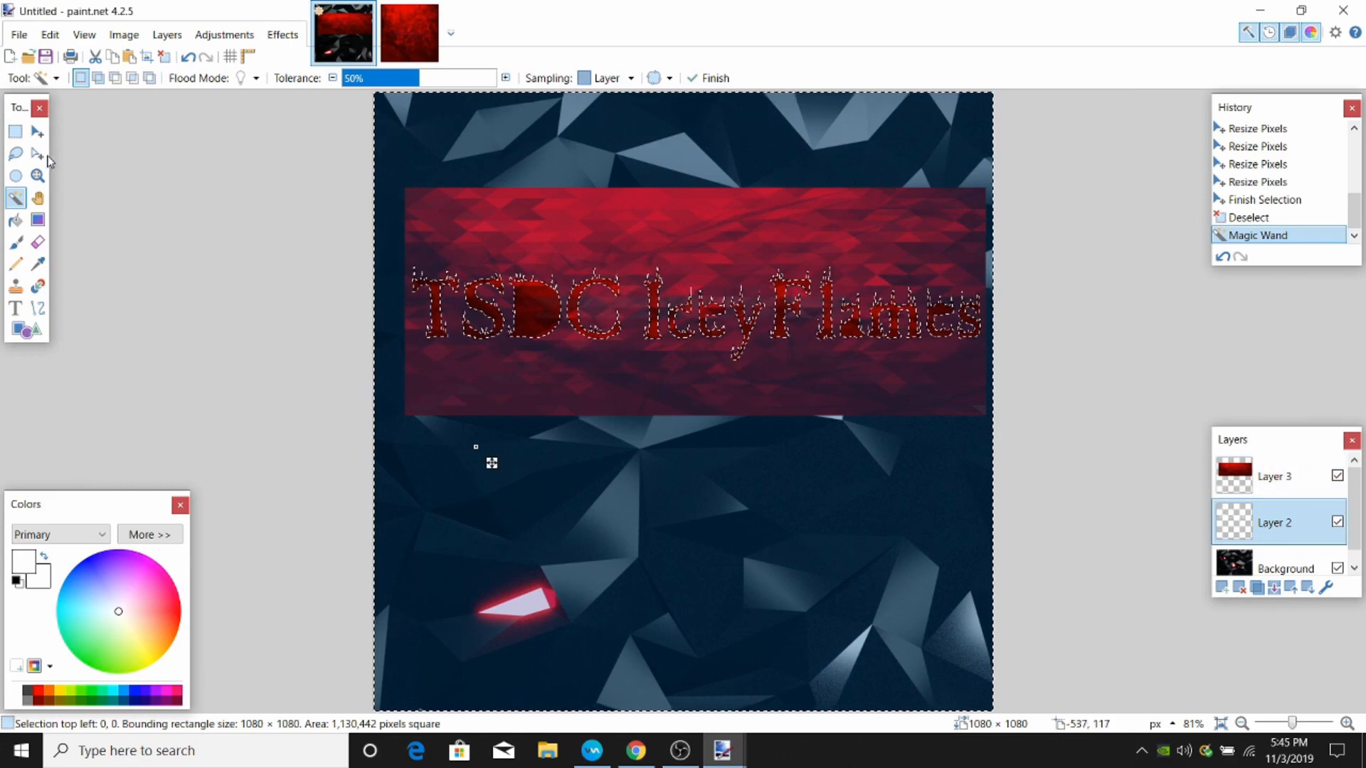
Clear the selection and reselect the transparent area around the letters on Layer 2 with the Magic Wand at 50% tolerance
click(1254, 471)
click(1254, 473)
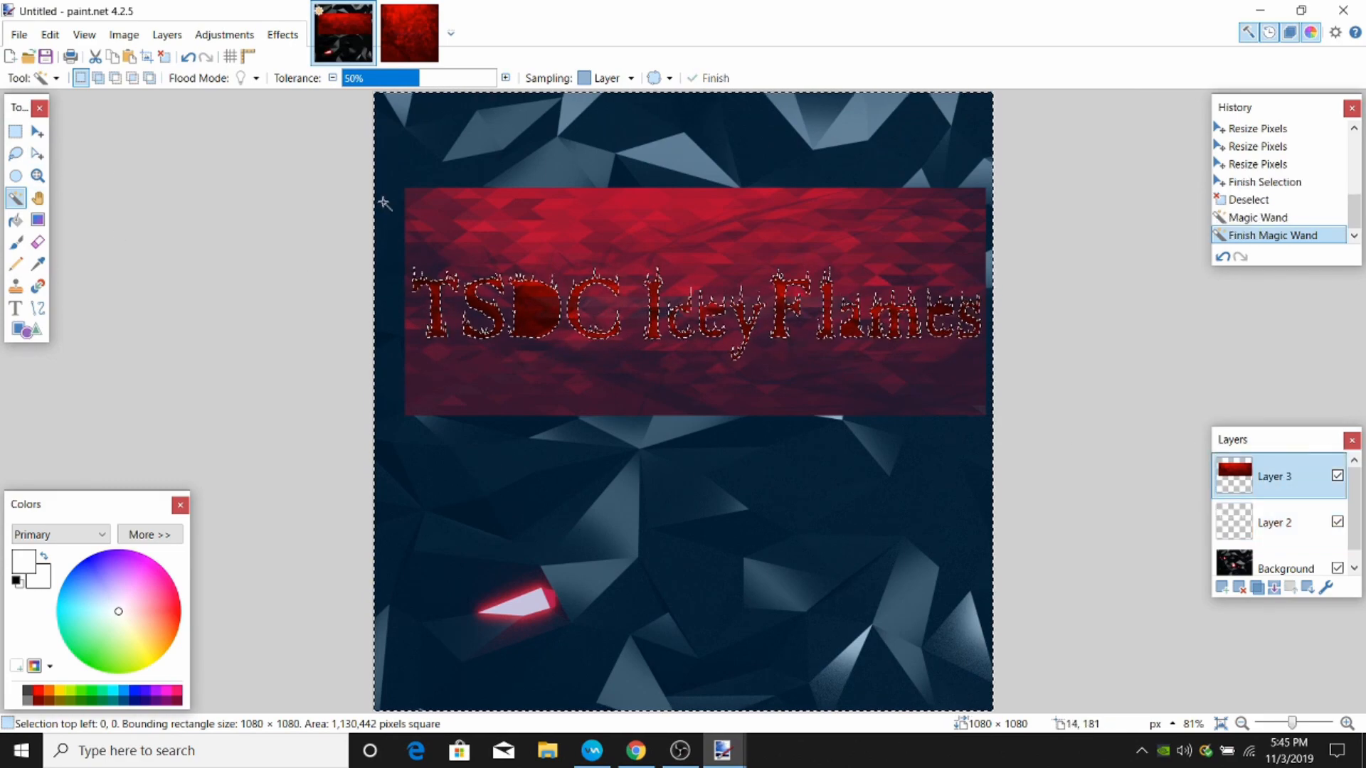
key(ctrl+d)
click(1268, 516)
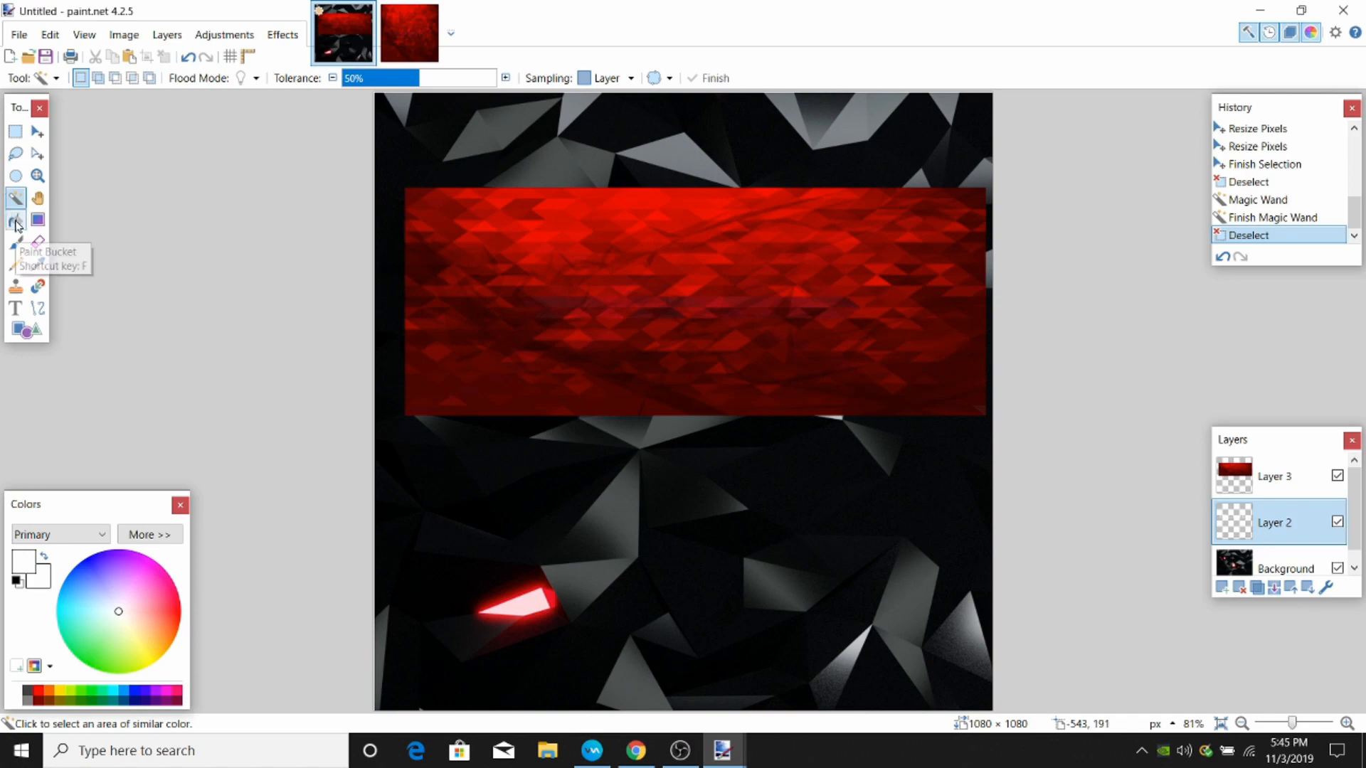
click(510, 468)
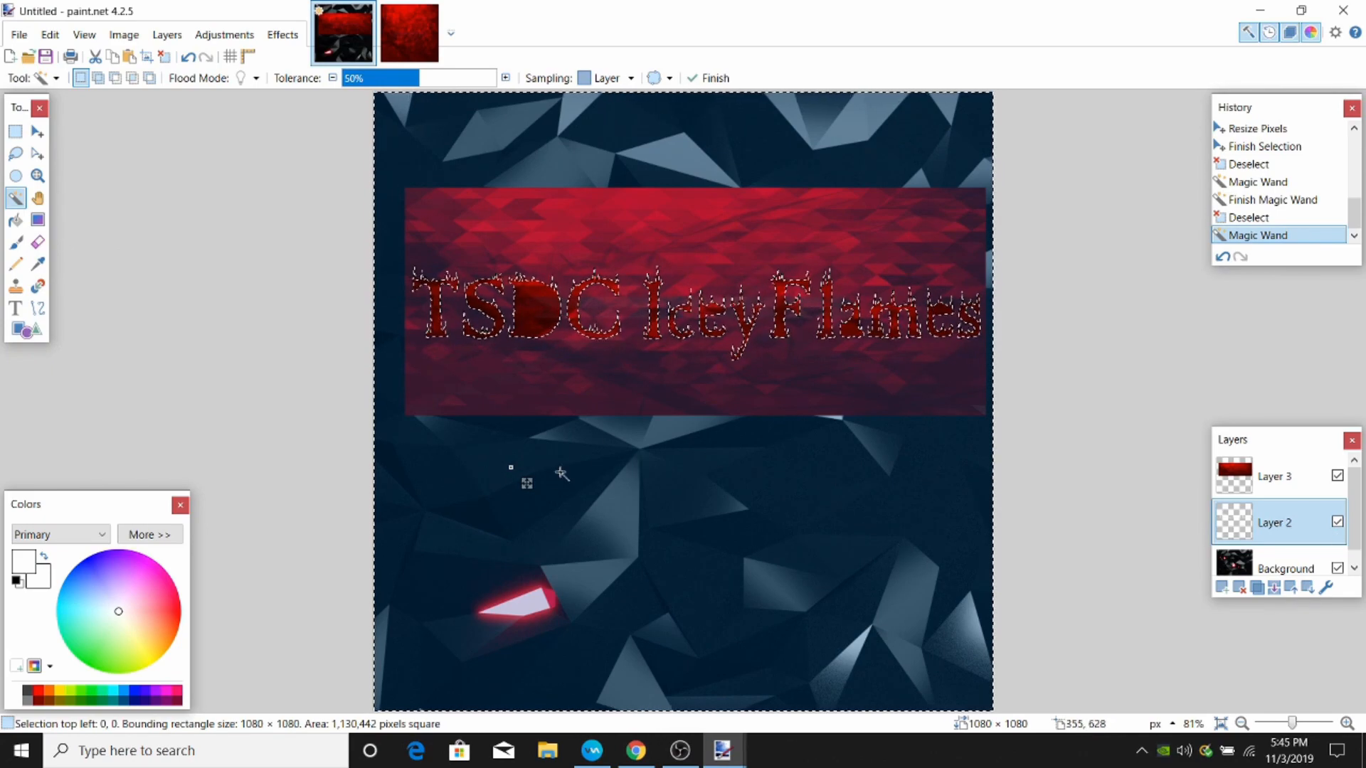
Erase the red image outside the letters on Layer 3 using a 1300-wide Eraser, and clear the selection
click(1299, 489)
click(38, 242)
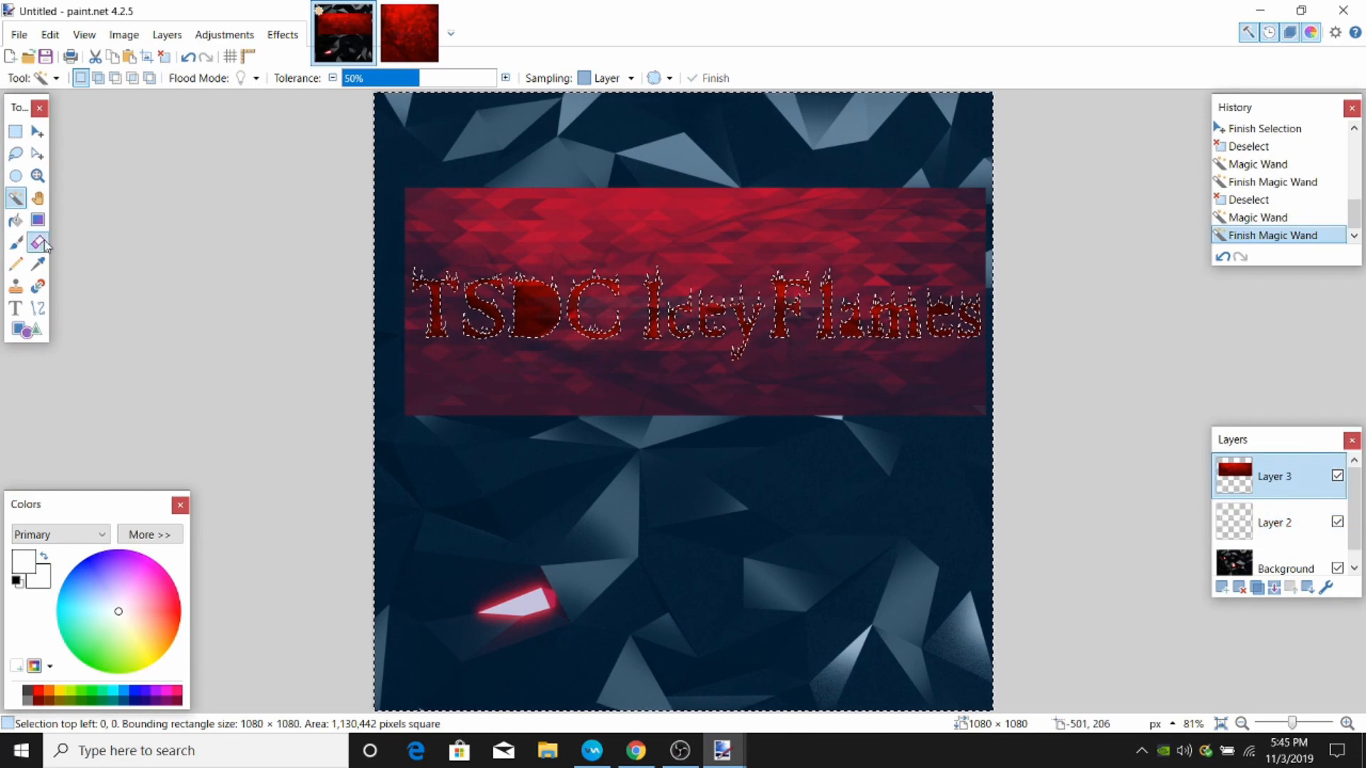
click(195, 77)
scroll(182, 299, down, 10)
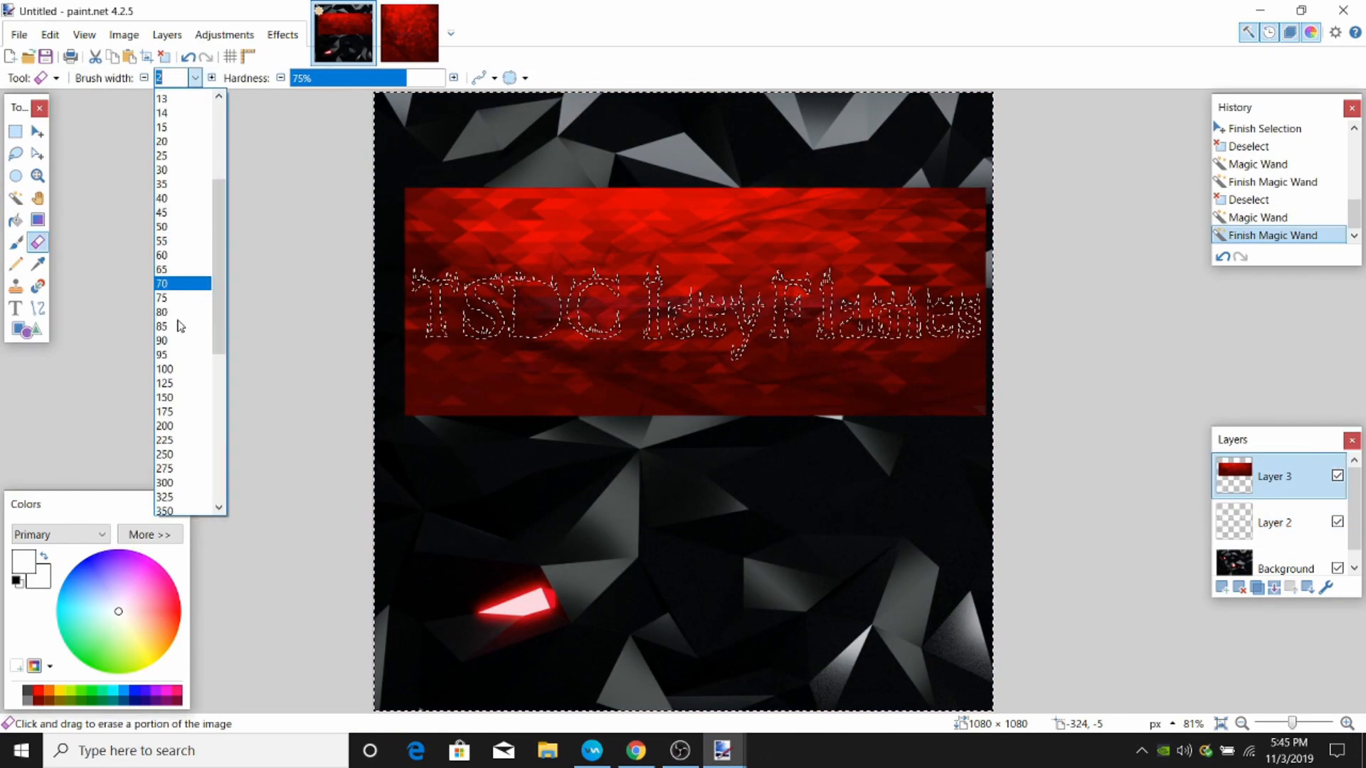
click(179, 402)
mouse_move(396, 411)
mouse_down()
mouse_move(882, 384)
mouse_move(992, 400)
mouse_up()
key(ctrl+d)
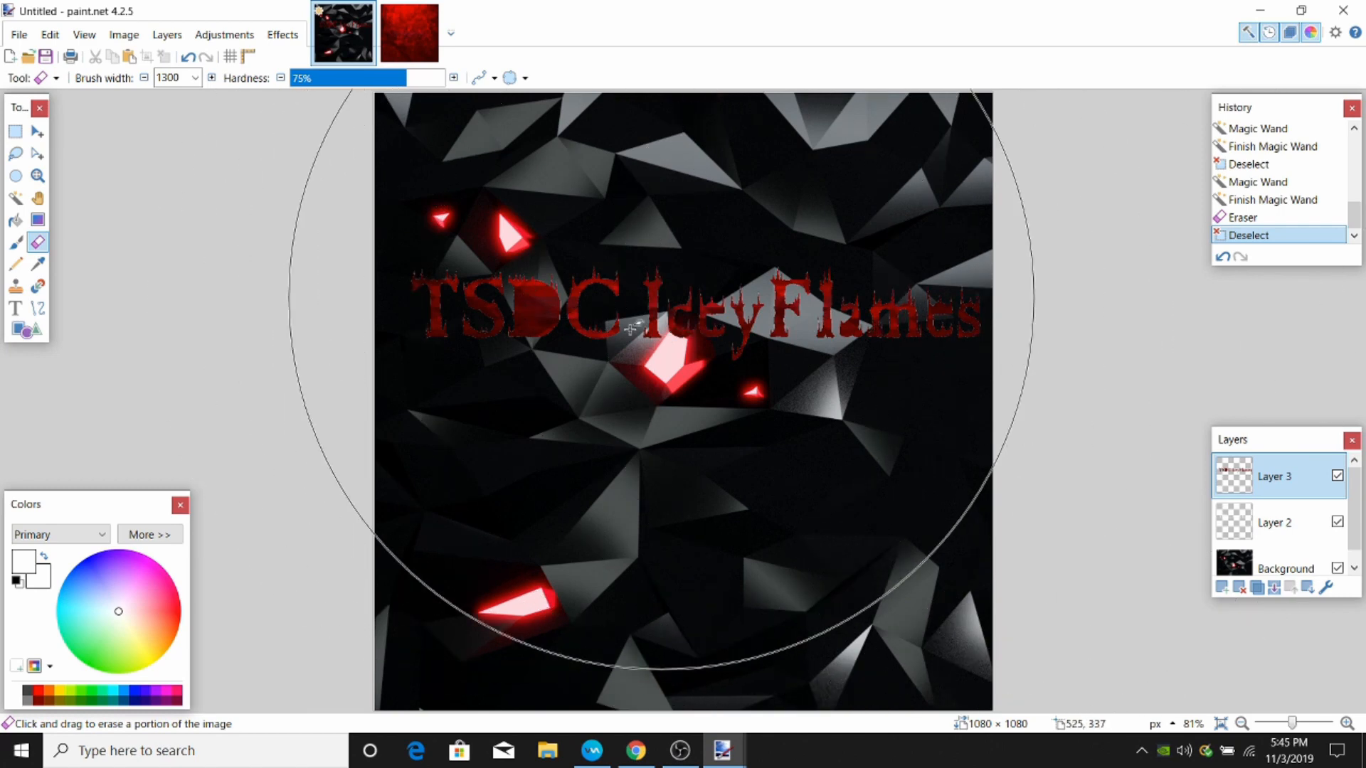
click(1256, 518)
click(1257, 491)
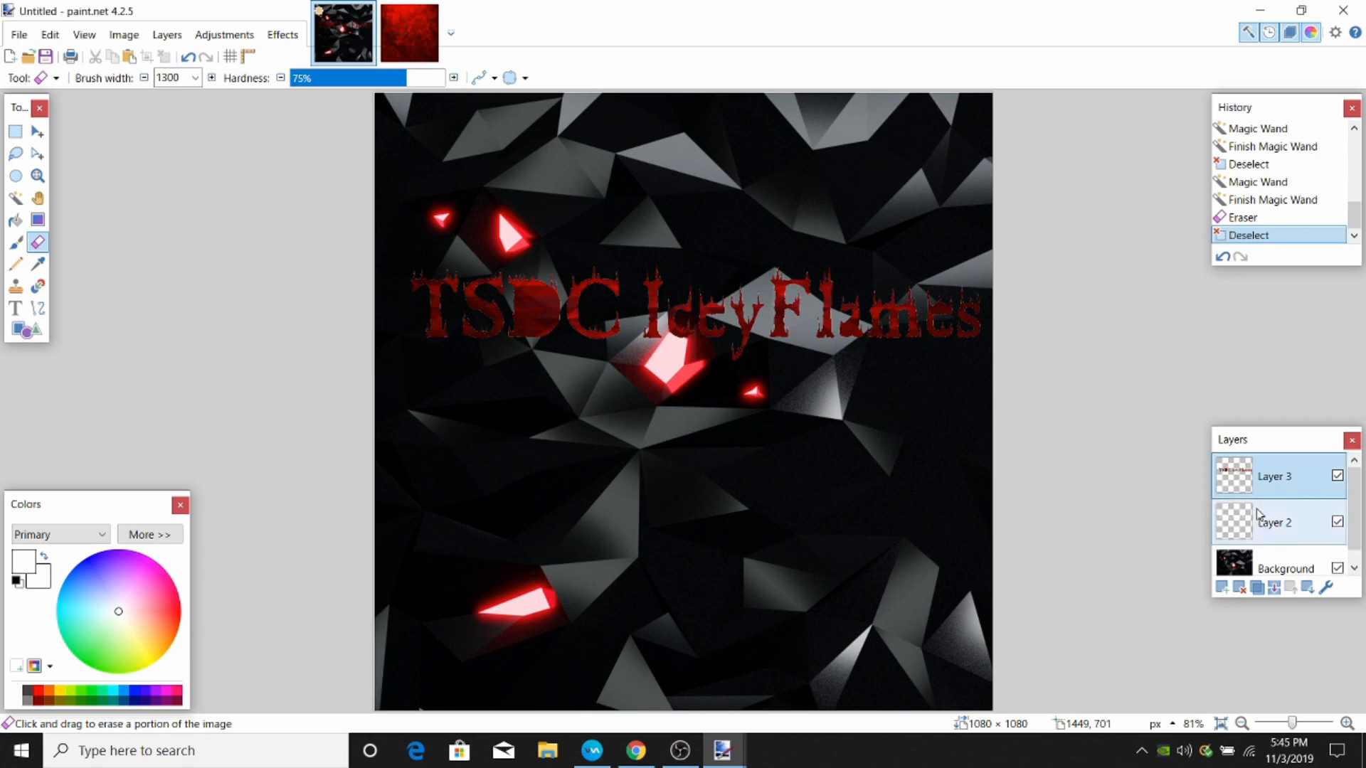
click(1259, 518)
click(1255, 485)
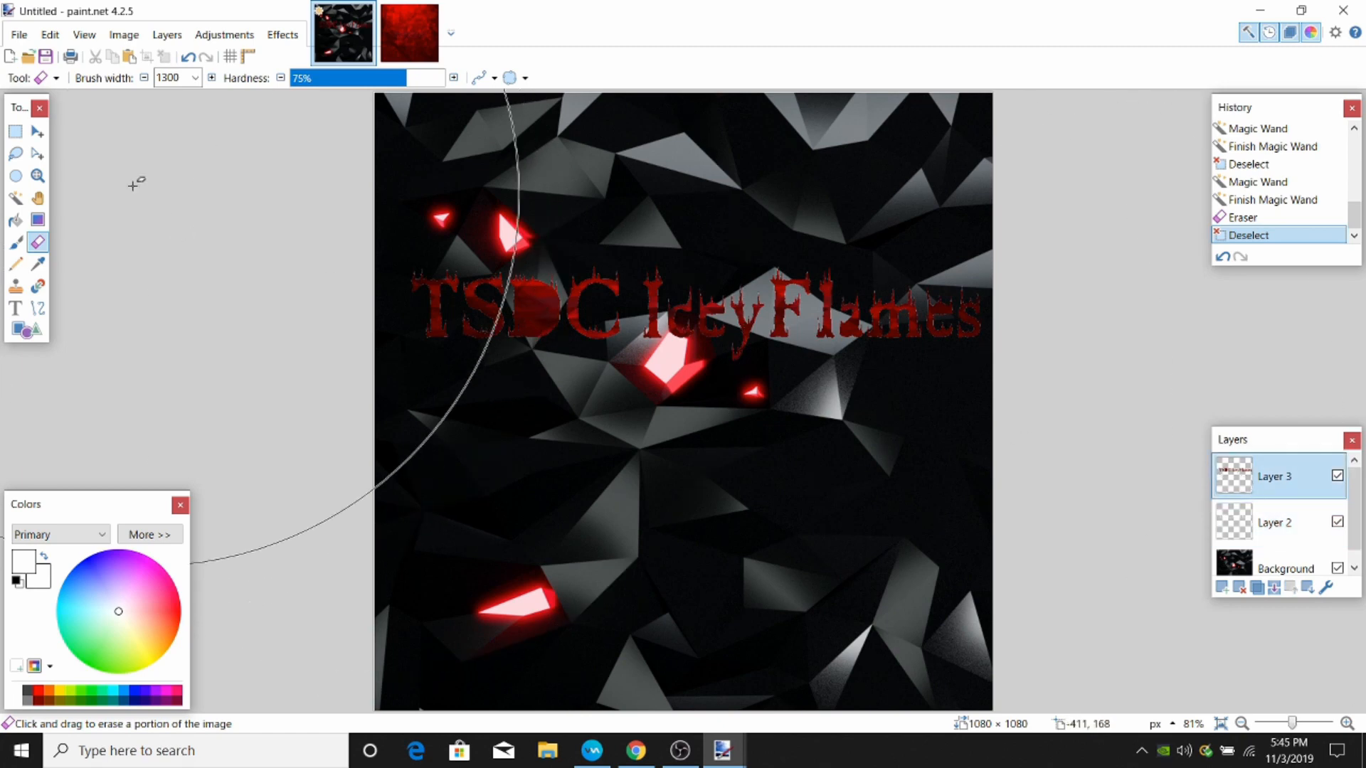
click(16, 198)
click(544, 313)
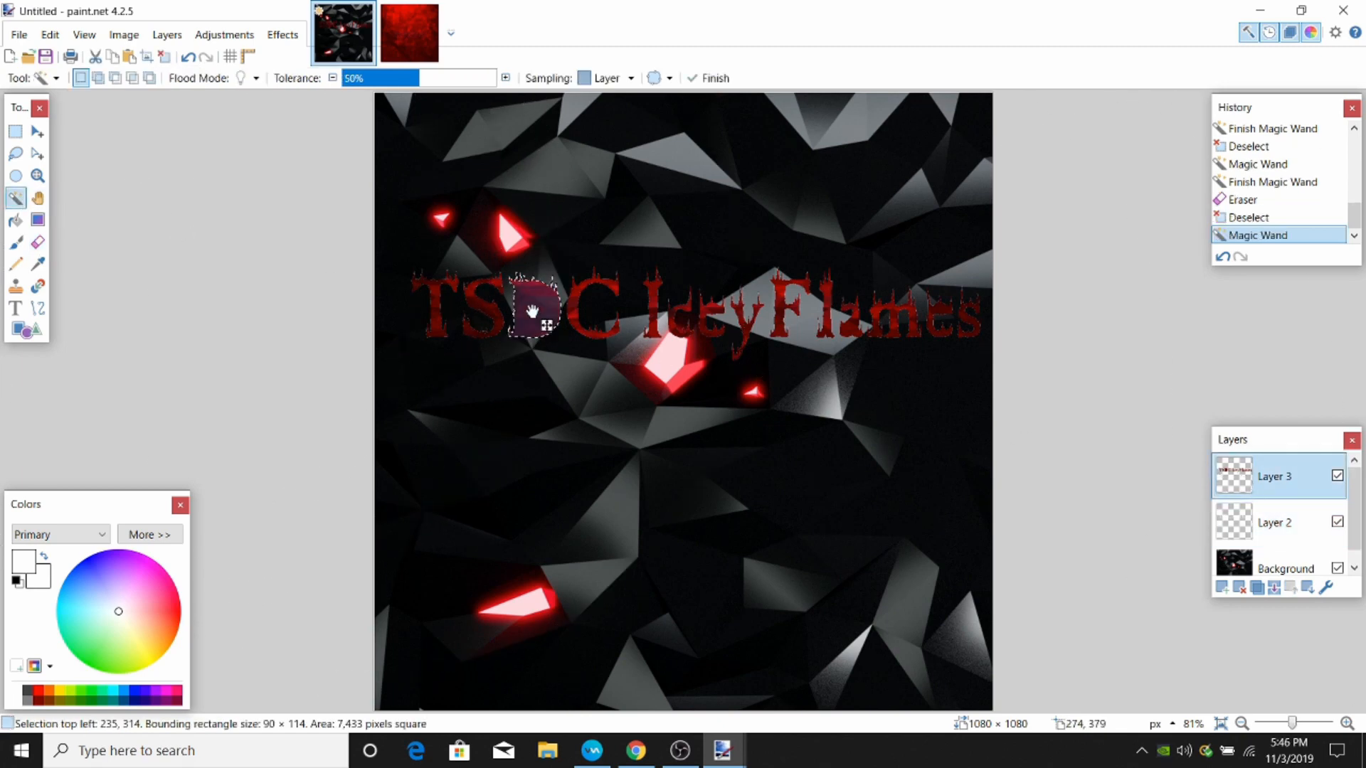
Select the inside of the letter D on Layer 2 with the Magic Wand, erase that area from Layer 3, and deselect
click(1269, 523)
key(ctrl+d)
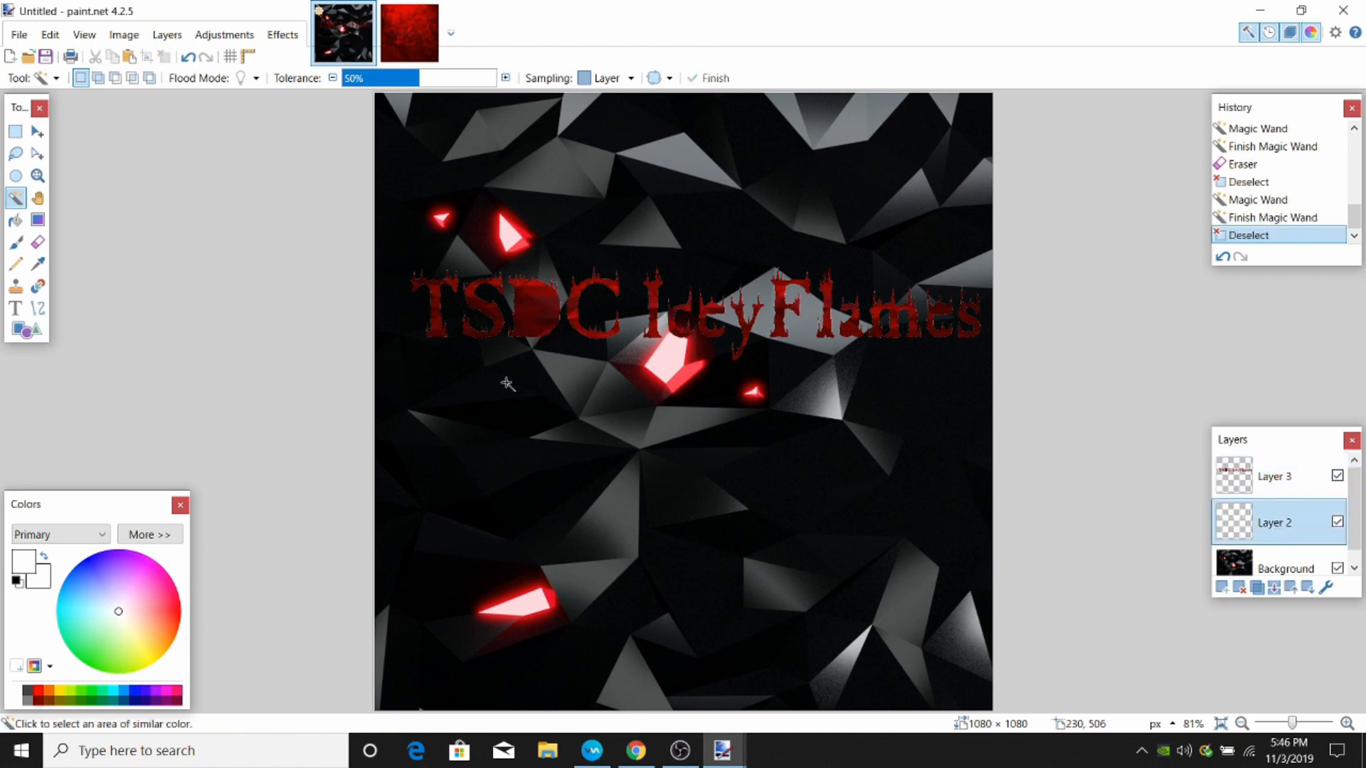
click(539, 302)
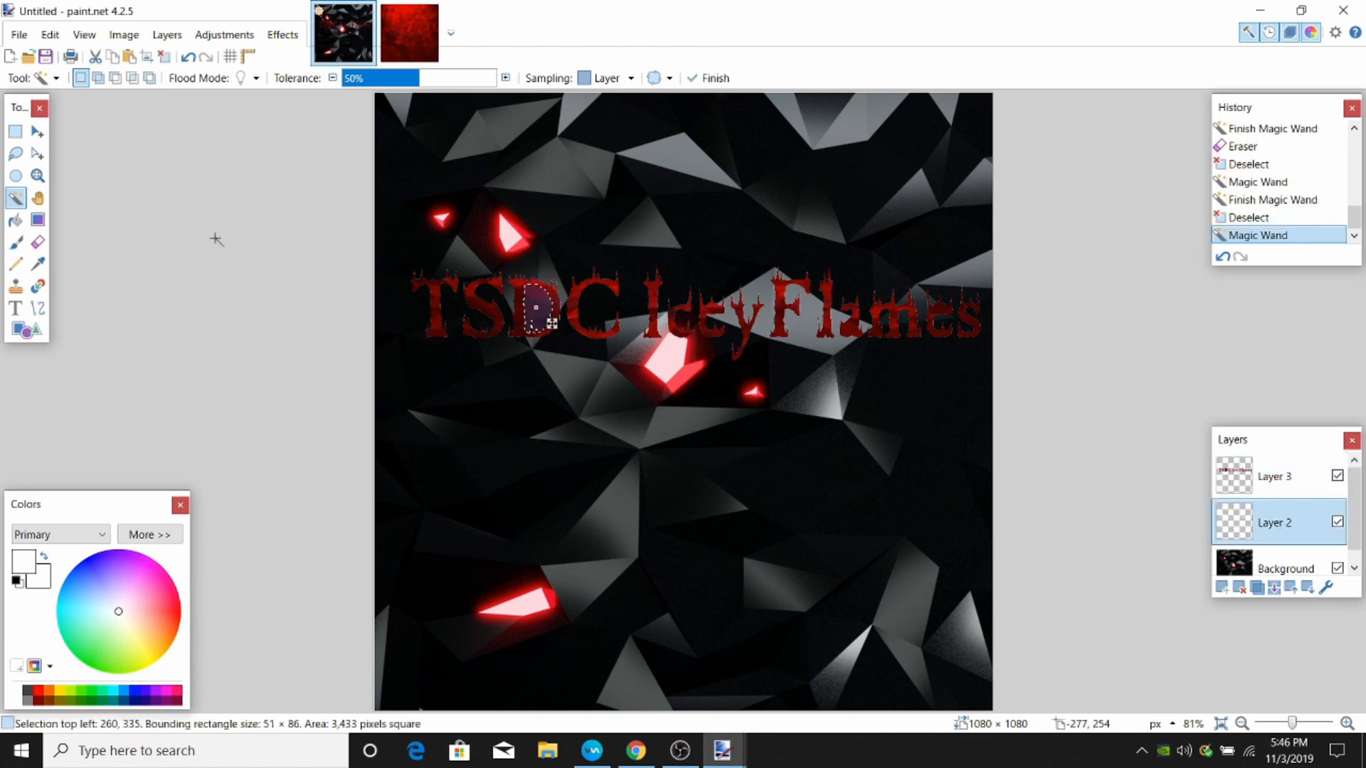
click(38, 242)
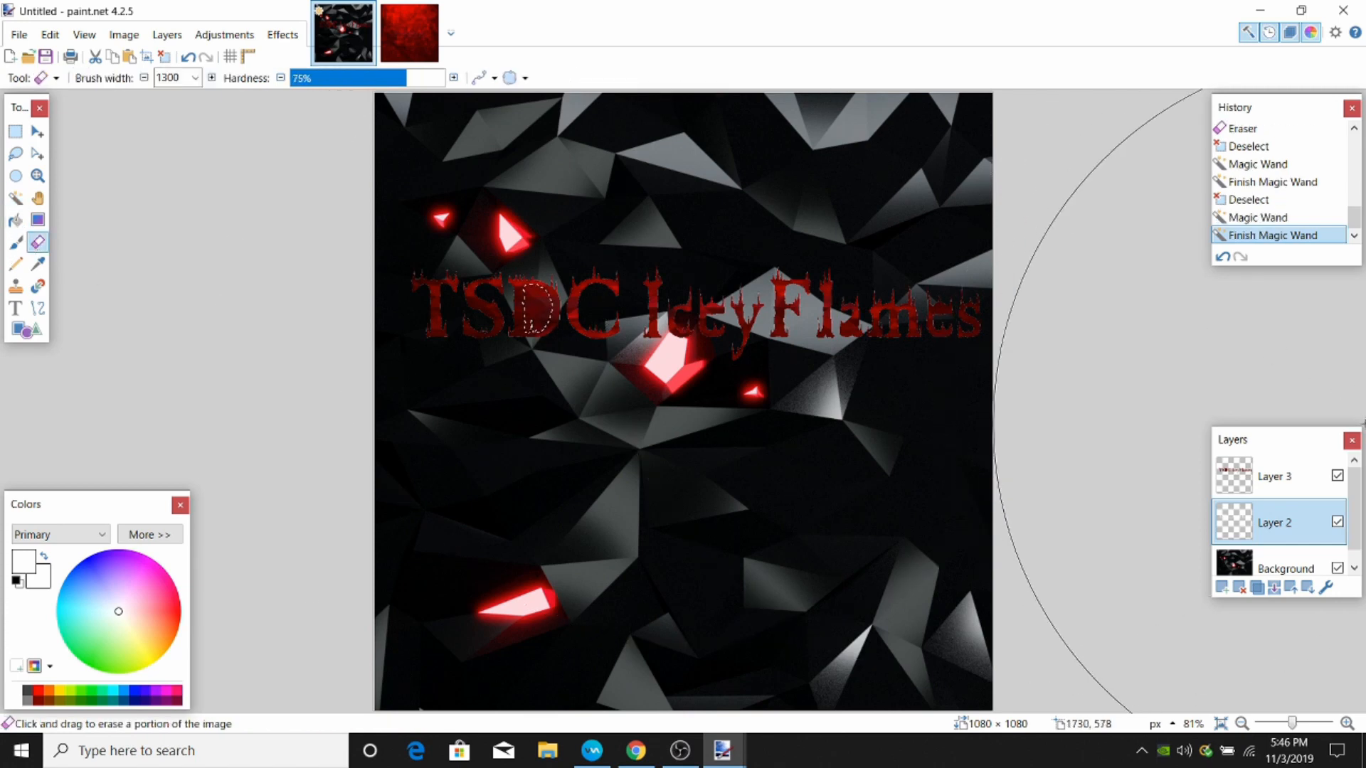
click(1255, 475)
mouse_move(572, 345)
mouse_down()
mouse_move(687, 382)
mouse_move(669, 427)
mouse_up()
key(ctrl+d)
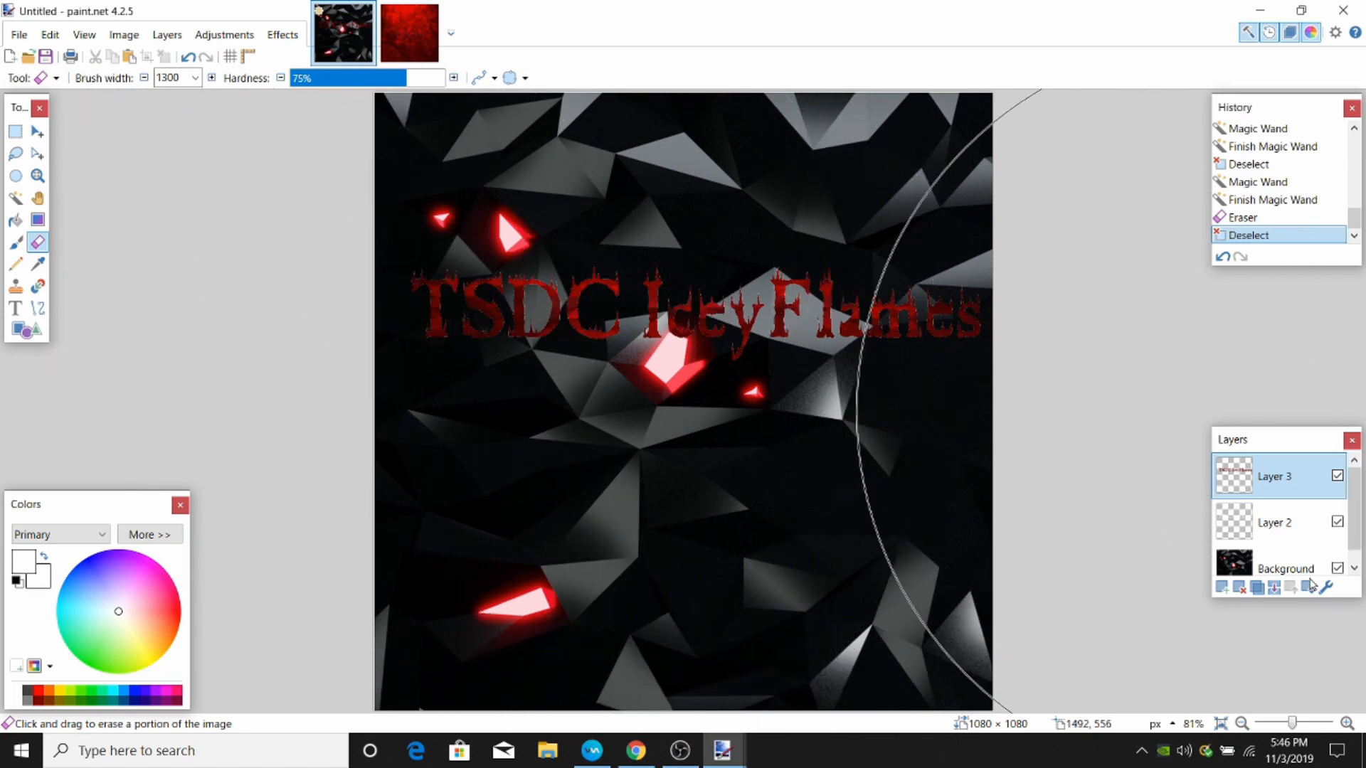
Merge Layer 3 down into Layer 2 and clear the selection
key(ctrl+a)
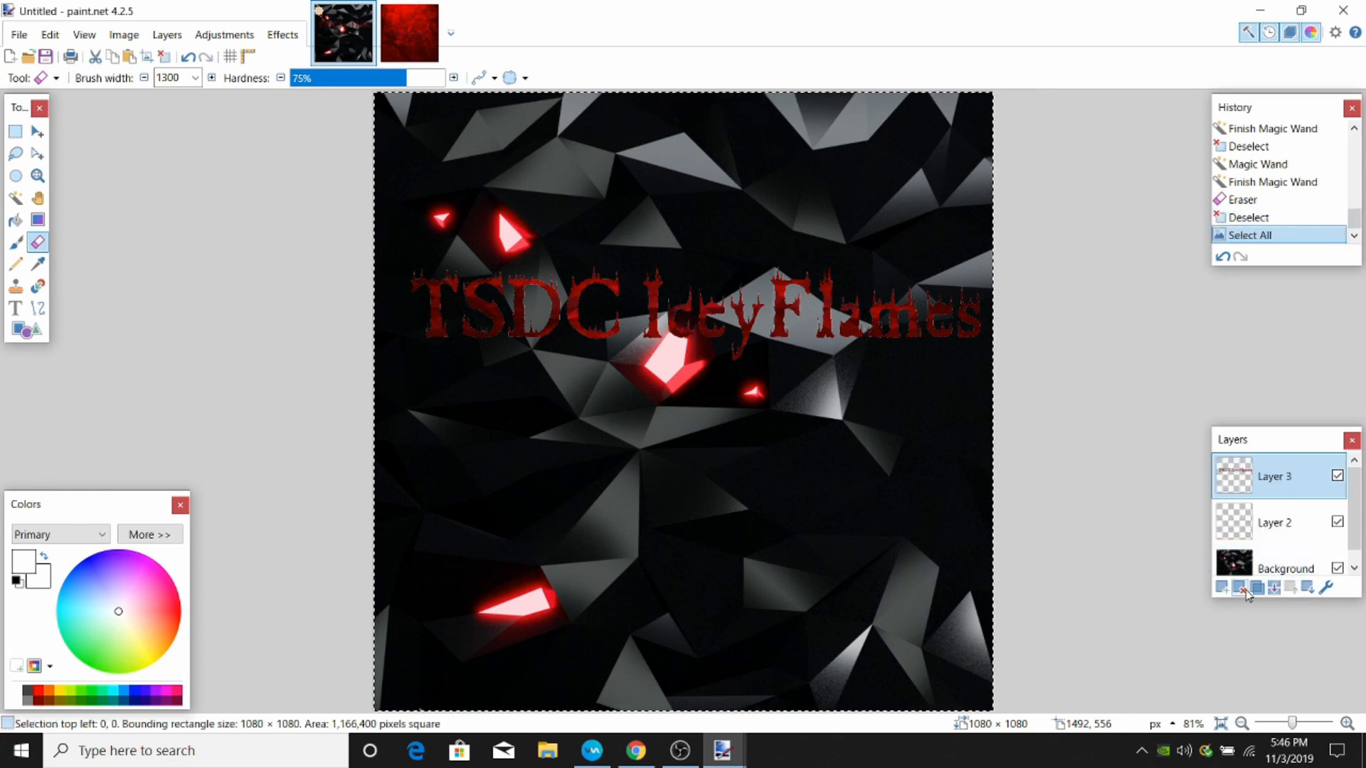
click(1277, 587)
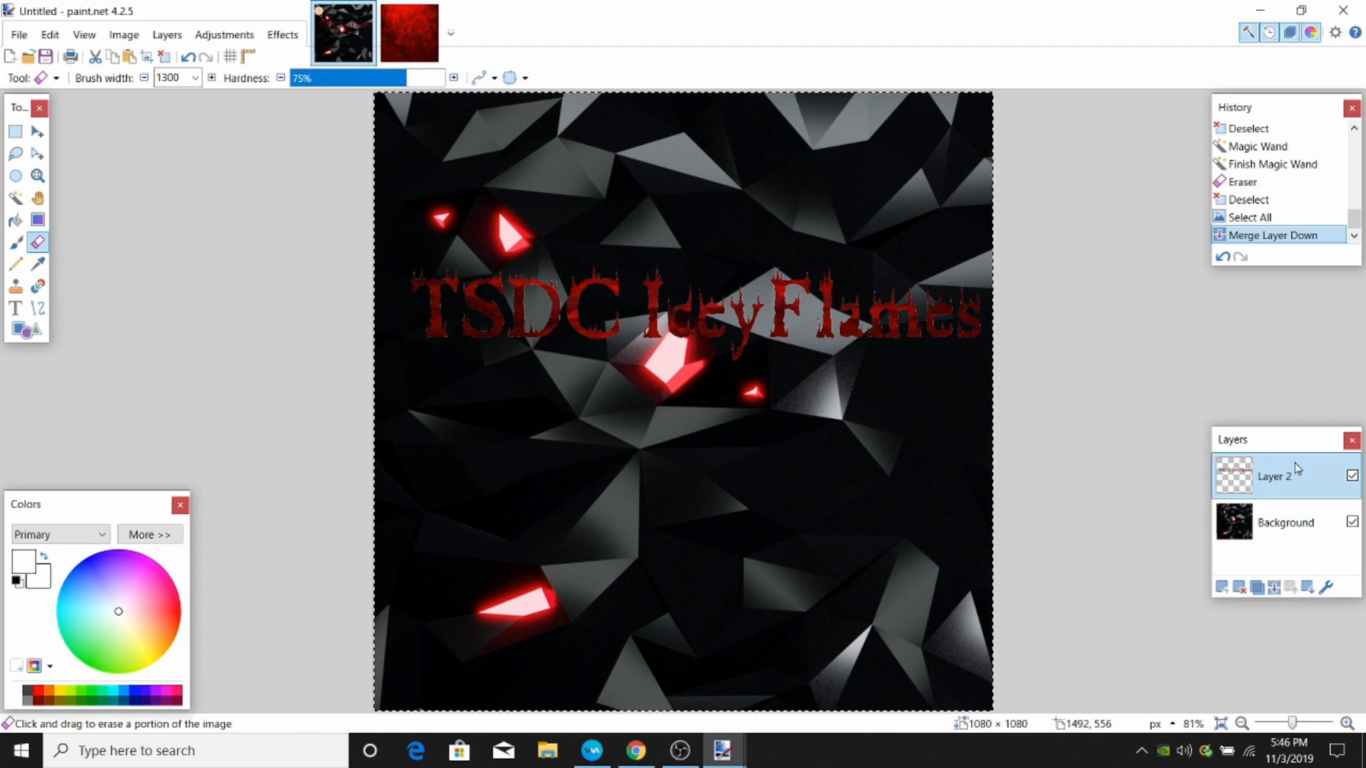
click(283, 34)
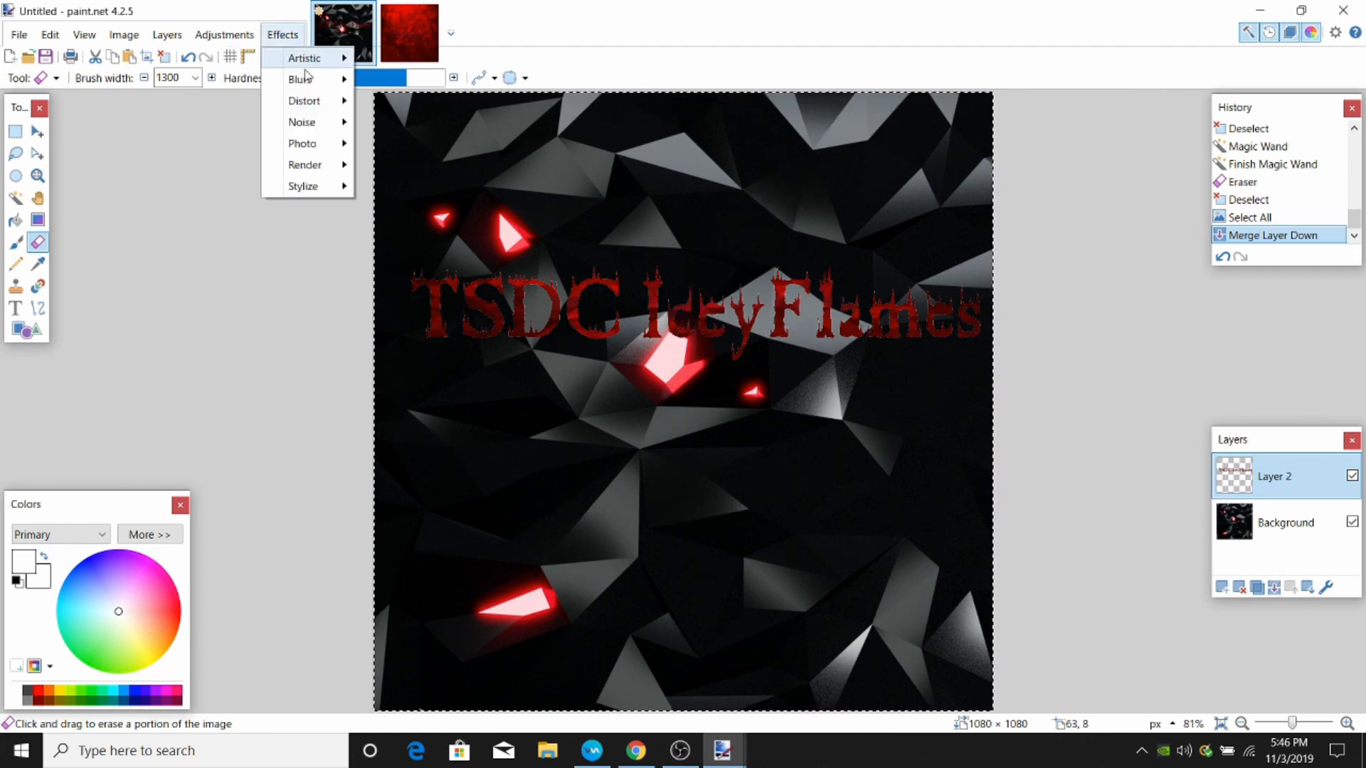
mouse_move(308, 142)
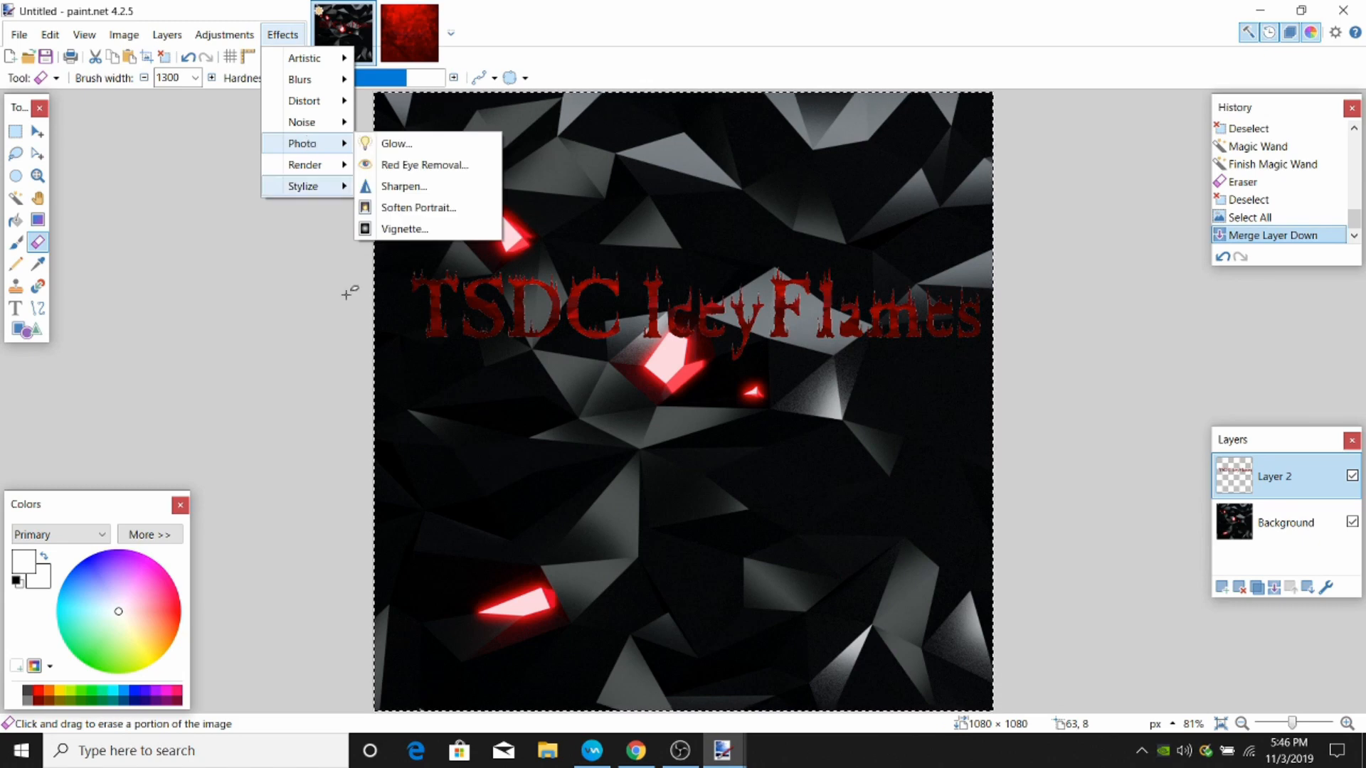
click(37, 131)
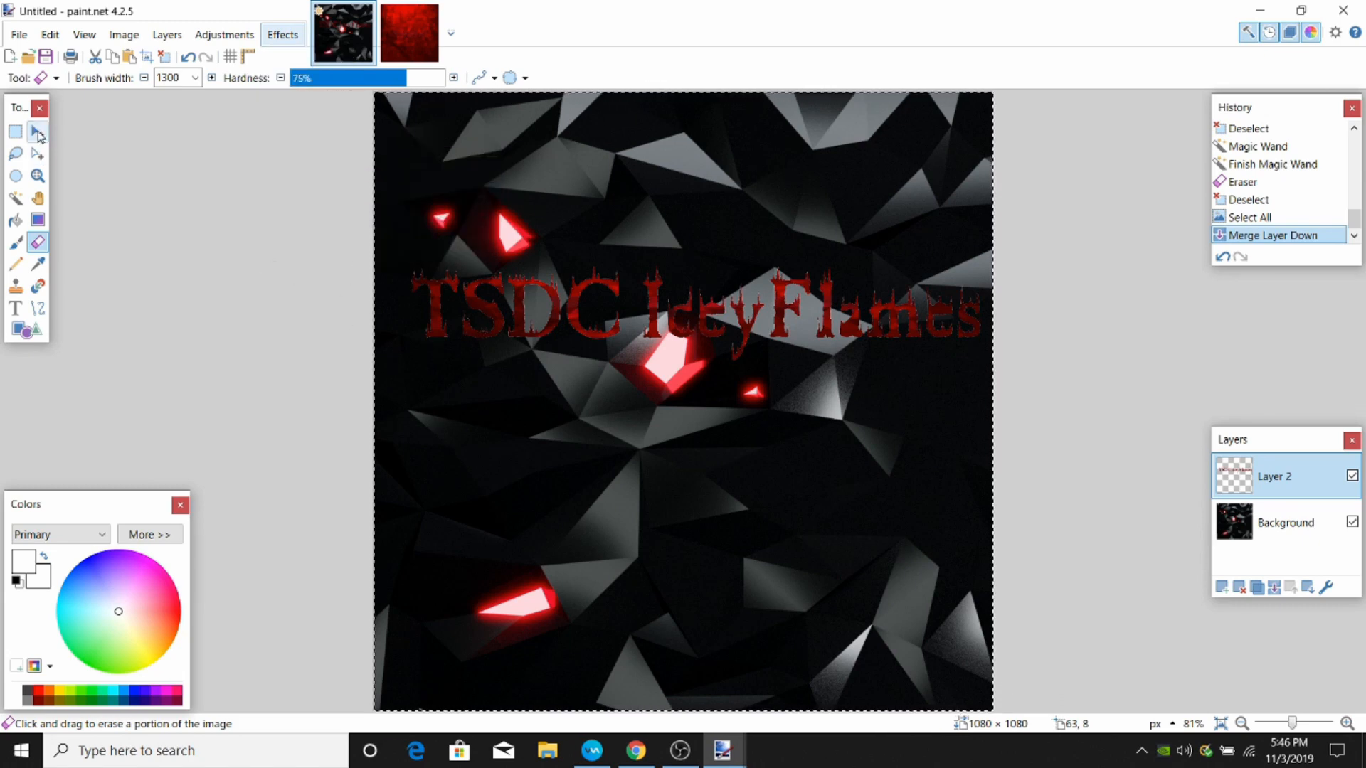
click(457, 383)
key(ctrl+d)
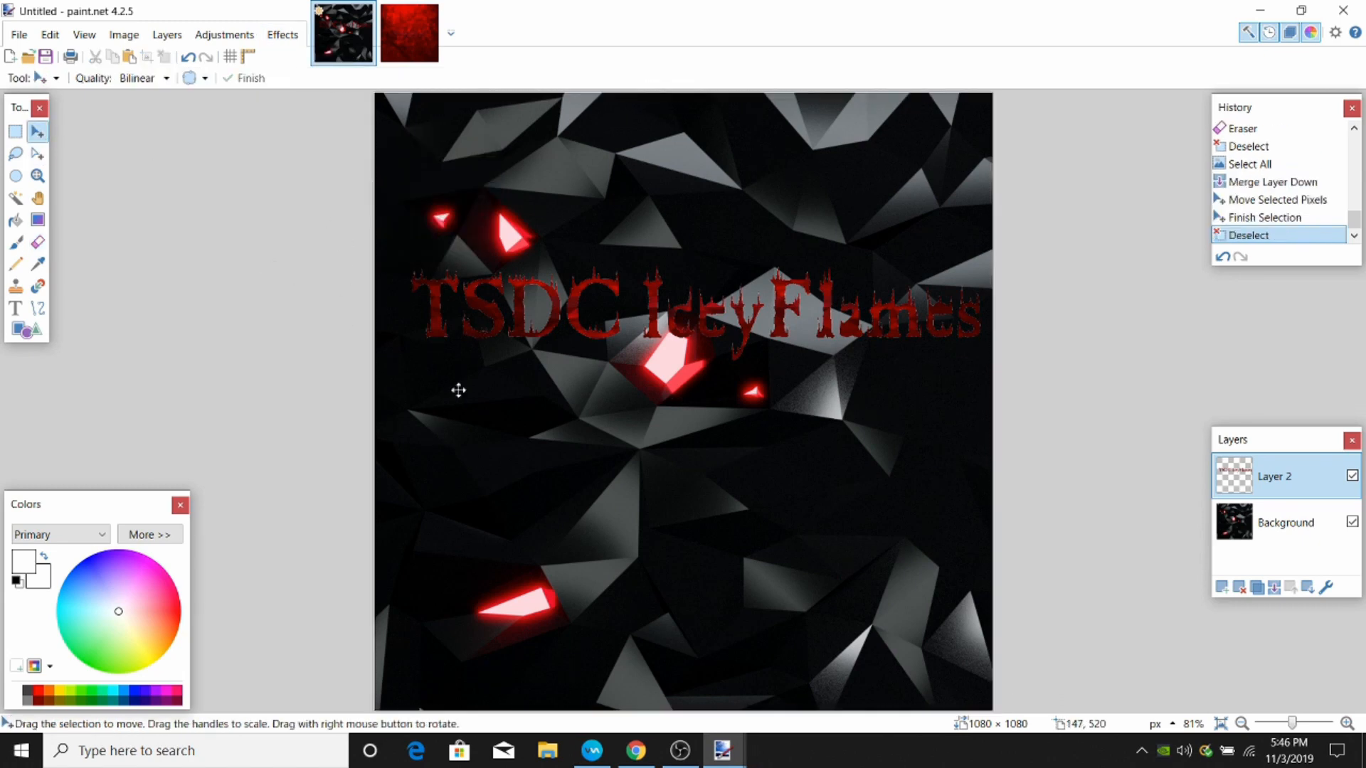
Apply a Glow effect to the text on Layer 2 with radius 10, brightness 24 and contrast 14
click(277, 35)
click(277, 35)
click(279, 34)
click(279, 34)
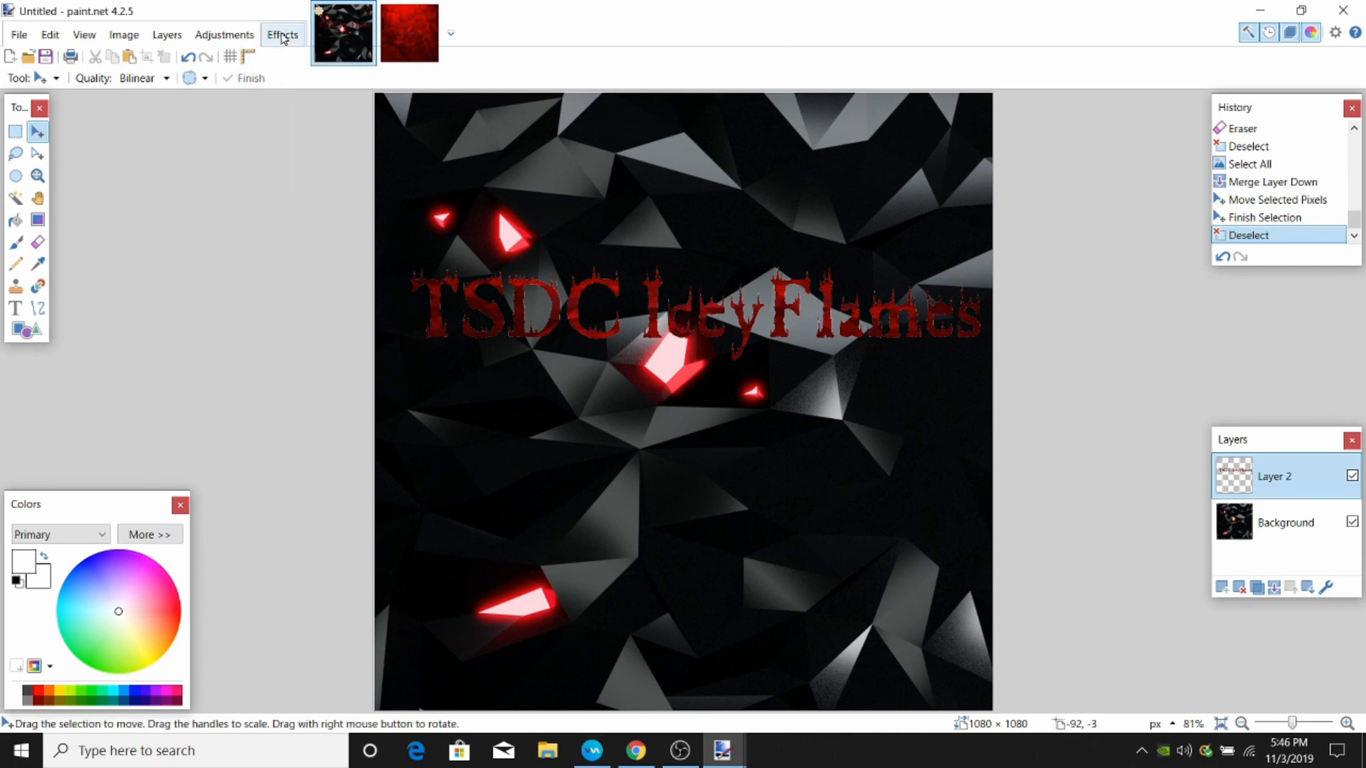
click(281, 34)
mouse_move(317, 143)
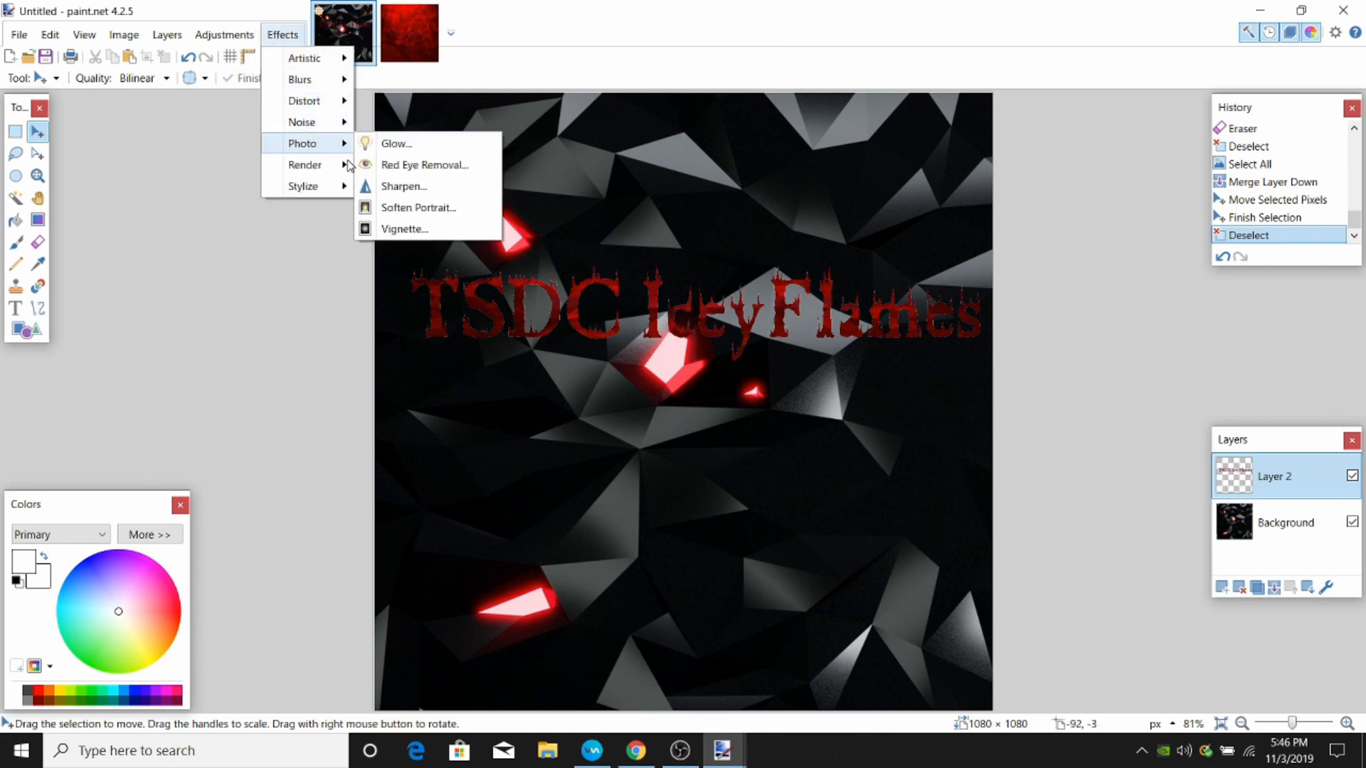
click(411, 151)
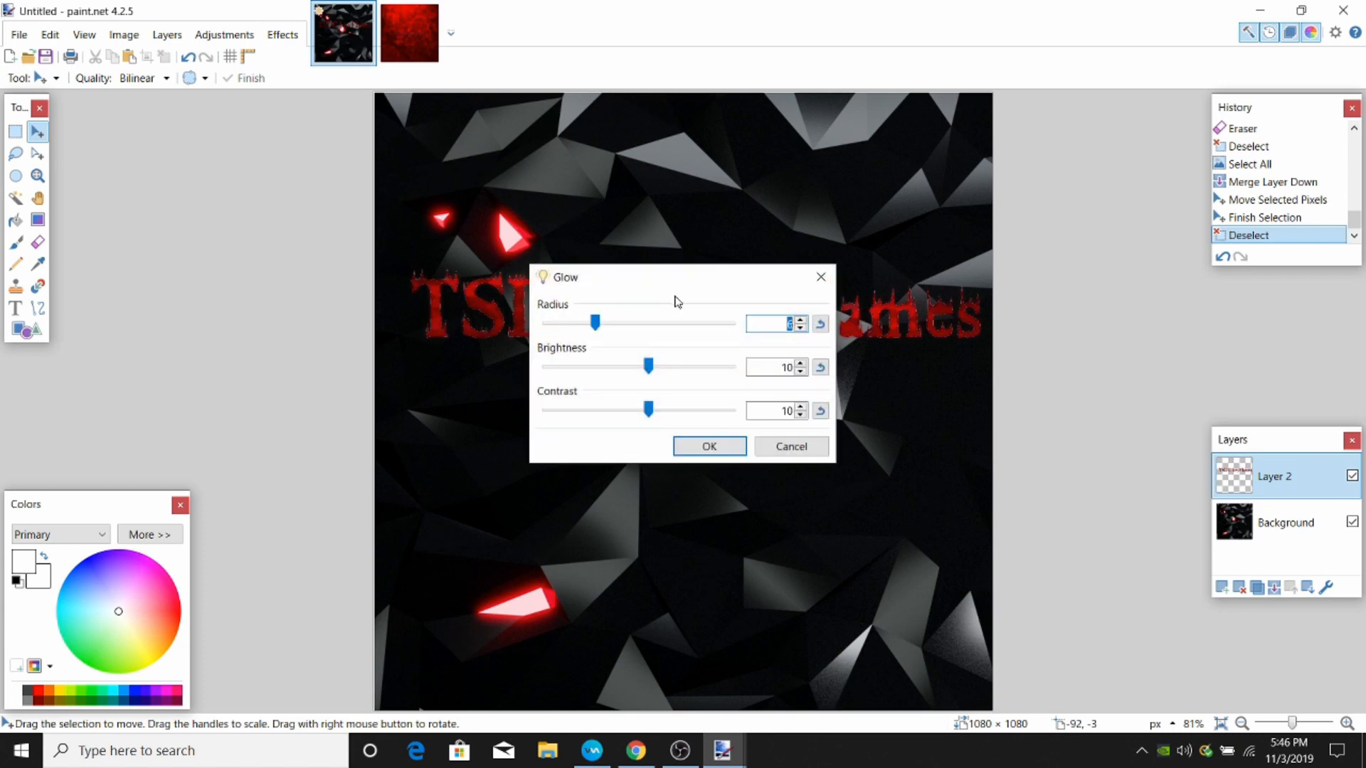
drag(674, 290, 817, 444)
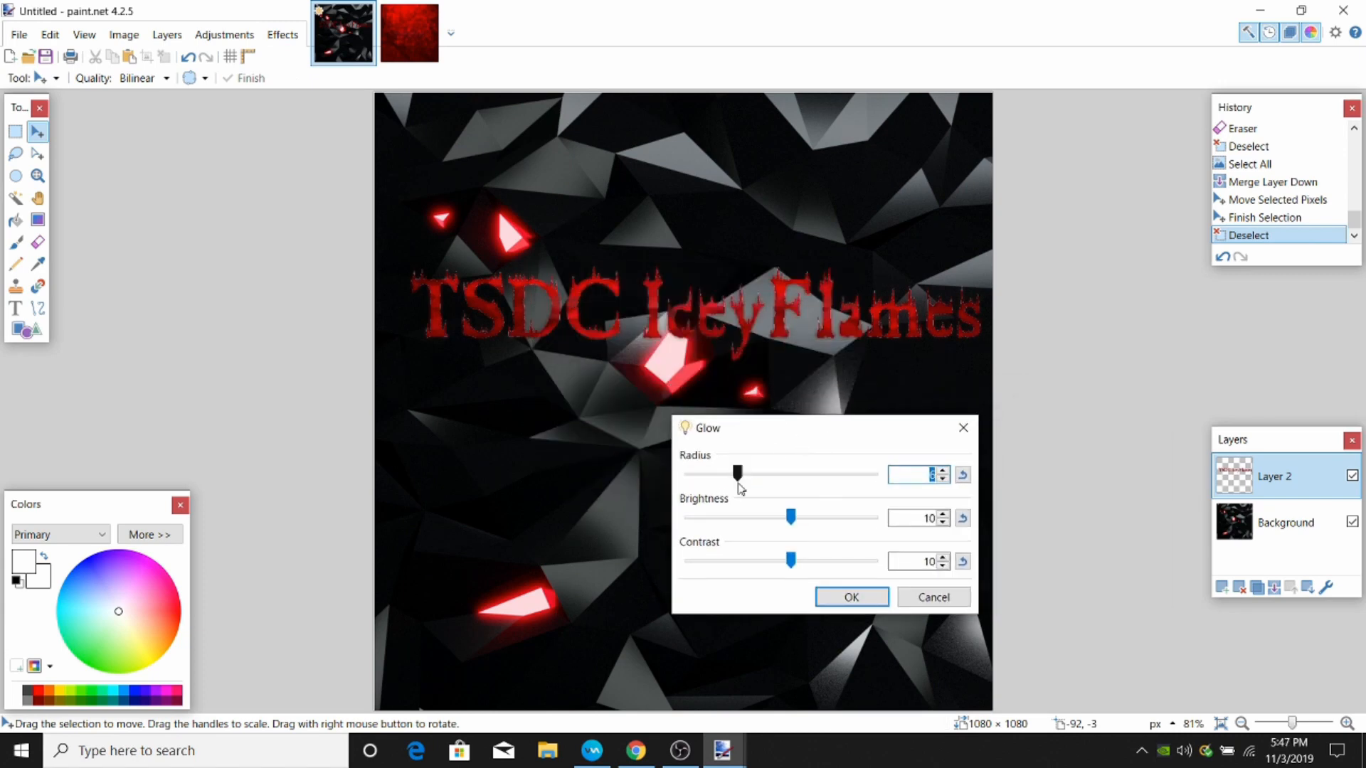
mouse_move(786, 519)
mouse_down()
mouse_move(820, 518)
mouse_move(791, 511)
mouse_up()
mouse_move(791, 562)
mouse_down()
mouse_move(804, 562)
mouse_move(746, 562)
mouse_move(794, 563)
mouse_up()
drag(736, 483, 786, 482)
mouse_move(802, 530)
mouse_down()
mouse_move(824, 530)
mouse_move(808, 529)
mouse_up()
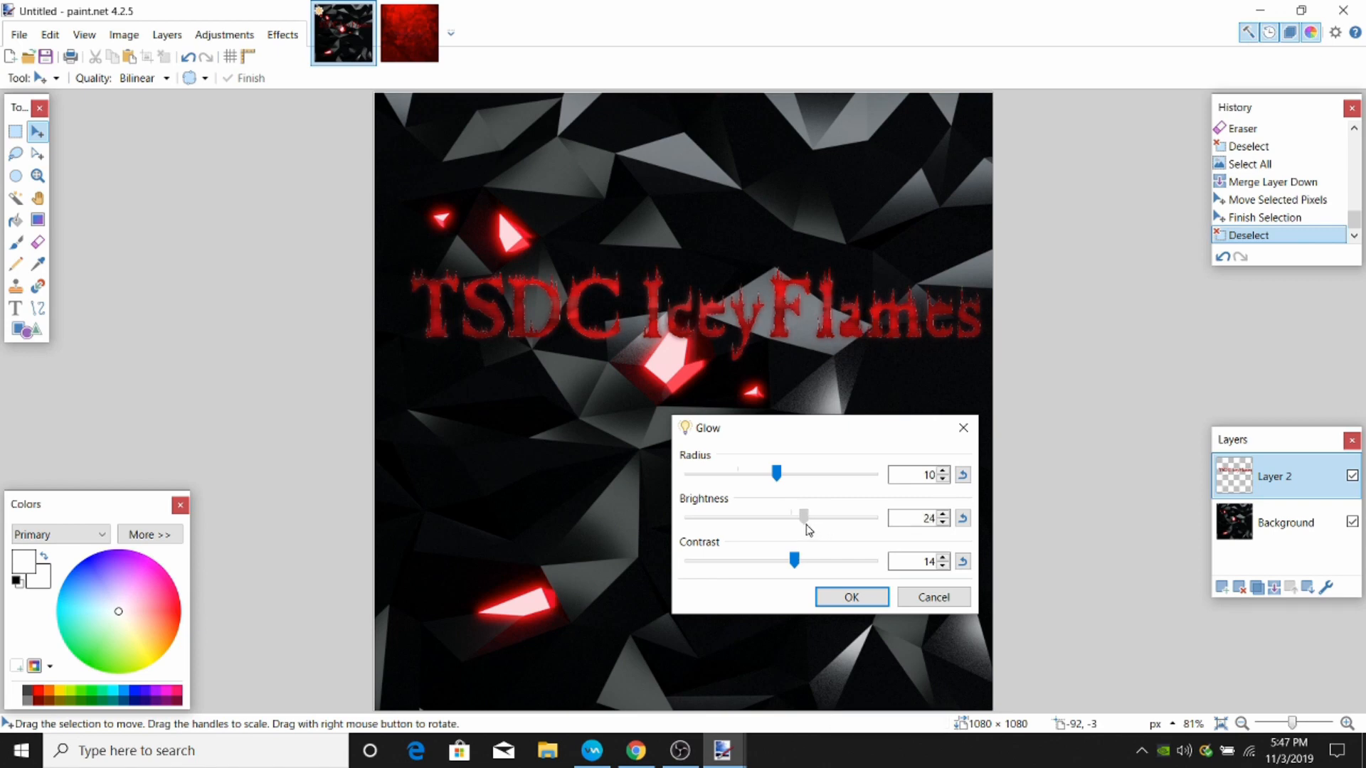
click(851, 597)
Apply a Hue / Saturation adjustment to the text layer with hue -1, saturation 100 and lightness 0
click(296, 43)
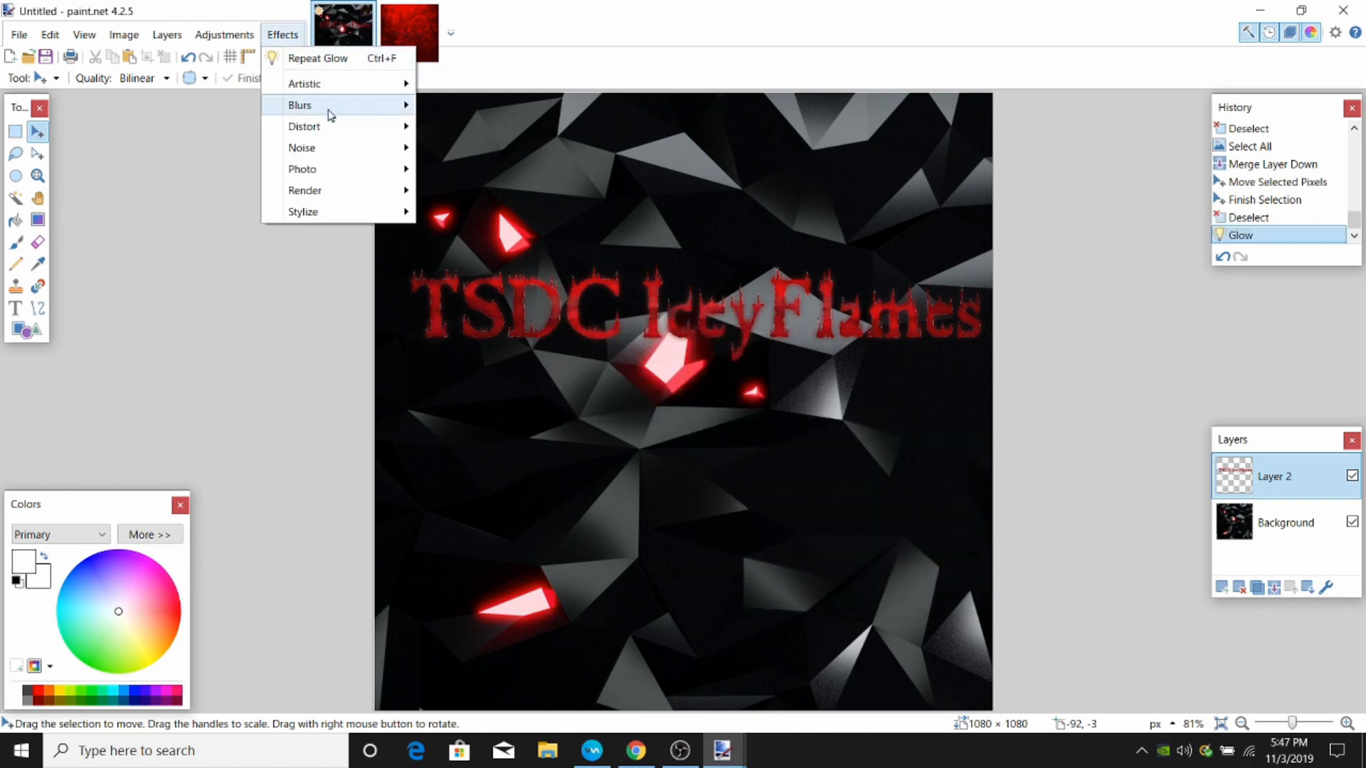
mouse_move(218, 41)
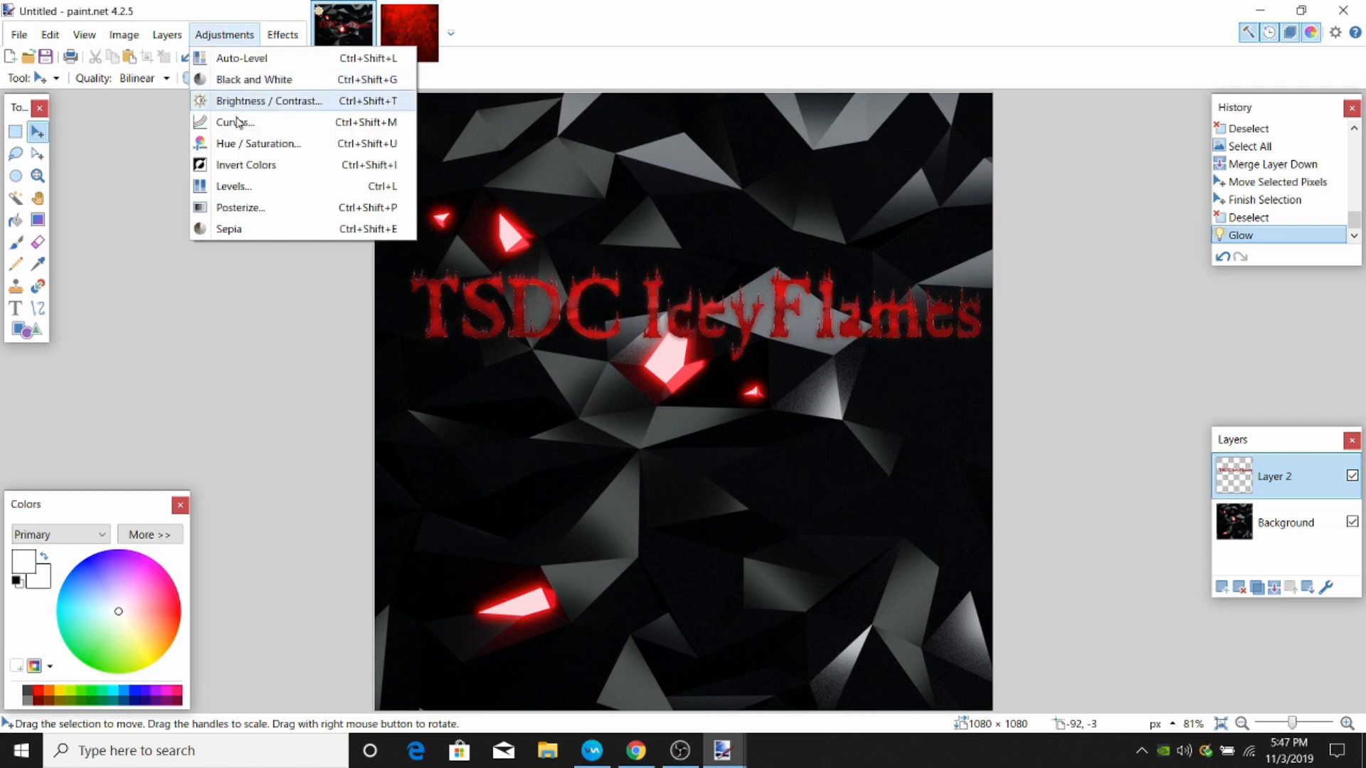
click(245, 143)
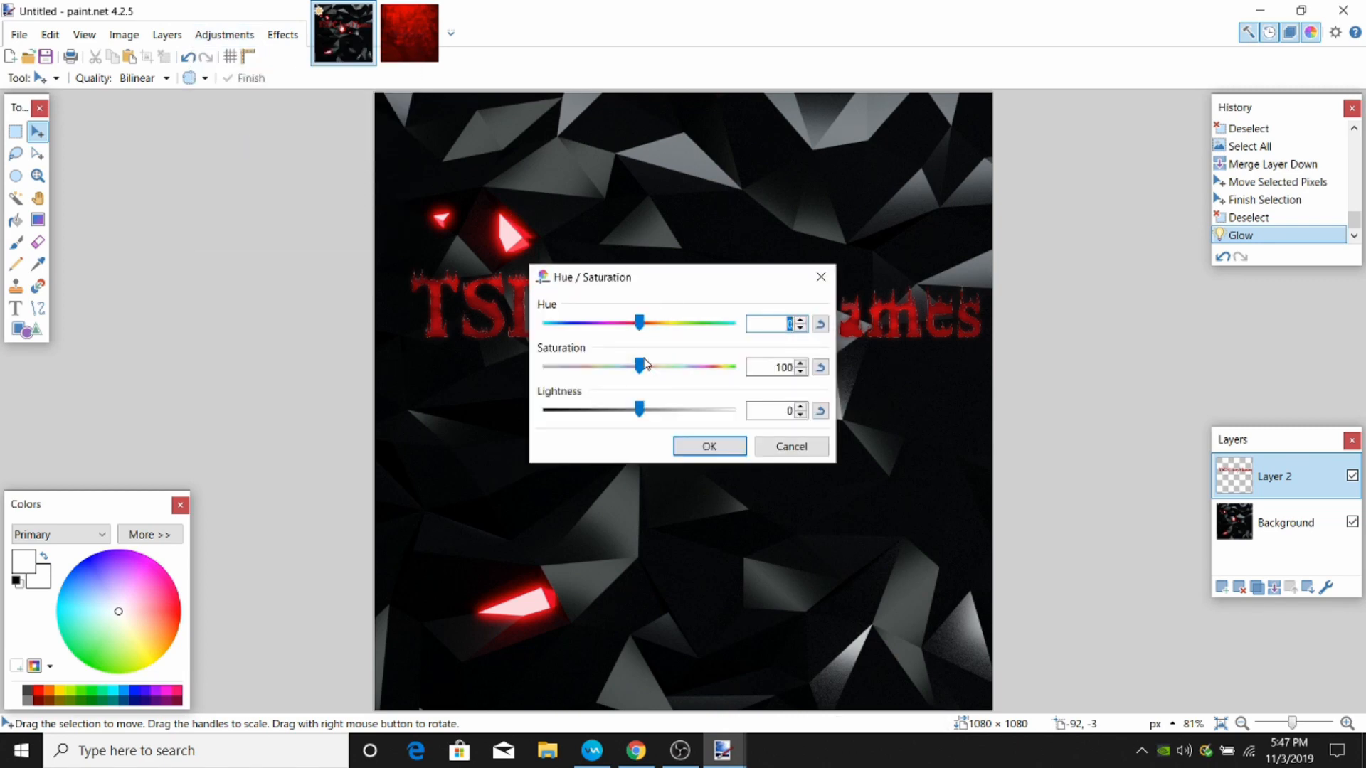
drag(640, 411, 627, 411)
drag(639, 327, 641, 326)
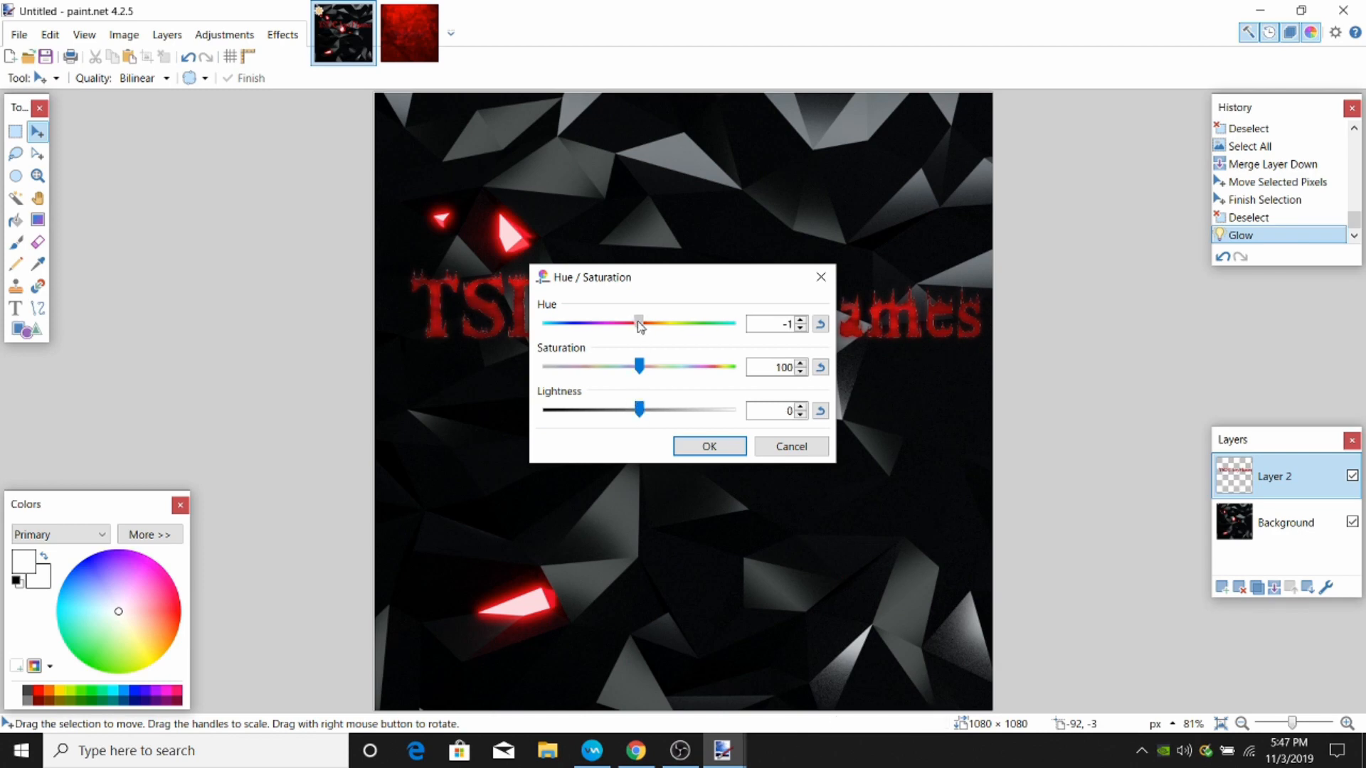
click(711, 445)
Apply a second Glow to the text with radius 10, contrast 14 and a lower brightness
click(282, 34)
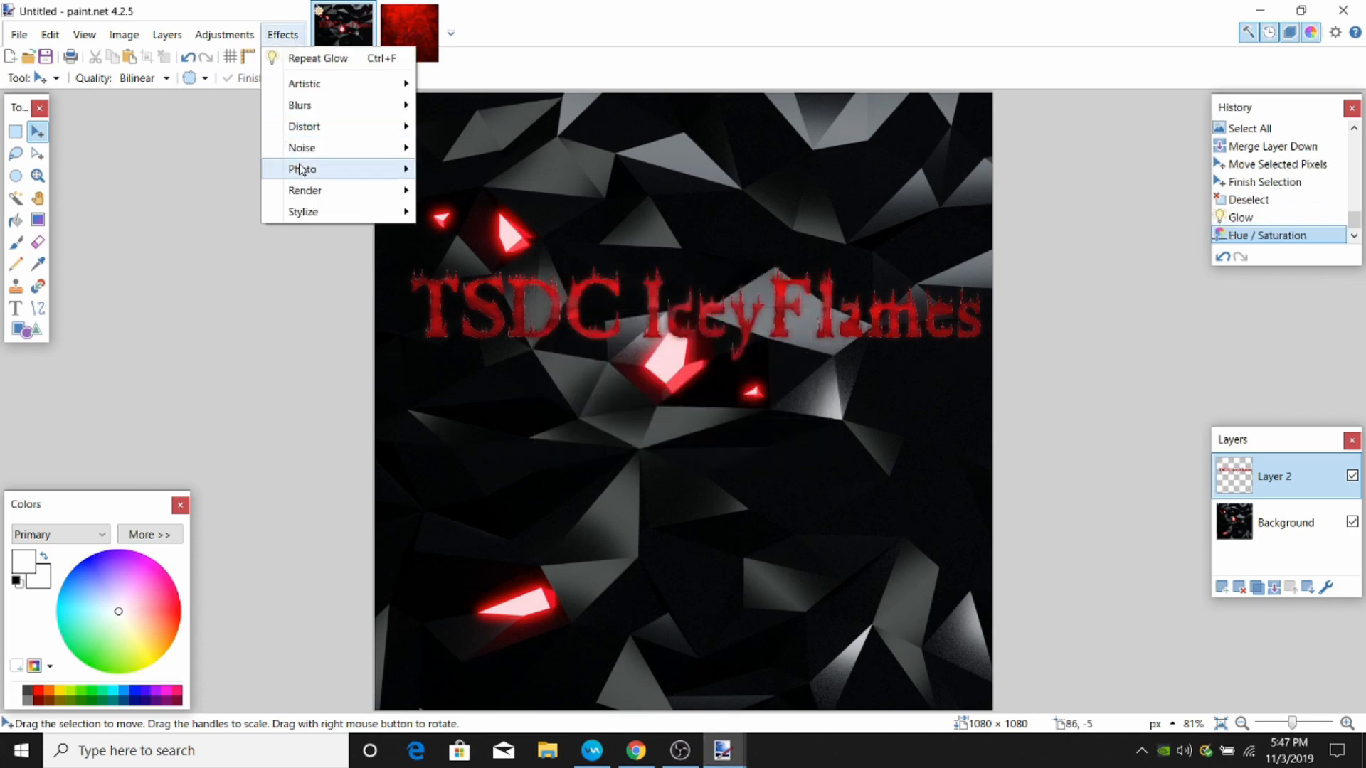
mouse_move(307, 171)
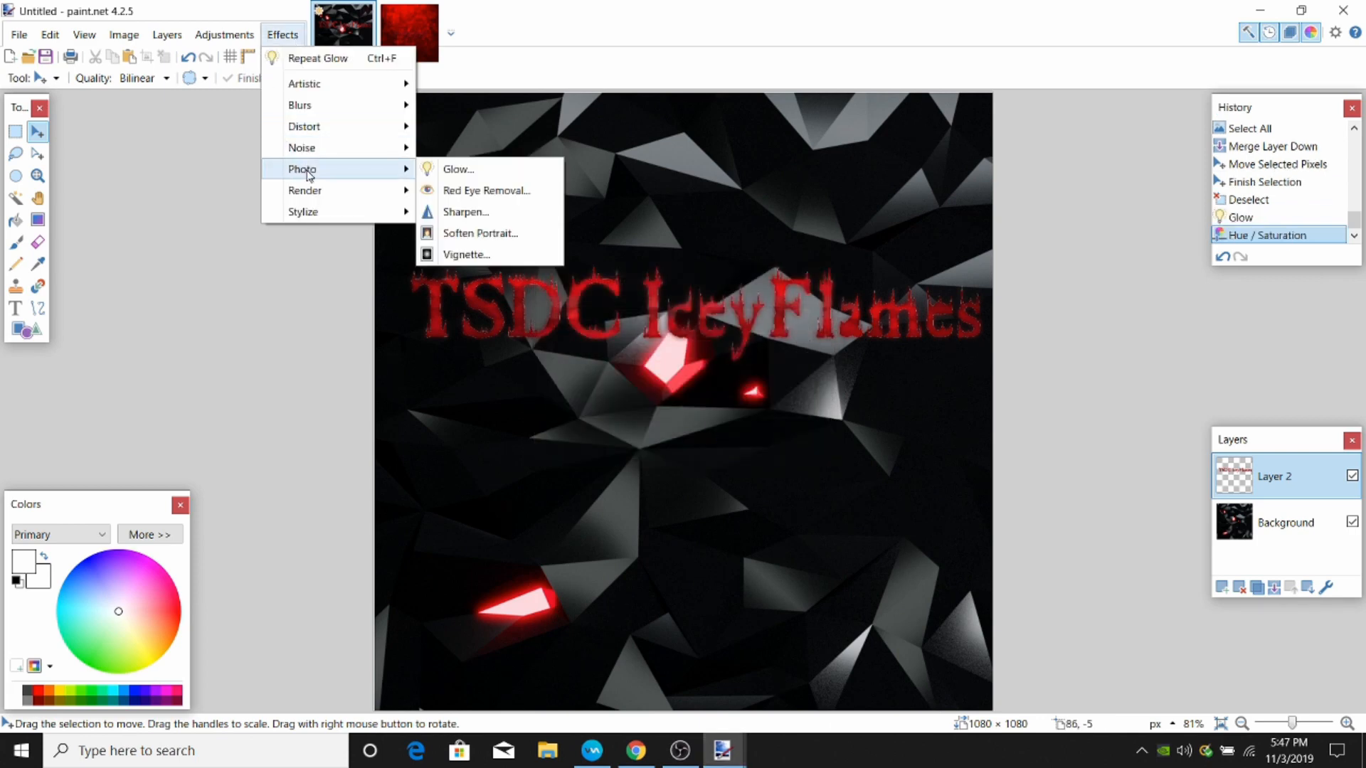
click(484, 177)
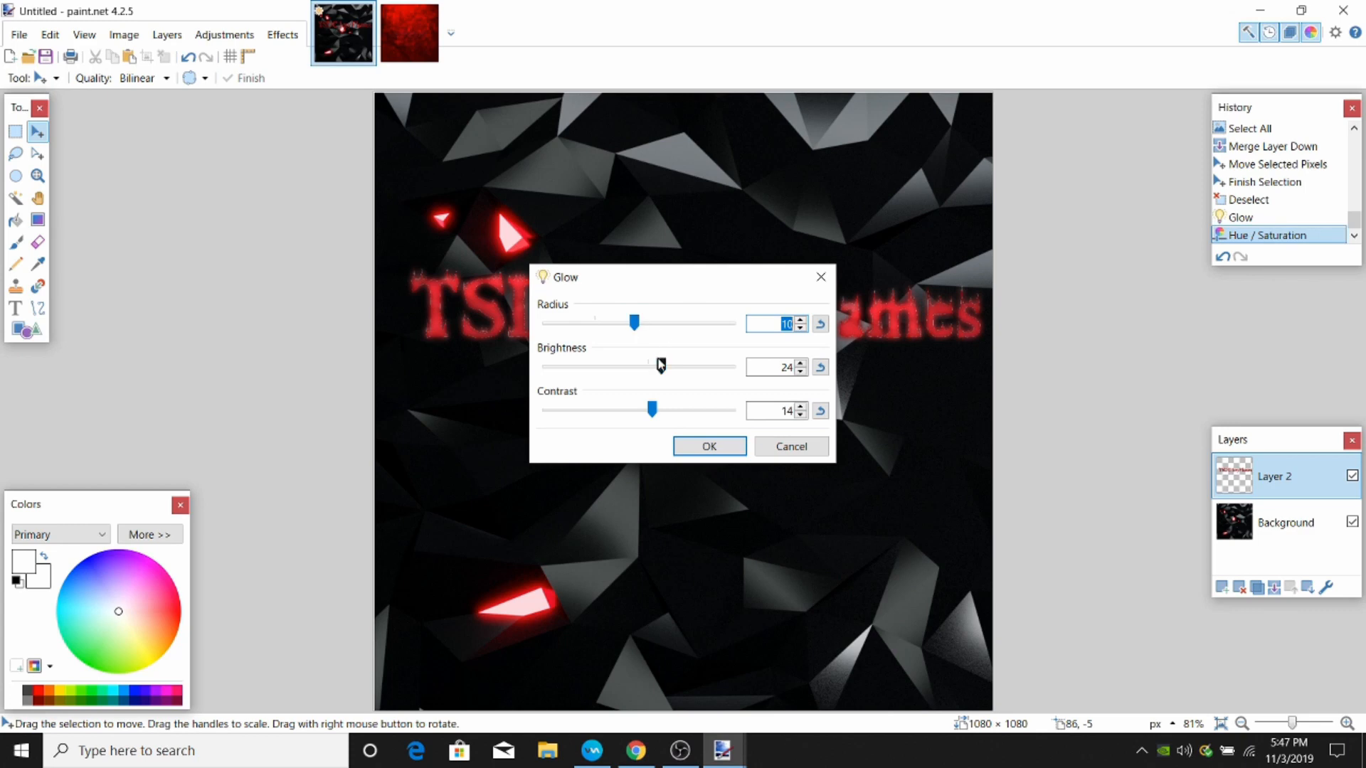
drag(660, 365, 634, 367)
click(712, 447)
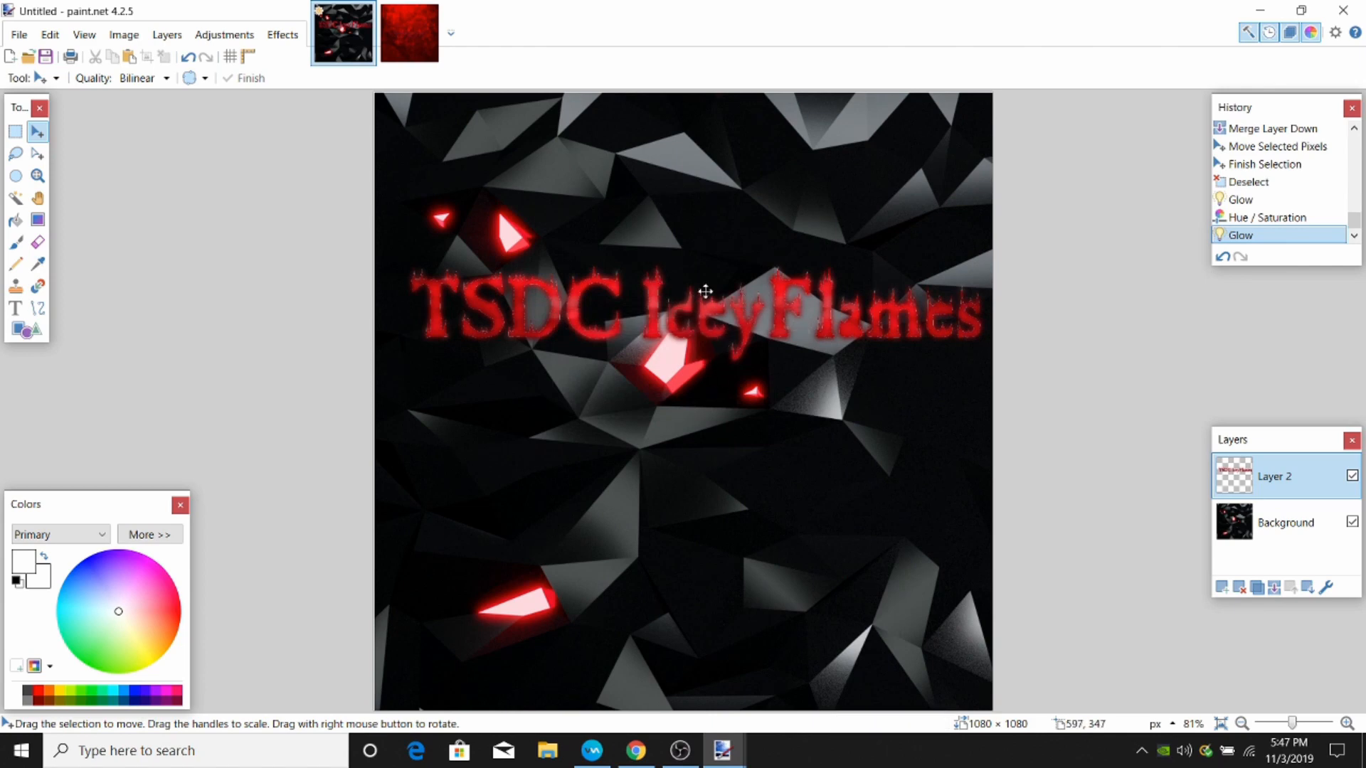
Sharpen the text on Layer 2 with an amount of 2
click(282, 34)
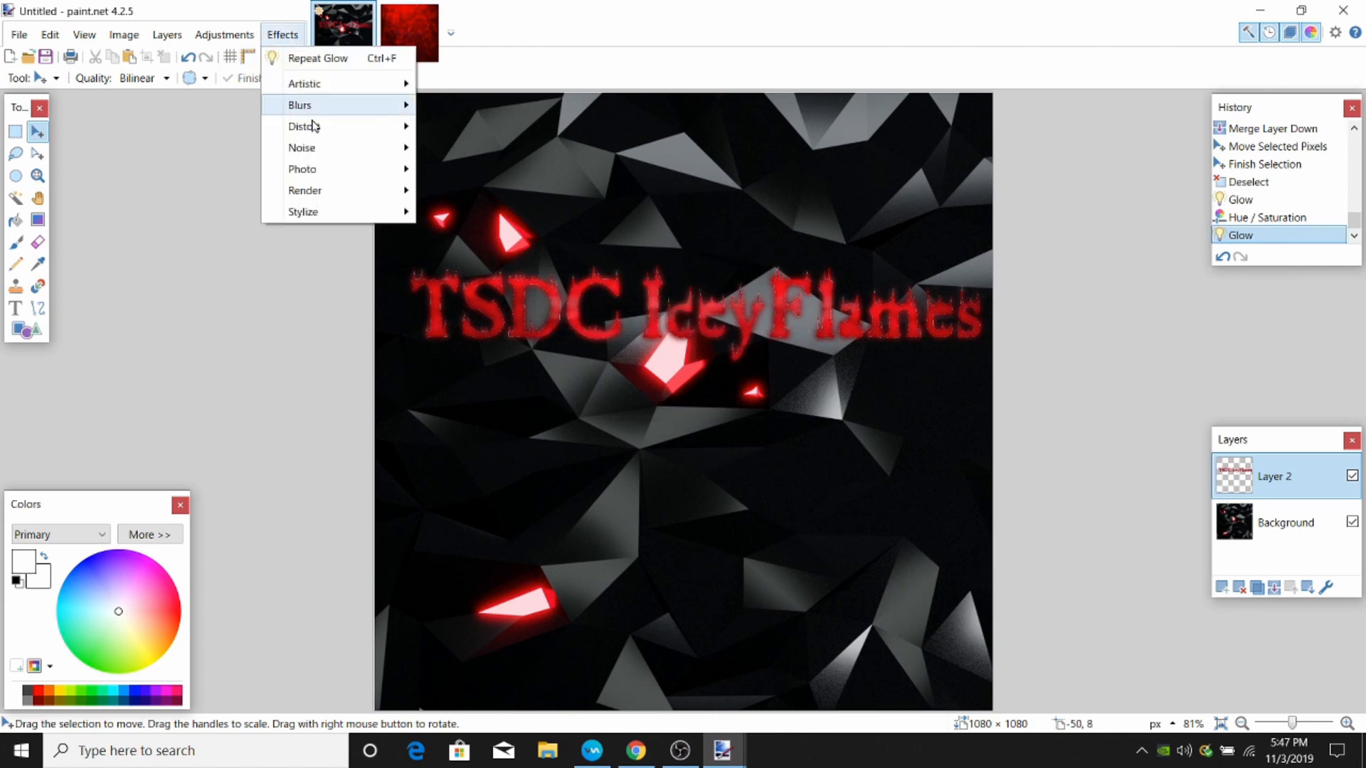
mouse_move(331, 170)
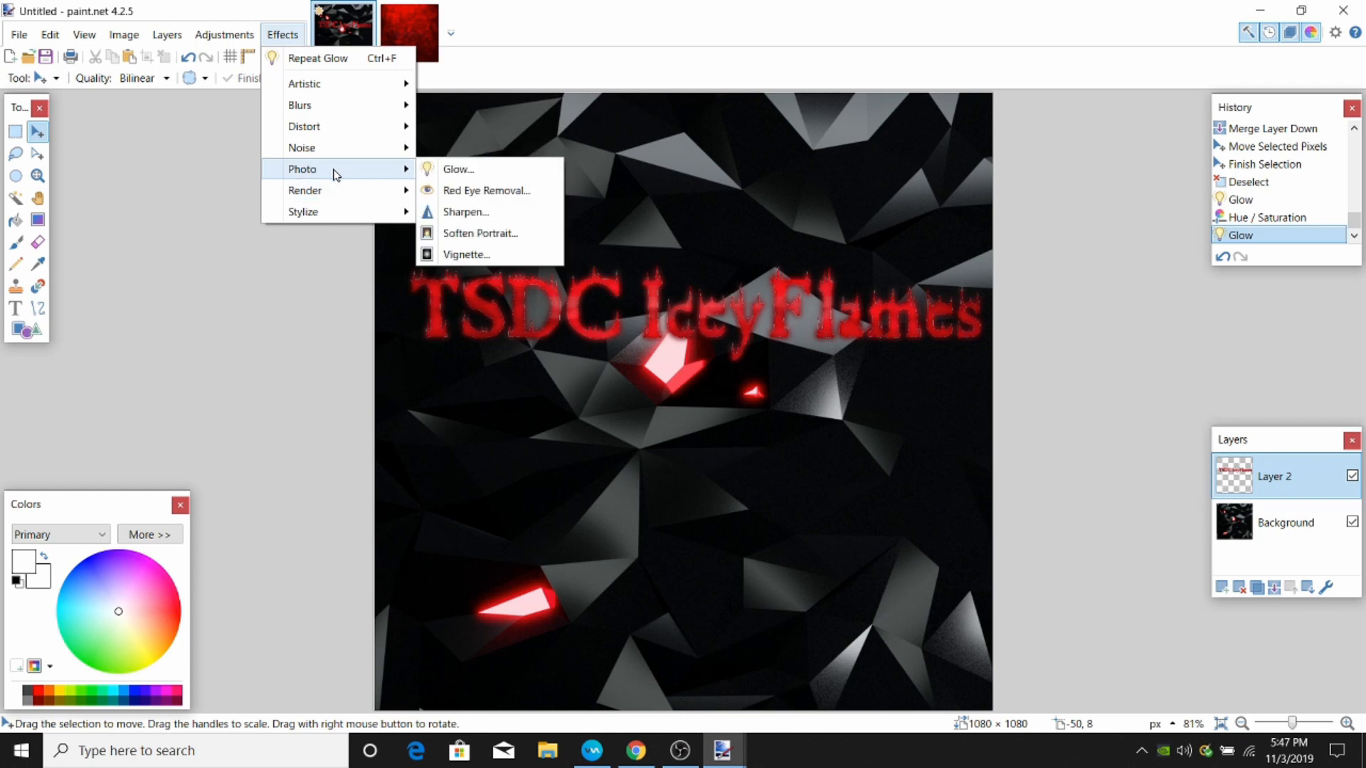
click(466, 212)
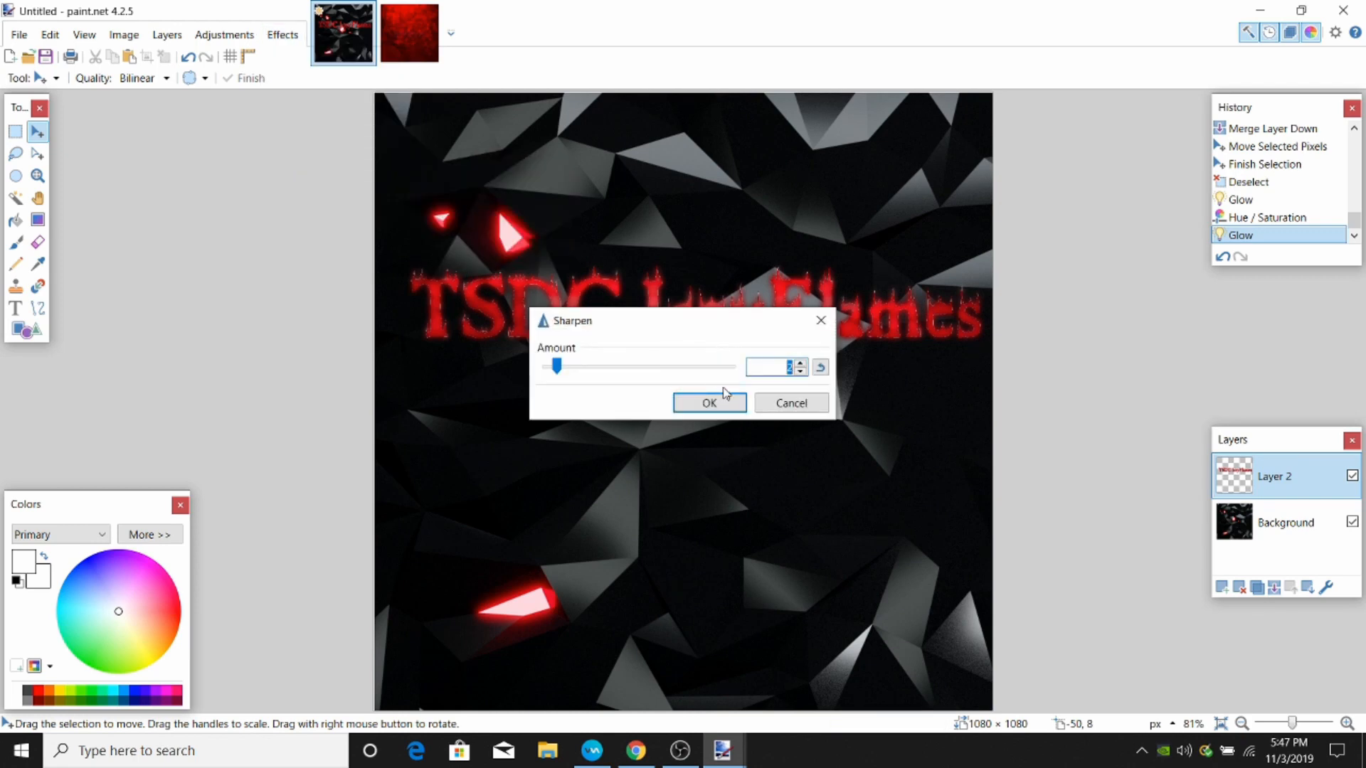
drag(725, 333, 726, 465)
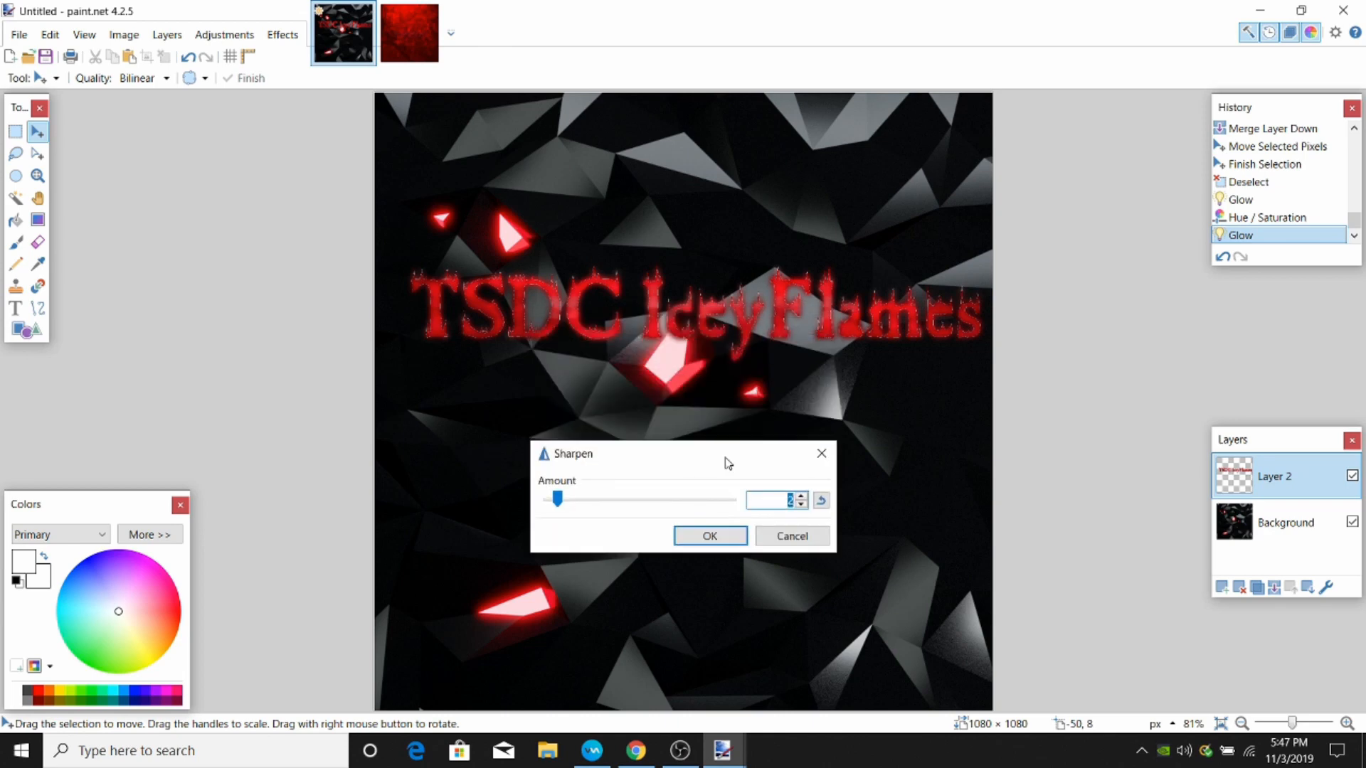
click(729, 539)
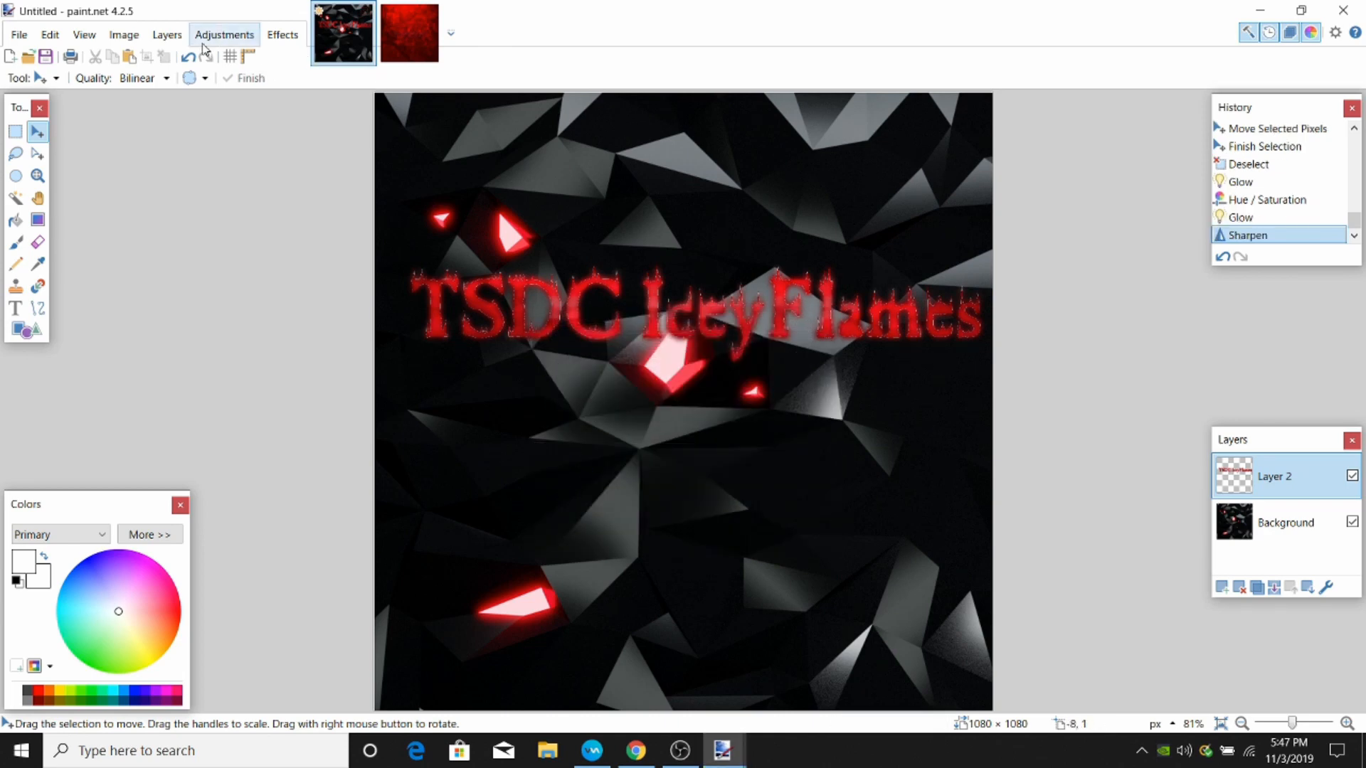